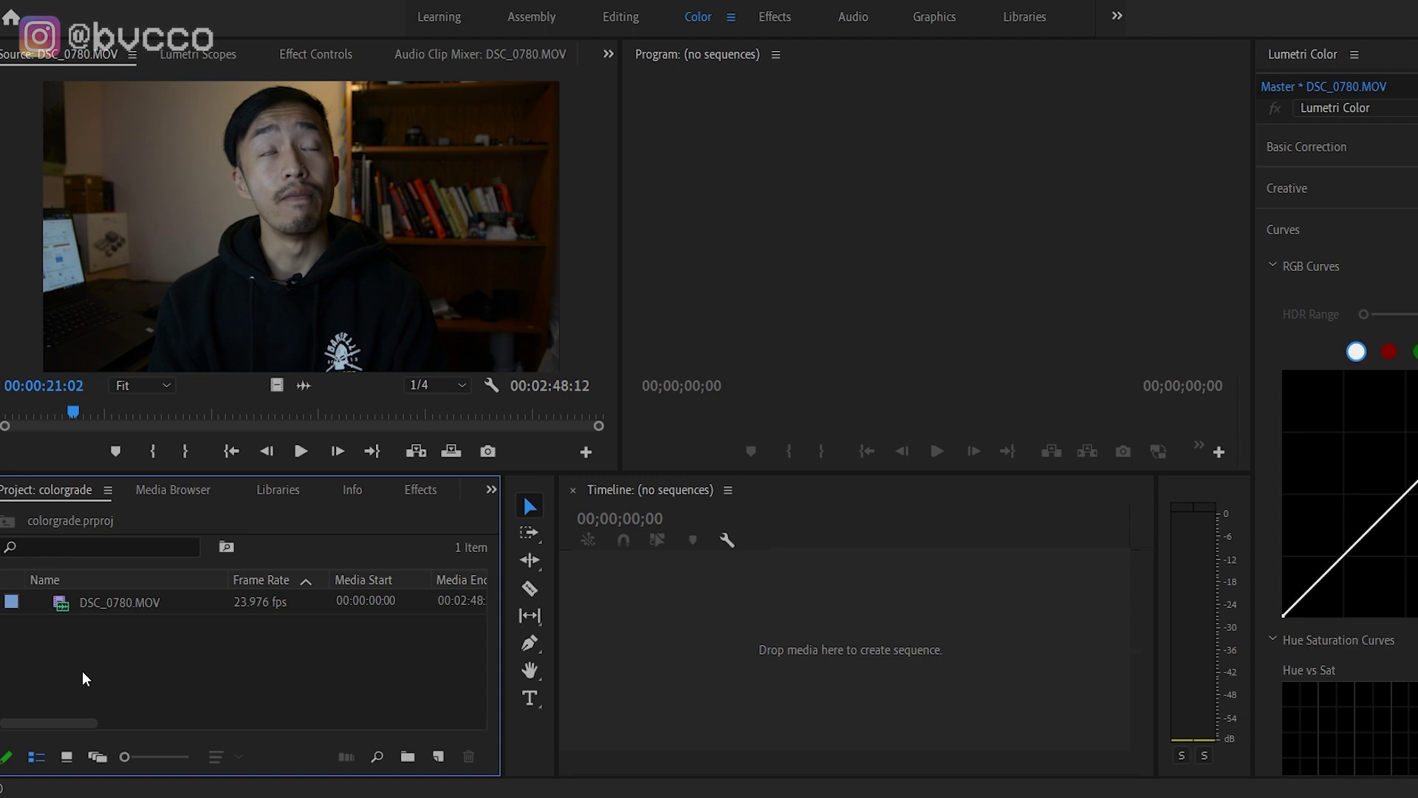
Scrub through the DSC_0780.MOV footage in the source preview to examine the ungraded image.
{"action": "left_click", "coordinate": [118, 606]}
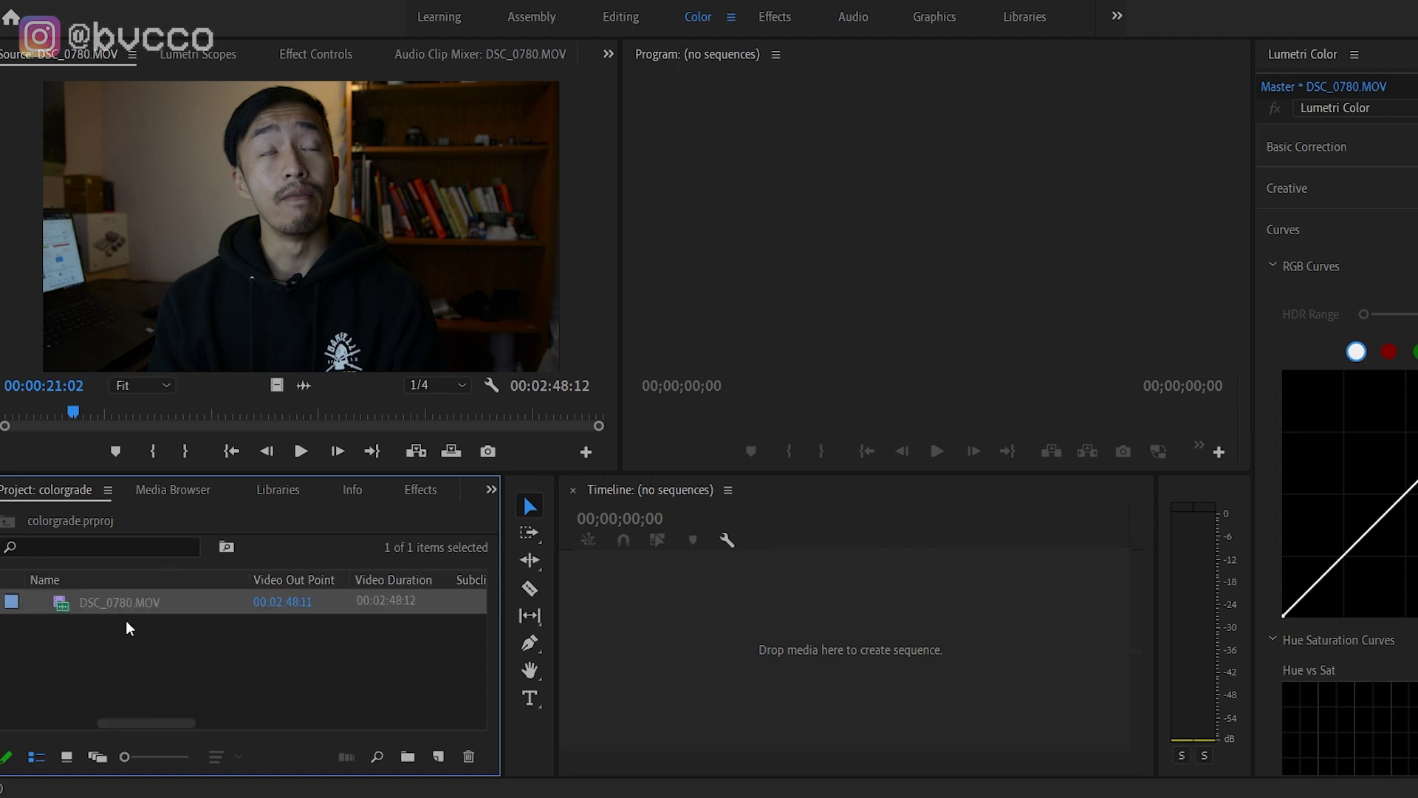
{"action": "left_click", "coordinate": [185, 650]}
{"action": "left_click_drag", "start_coordinate": [138, 411], "coordinate": [169, 411]}
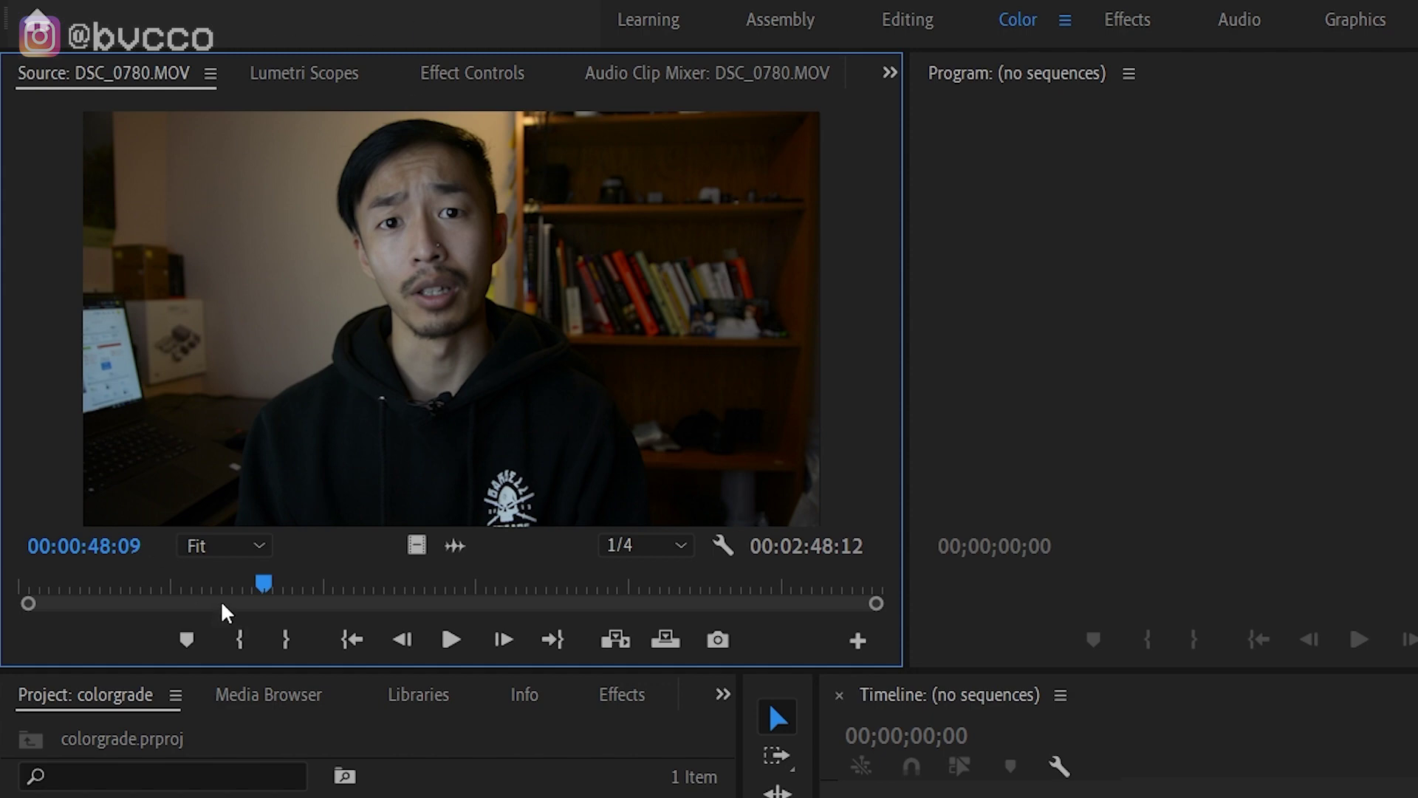
{"action": "left_click_drag", "start_coordinate": [578, 587], "coordinate": [238, 587]}
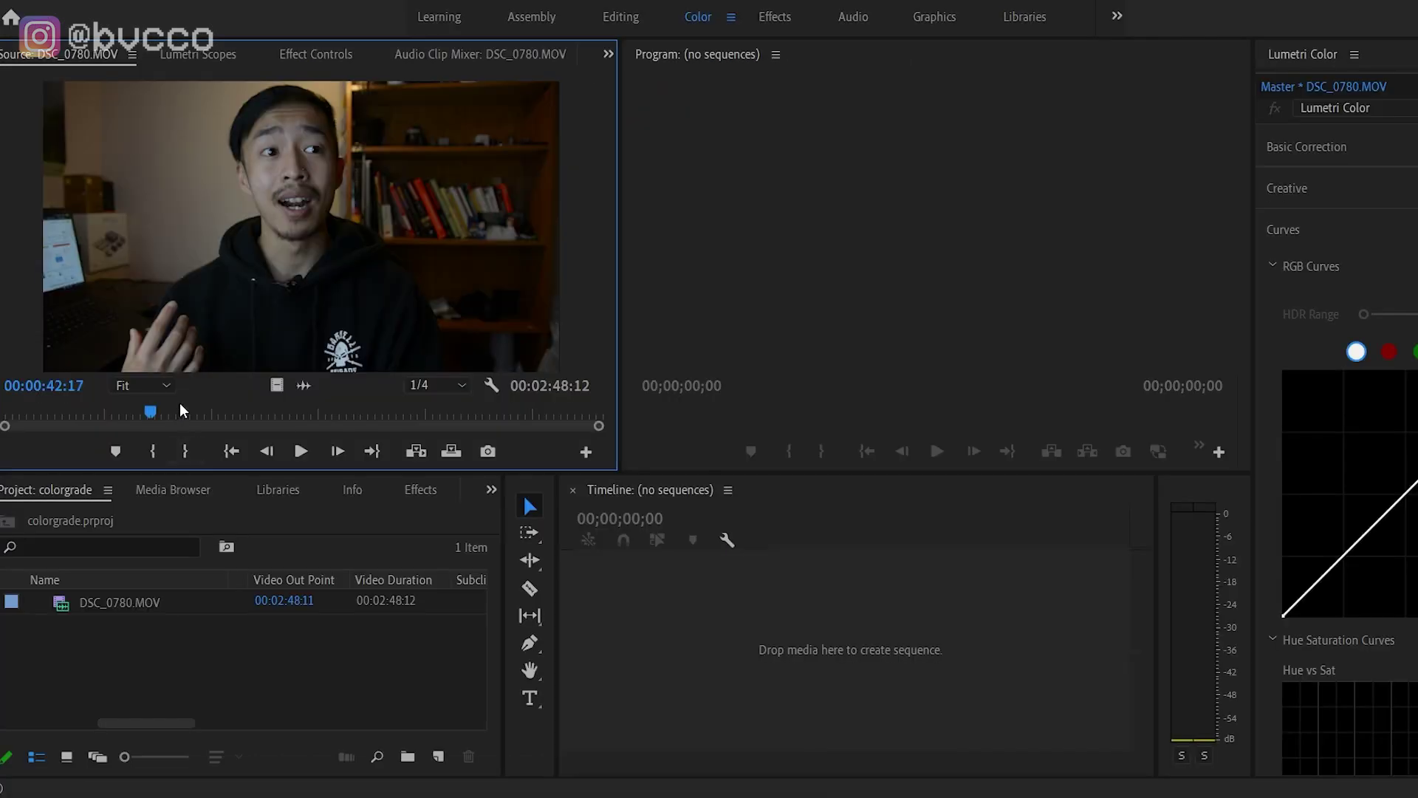
{"action": "left_click_drag", "start_coordinate": [179, 403], "coordinate": [348, 418]}
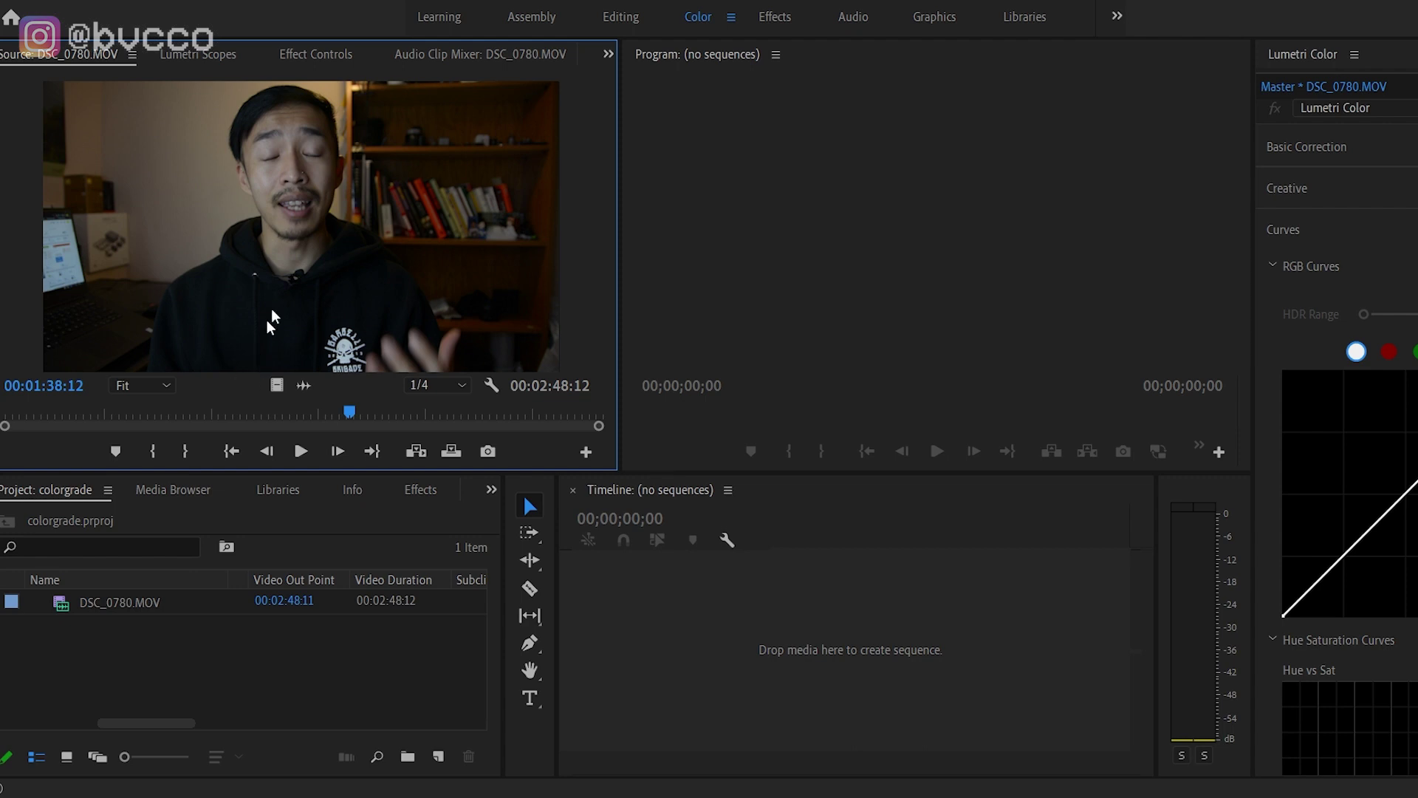
Create a sequence from the DSC_0780.MOV clip and move its playhead to 00:01:02:08.
{"action": "left_click_drag", "start_coordinate": [292, 381], "coordinate": [794, 698]}
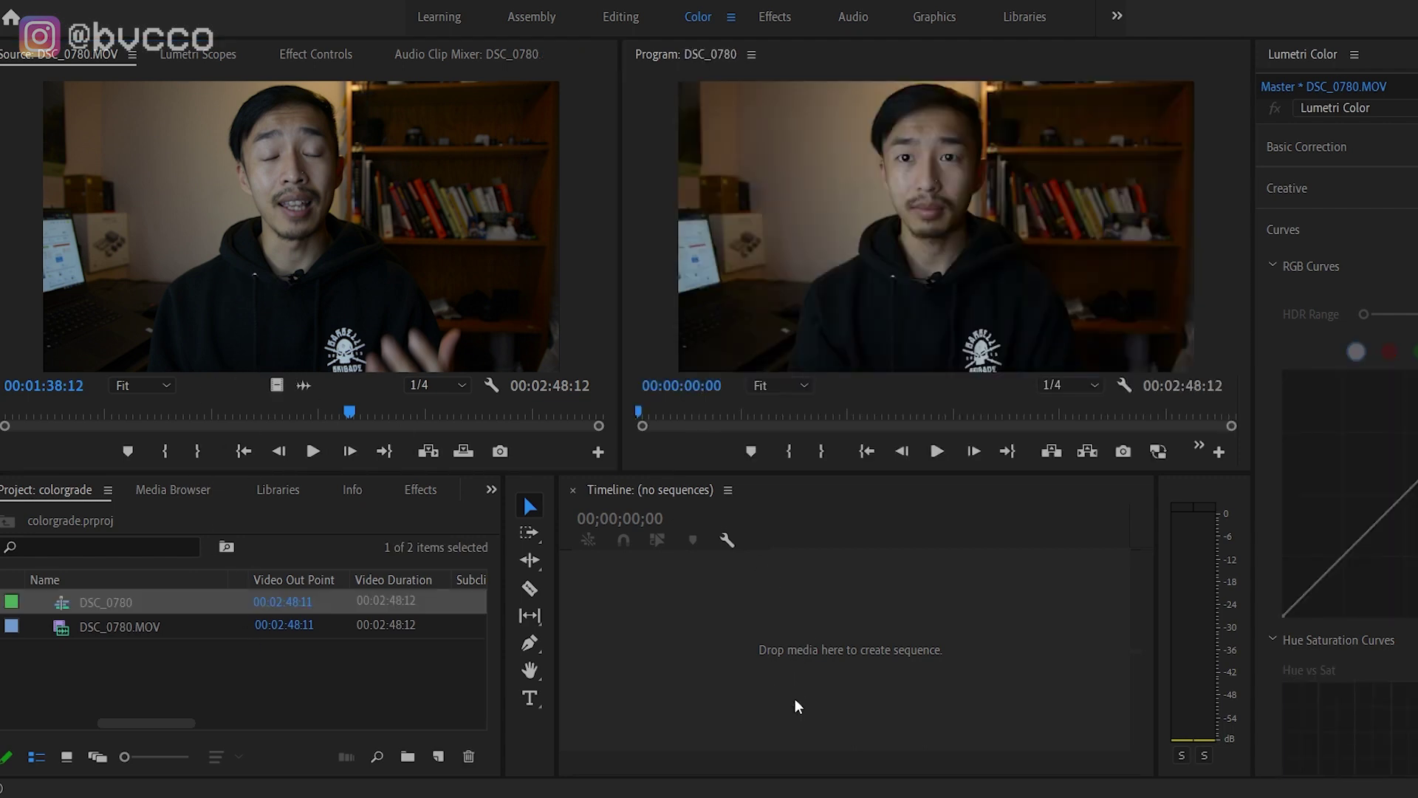
{"action": "left_click", "coordinate": [859, 542]}
{"action": "key", "text": "minus"}
{"action": "left_click", "coordinate": [814, 542]}
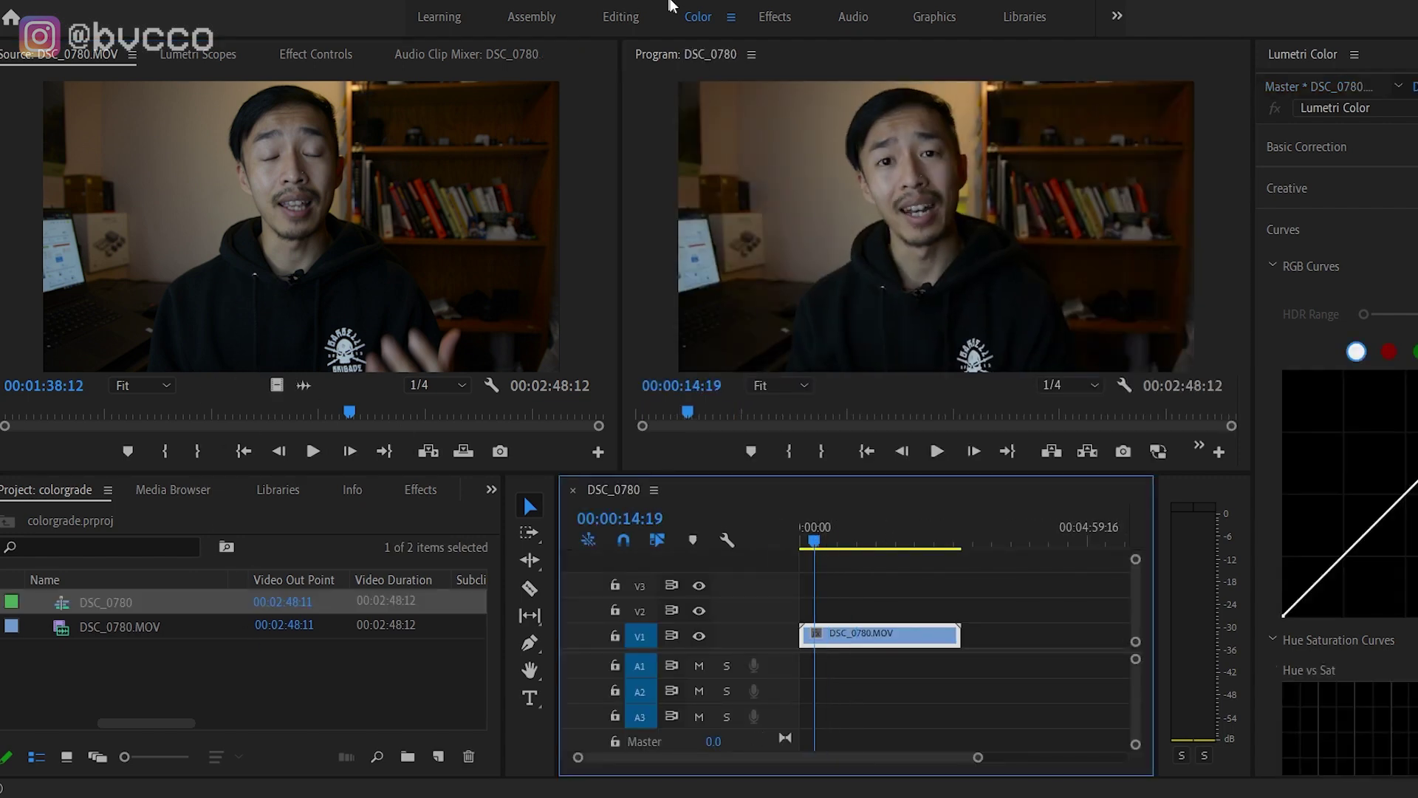
{"action": "key", "text": "minus"}
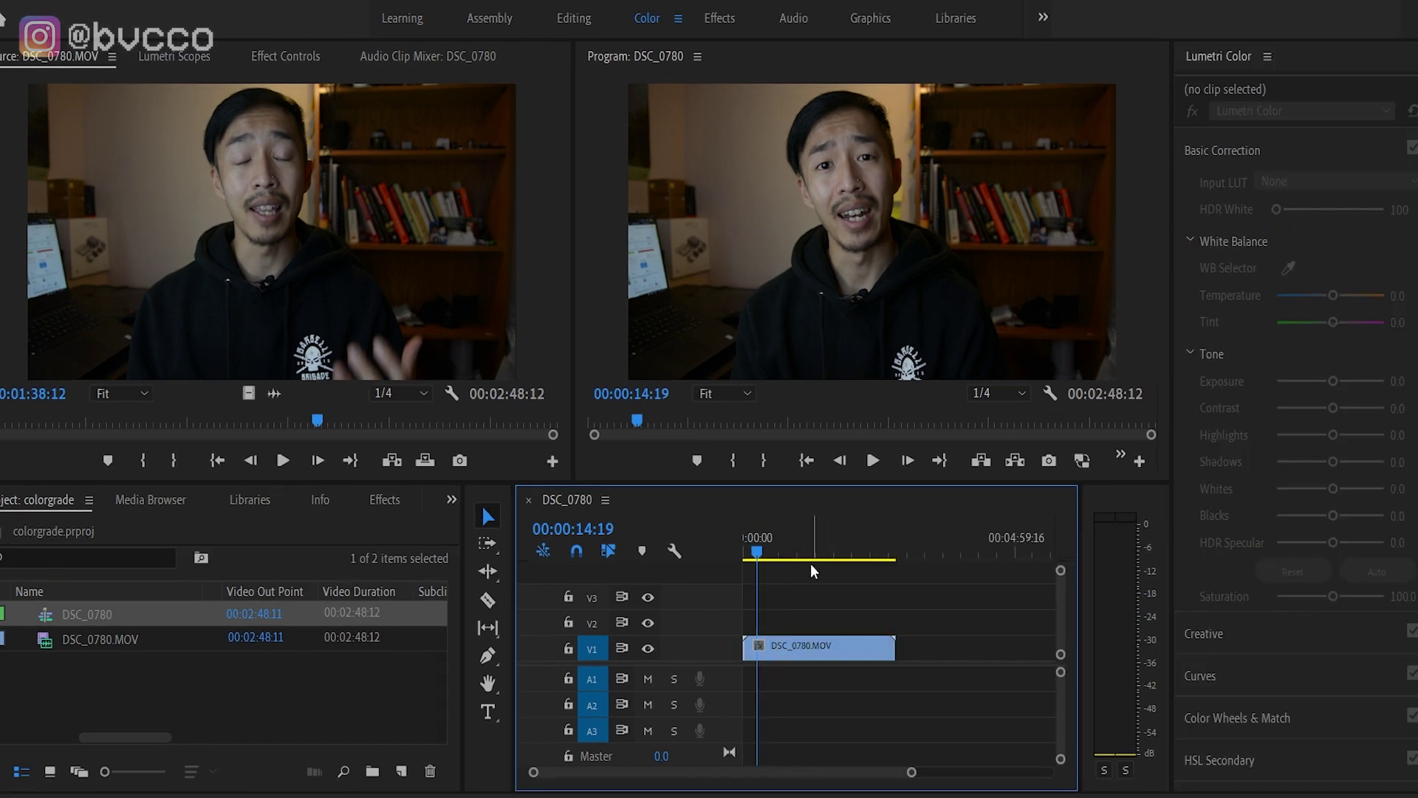
{"action": "left_click_drag", "start_coordinate": [768, 552], "coordinate": [804, 552]}
{"action": "key", "text": "equal"}
{"action": "key", "text": "minus"}
Create a 1920 × 1080, 23.976 fps adjustment layer and place it on track V2 above the DSC_0780.MOV clip.
{"action": "left_click", "coordinate": [360, 737]}
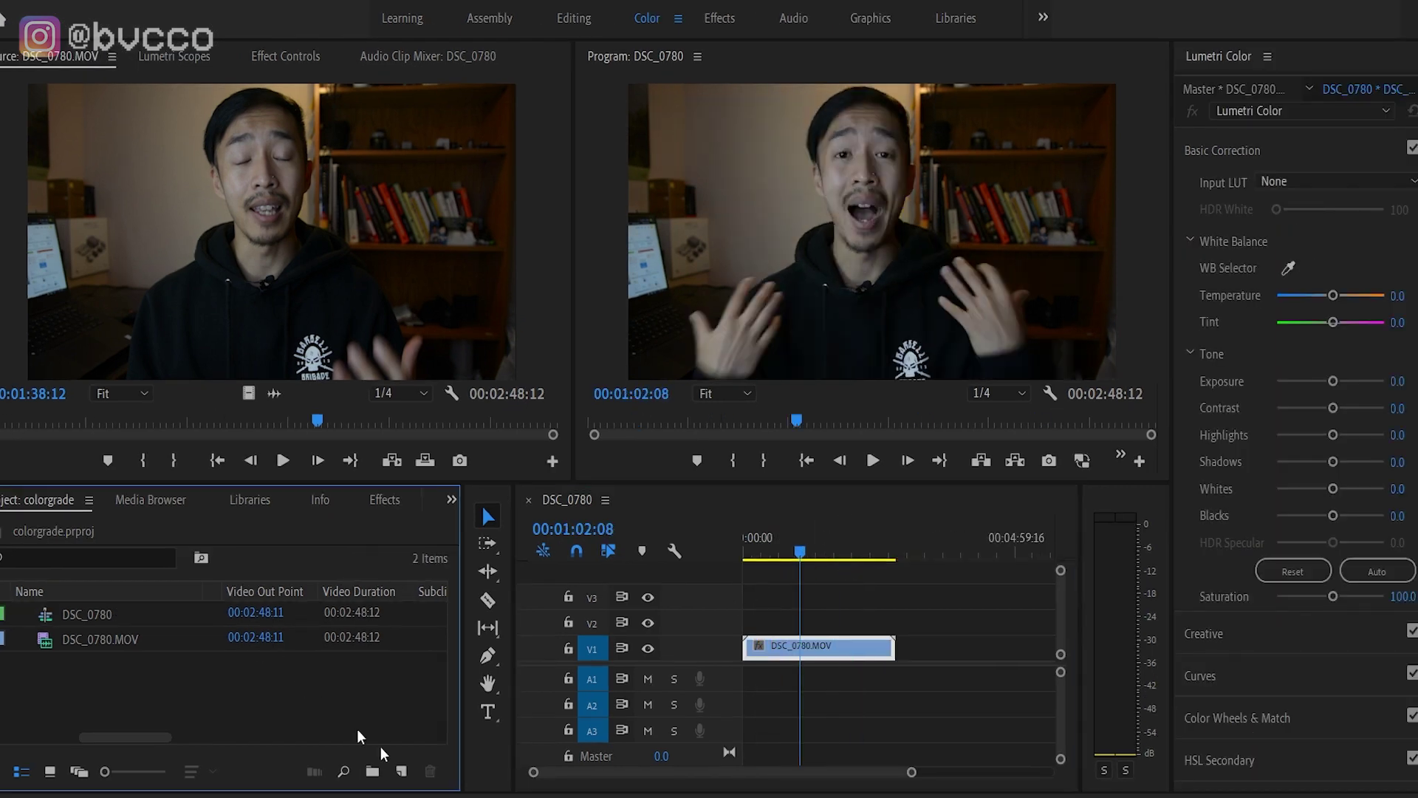
{"action": "left_click", "coordinate": [401, 771]}
{"action": "left_click", "coordinate": [464, 584]}
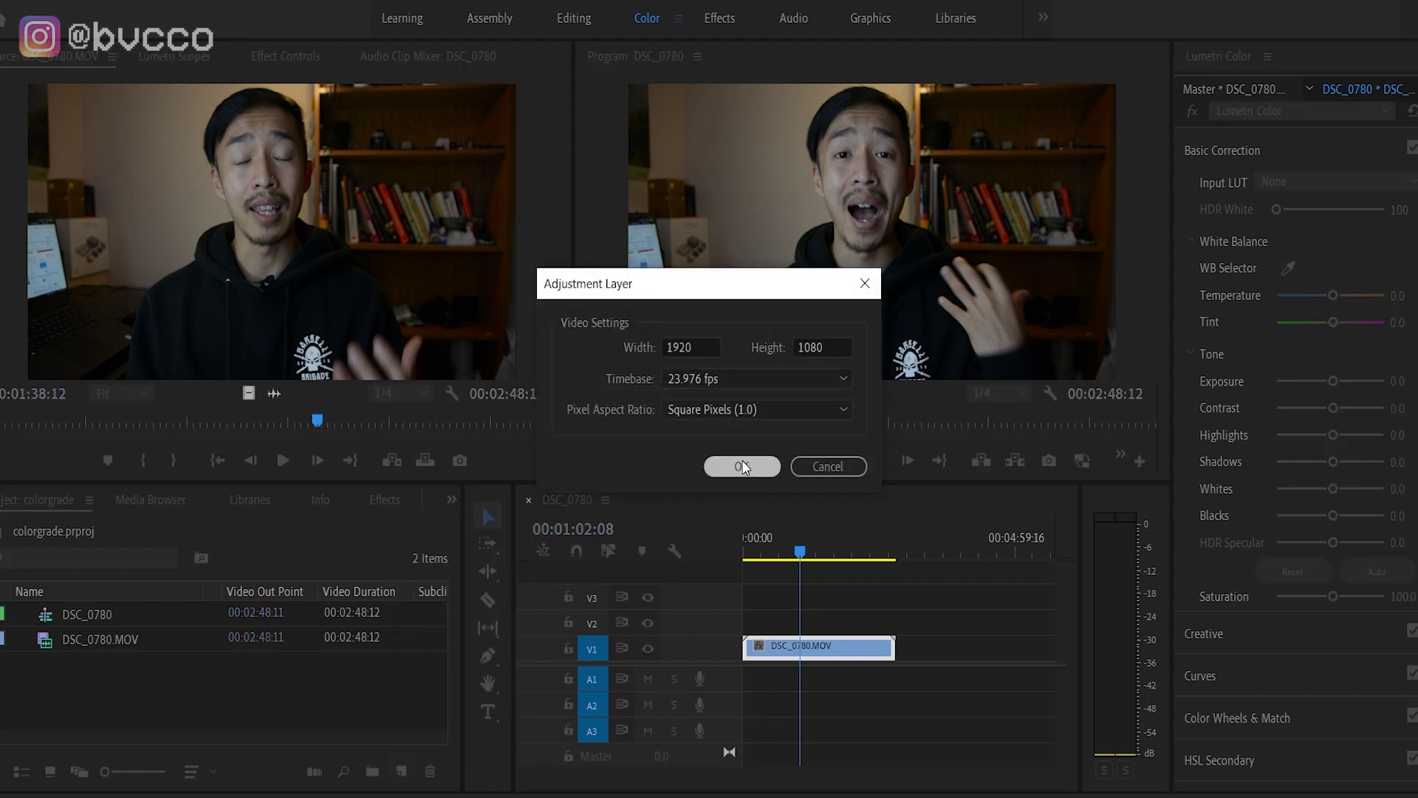
{"action": "left_click", "coordinate": [739, 469]}
{"action": "left_click_drag", "start_coordinate": [225, 739], "coordinate": [772, 622]}
Find the bvc-color preset by searching the effects for "bvc" and apply it to the adjustment layer.
{"action": "left_click", "coordinate": [385, 499]}
{"action": "left_click", "coordinate": [160, 526]}
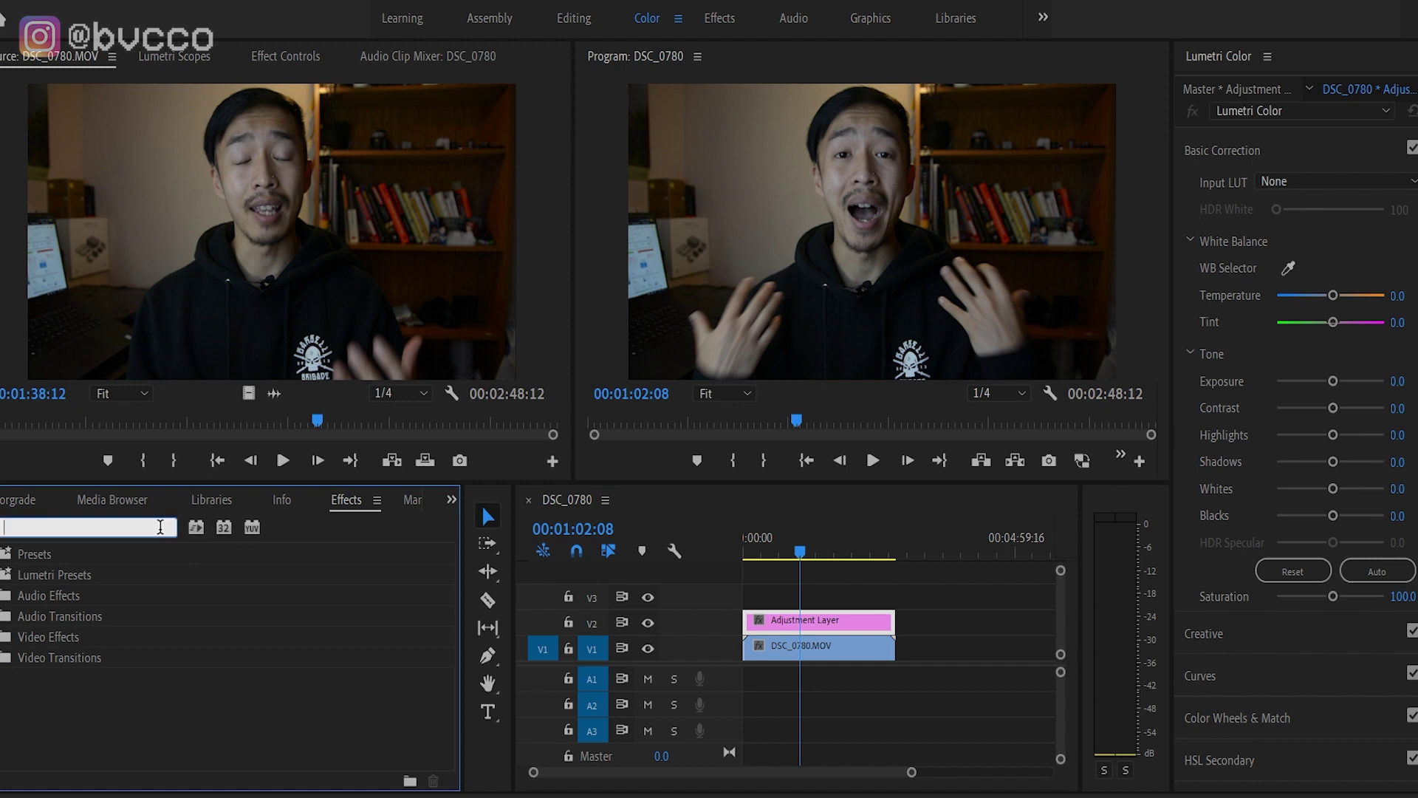
{"action": "type", "text": "bvc"}
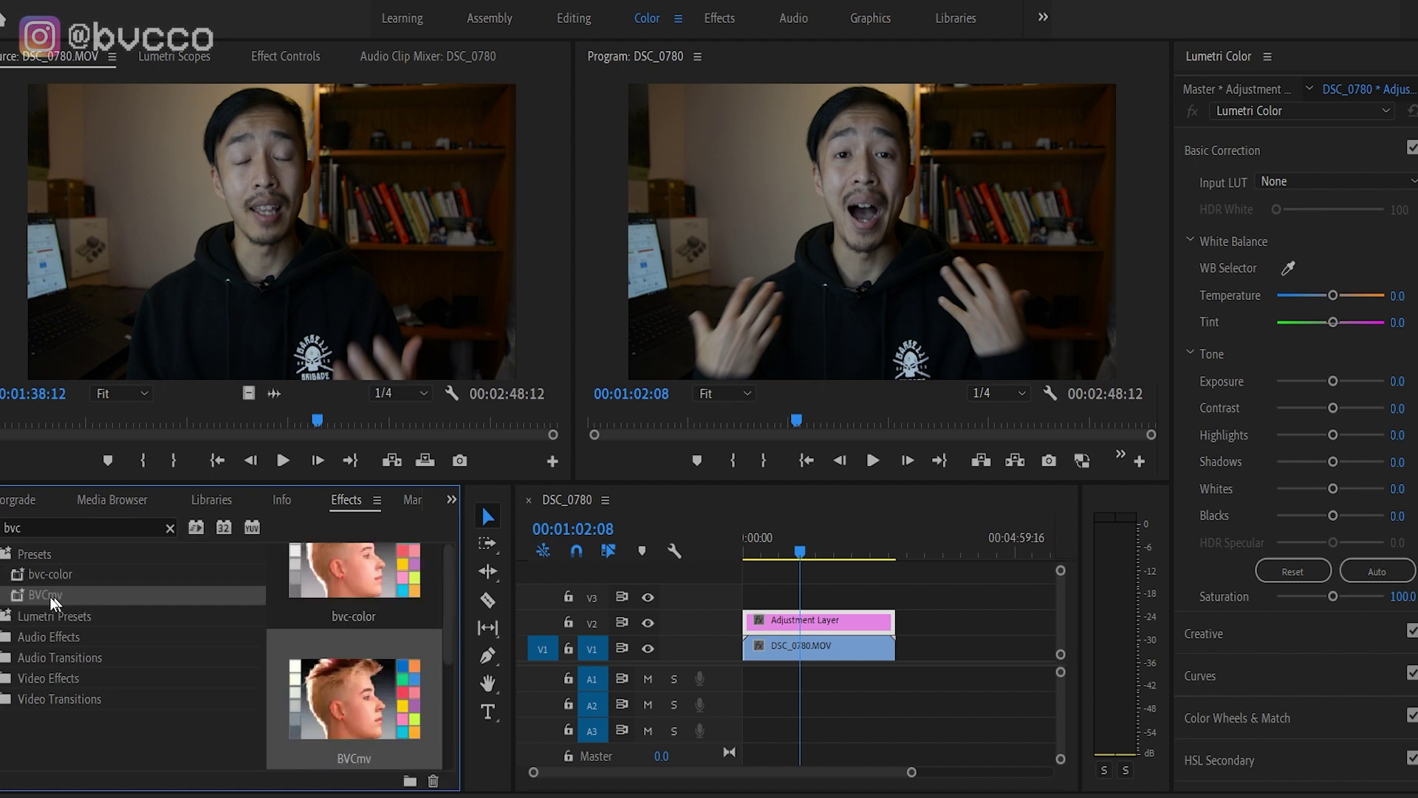
{"action": "left_click_drag", "start_coordinate": [59, 580], "coordinate": [813, 622]}
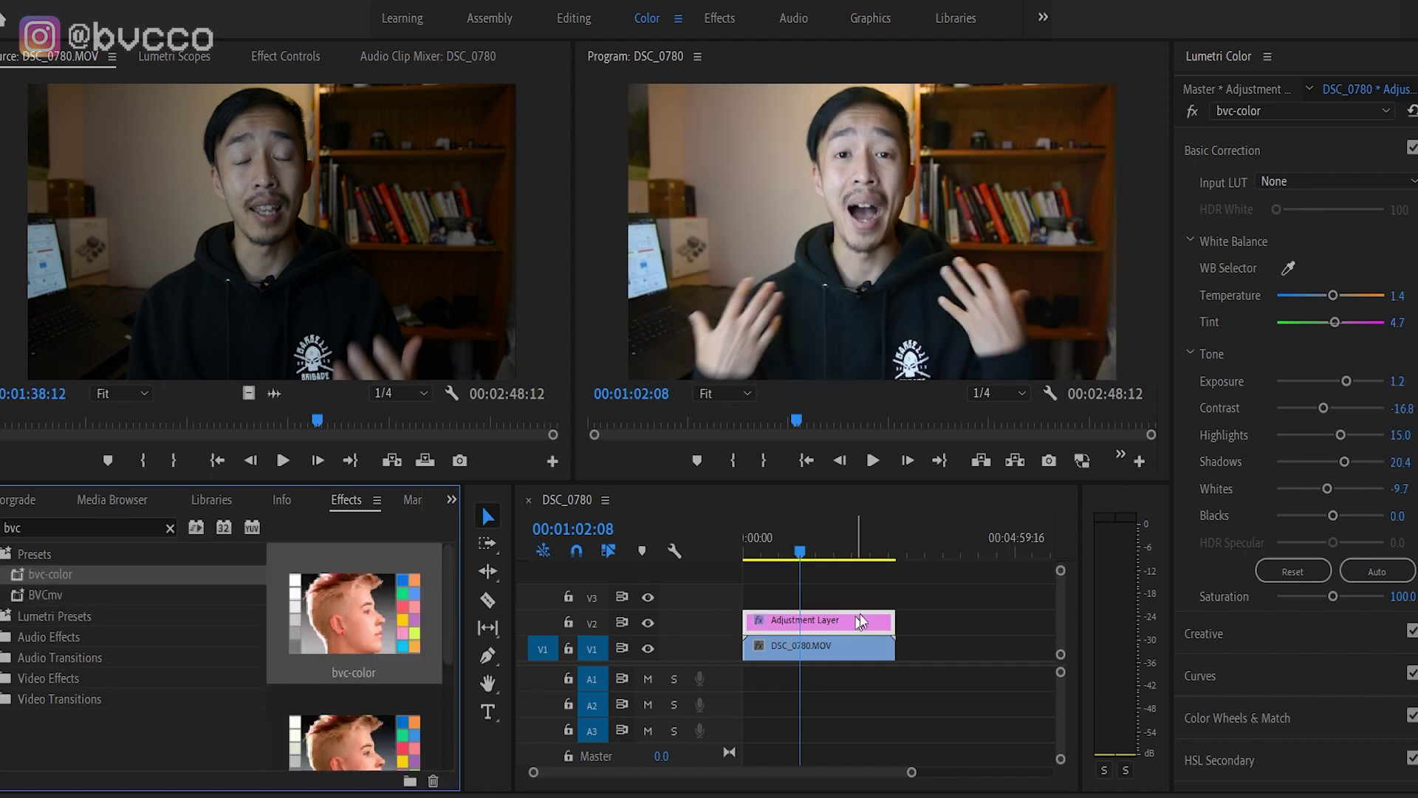
Review the graded footage at several points of the sequence, ending with the playhead at 00:00:56:00.
{"action": "left_click_drag", "start_coordinate": [800, 551], "coordinate": [847, 552]}
{"action": "left_click", "coordinate": [845, 628]}
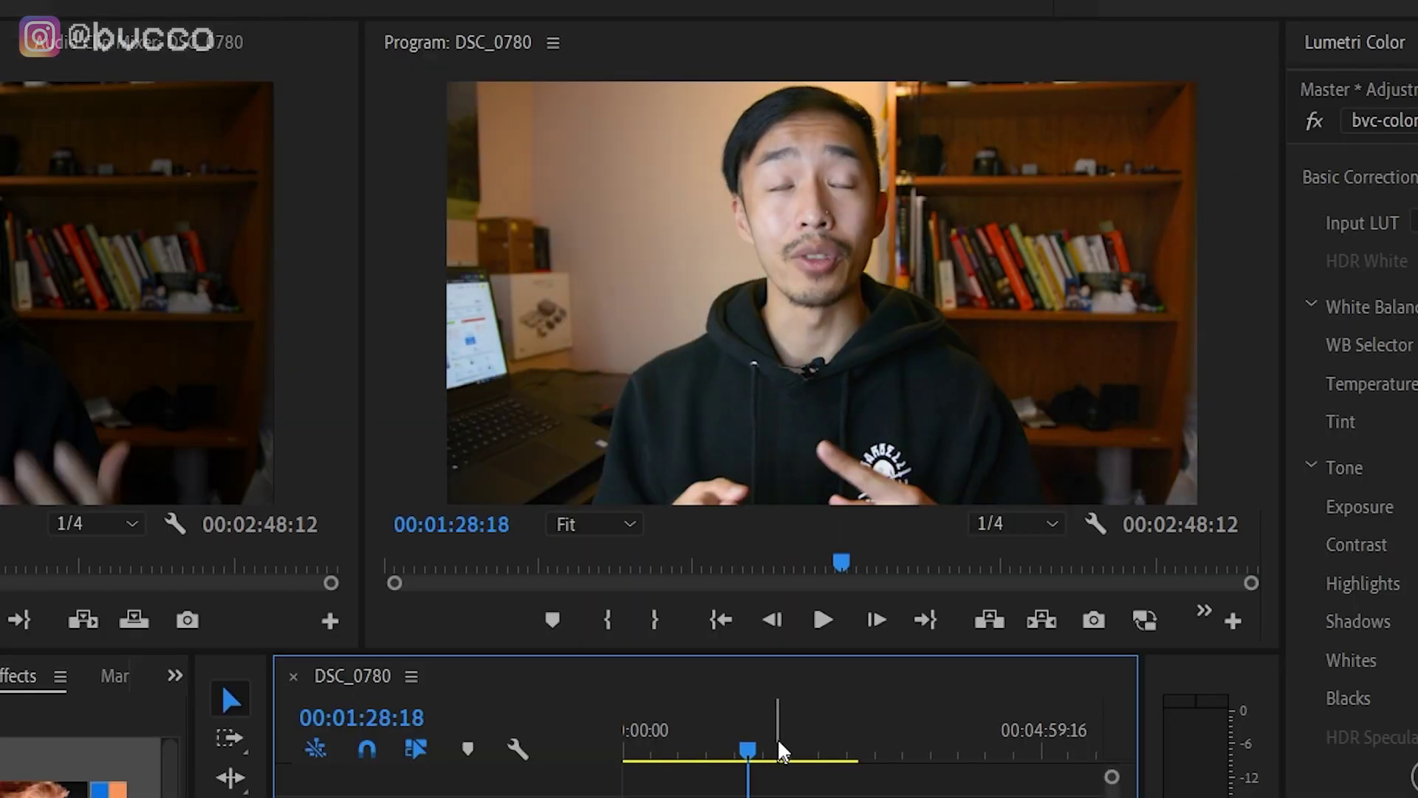
{"action": "mouse_move", "coordinate": [780, 744]}
{"action": "left_mouse_down"}
{"action": "mouse_move", "coordinate": [801, 746]}
{"action": "mouse_move", "coordinate": [675, 746]}
{"action": "mouse_move", "coordinate": [788, 750]}
{"action": "left_mouse_up"}
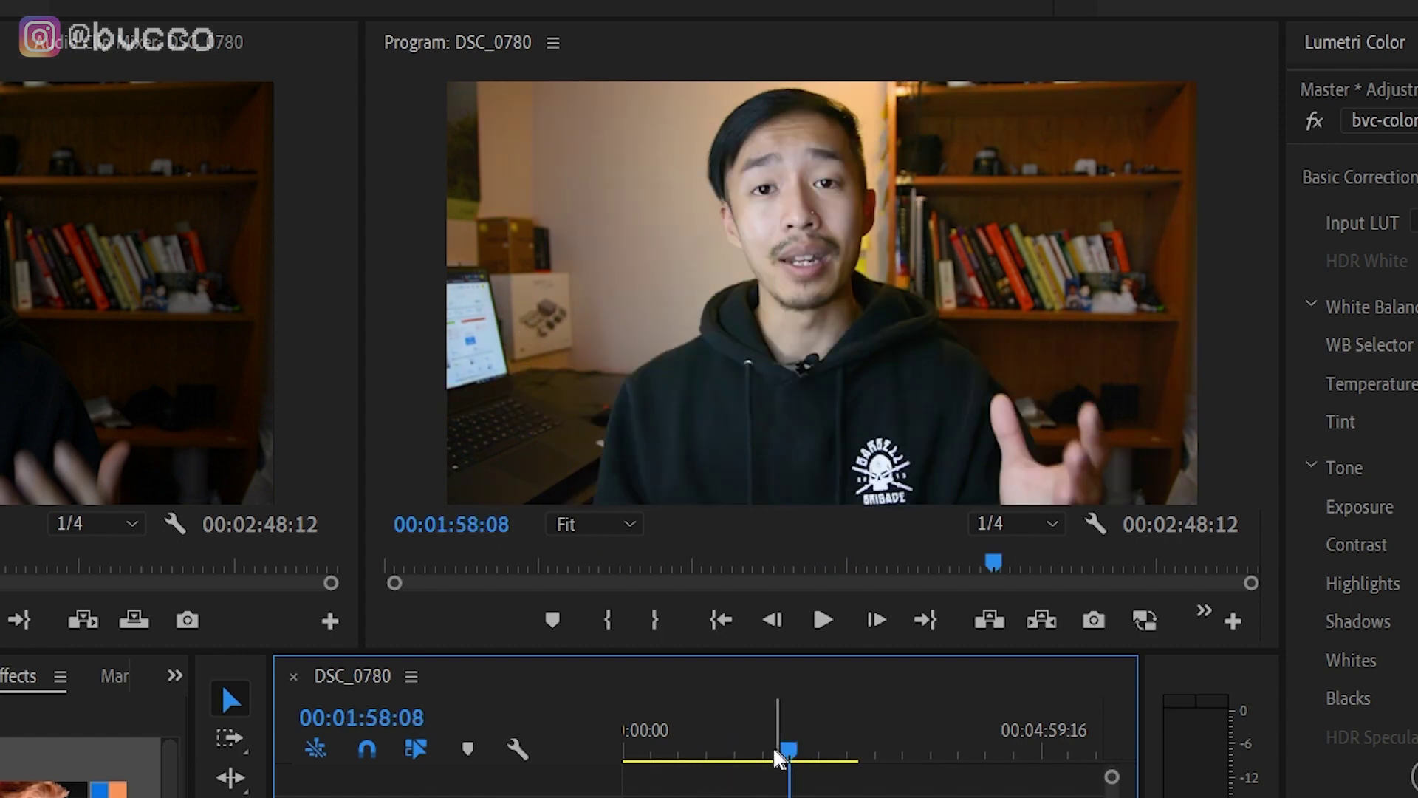
{"action": "left_click", "coordinate": [670, 754]}
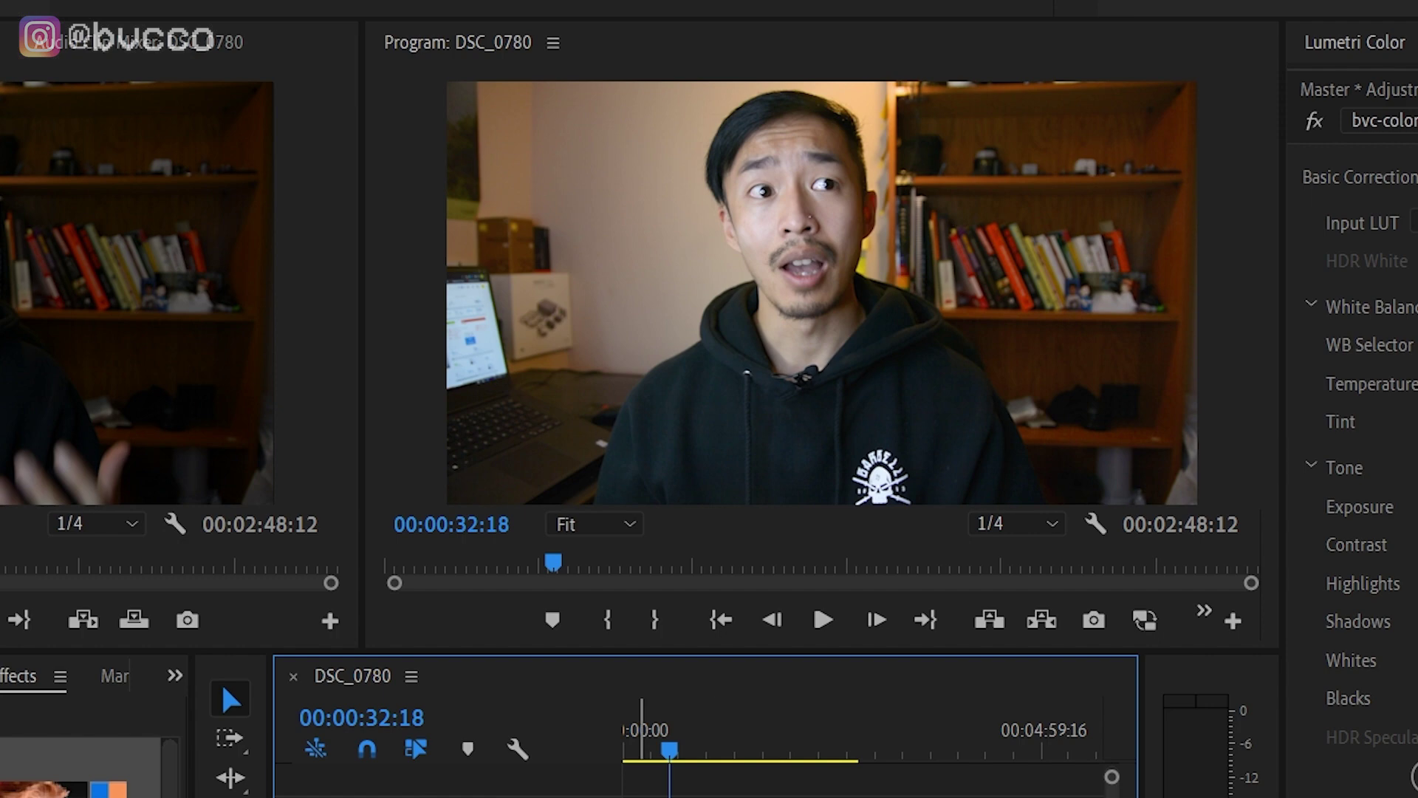
{"action": "left_click", "coordinate": [678, 750]}
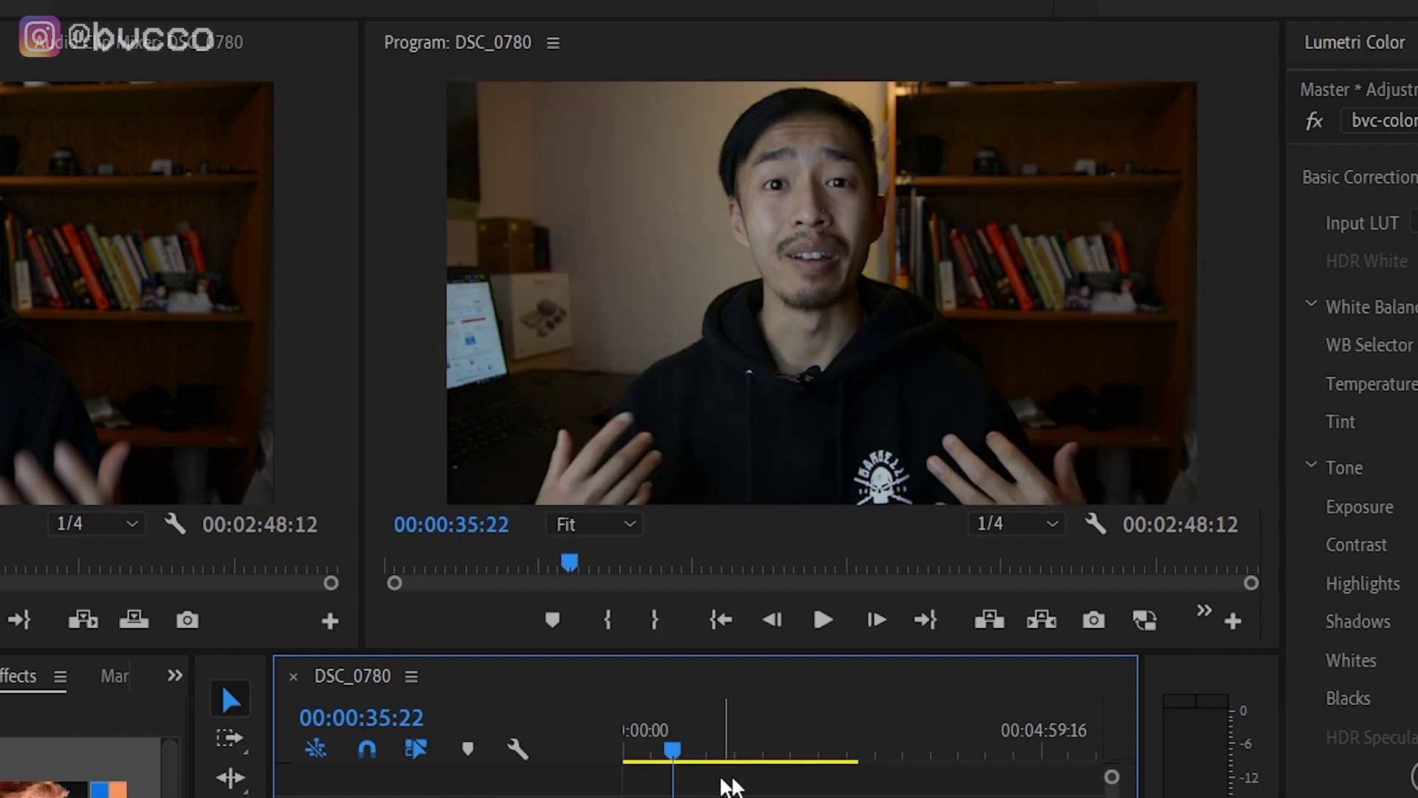
{"action": "left_click", "coordinate": [709, 750]}
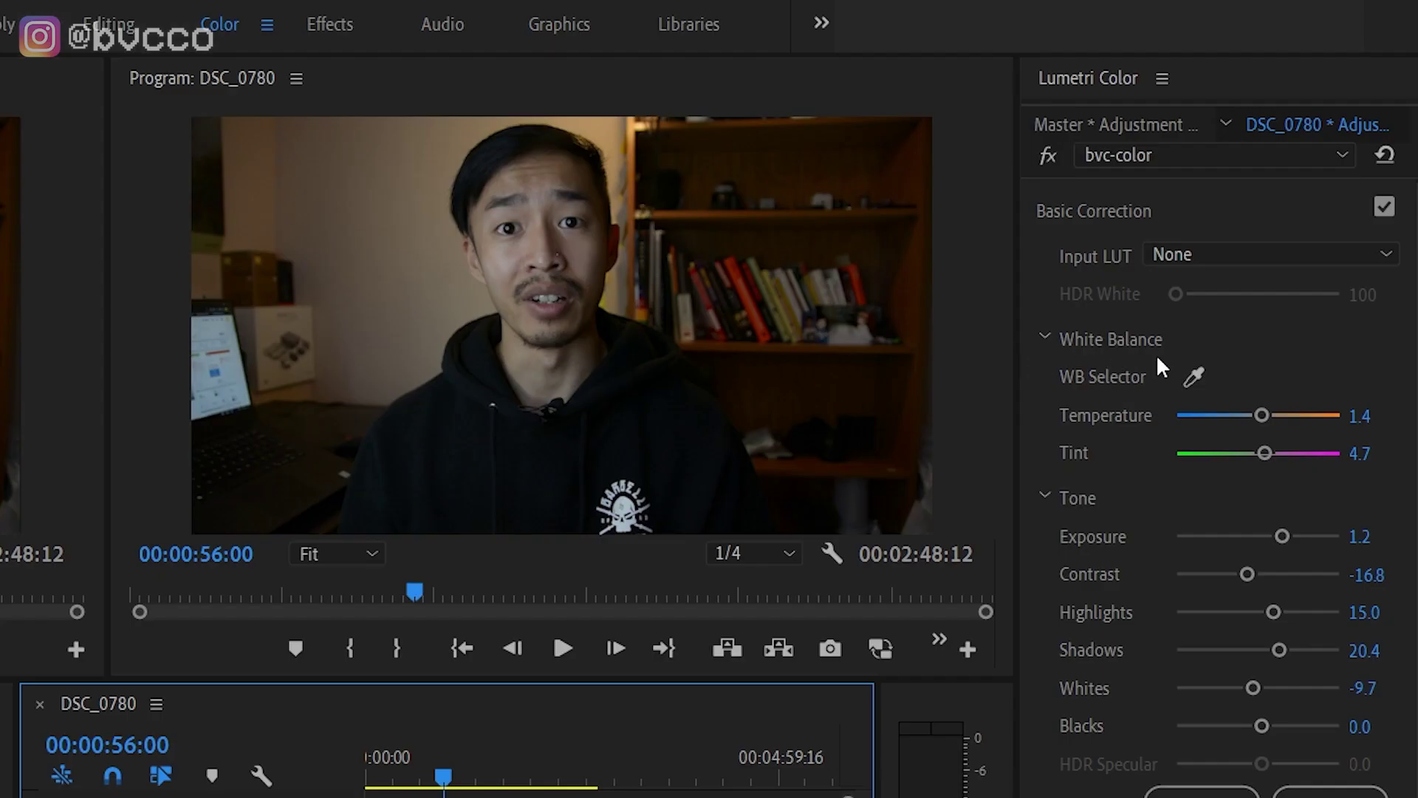
Try the white balance selector on several areas of the frame, including the wall and the face.
{"action": "left_click", "coordinate": [1195, 374]}
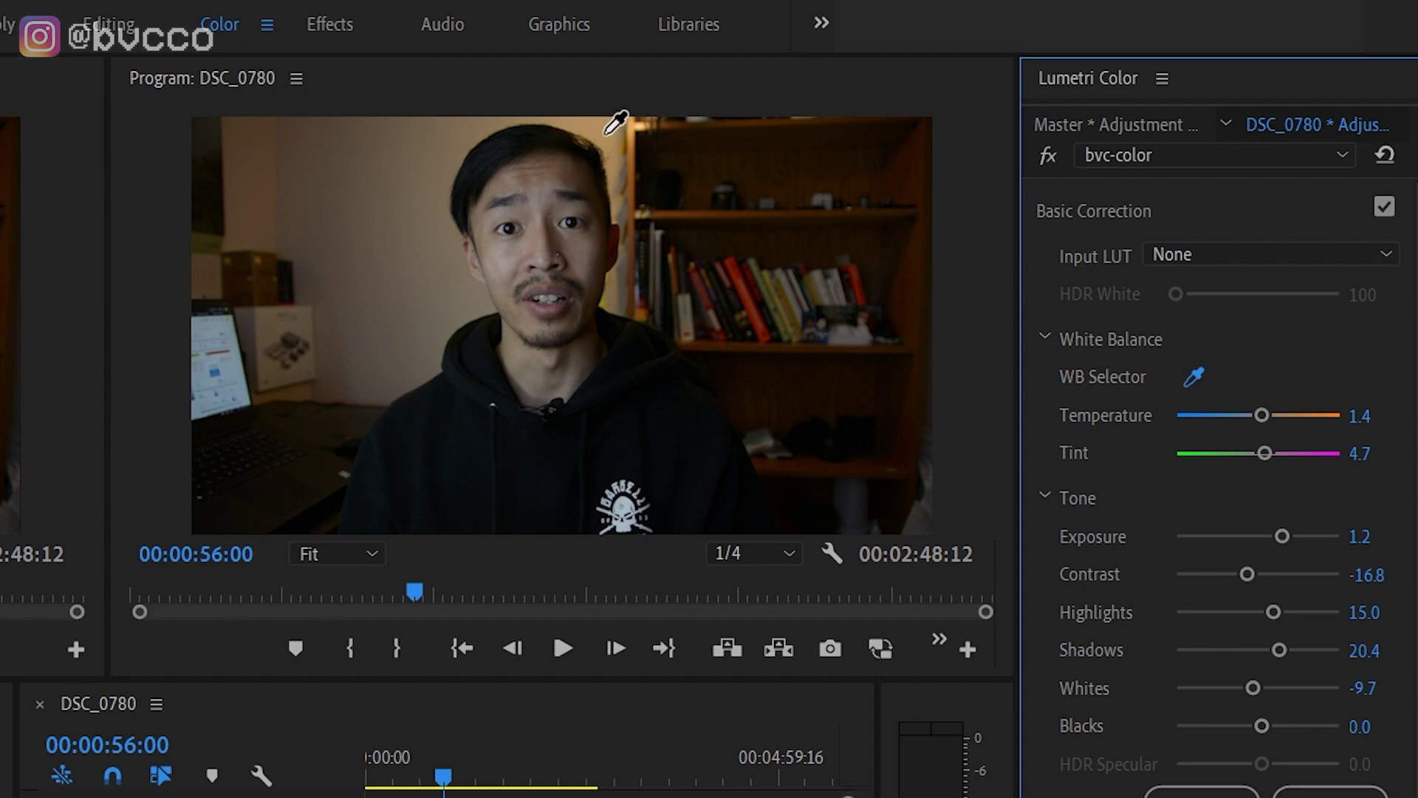
{"action": "left_click", "coordinate": [606, 147]}
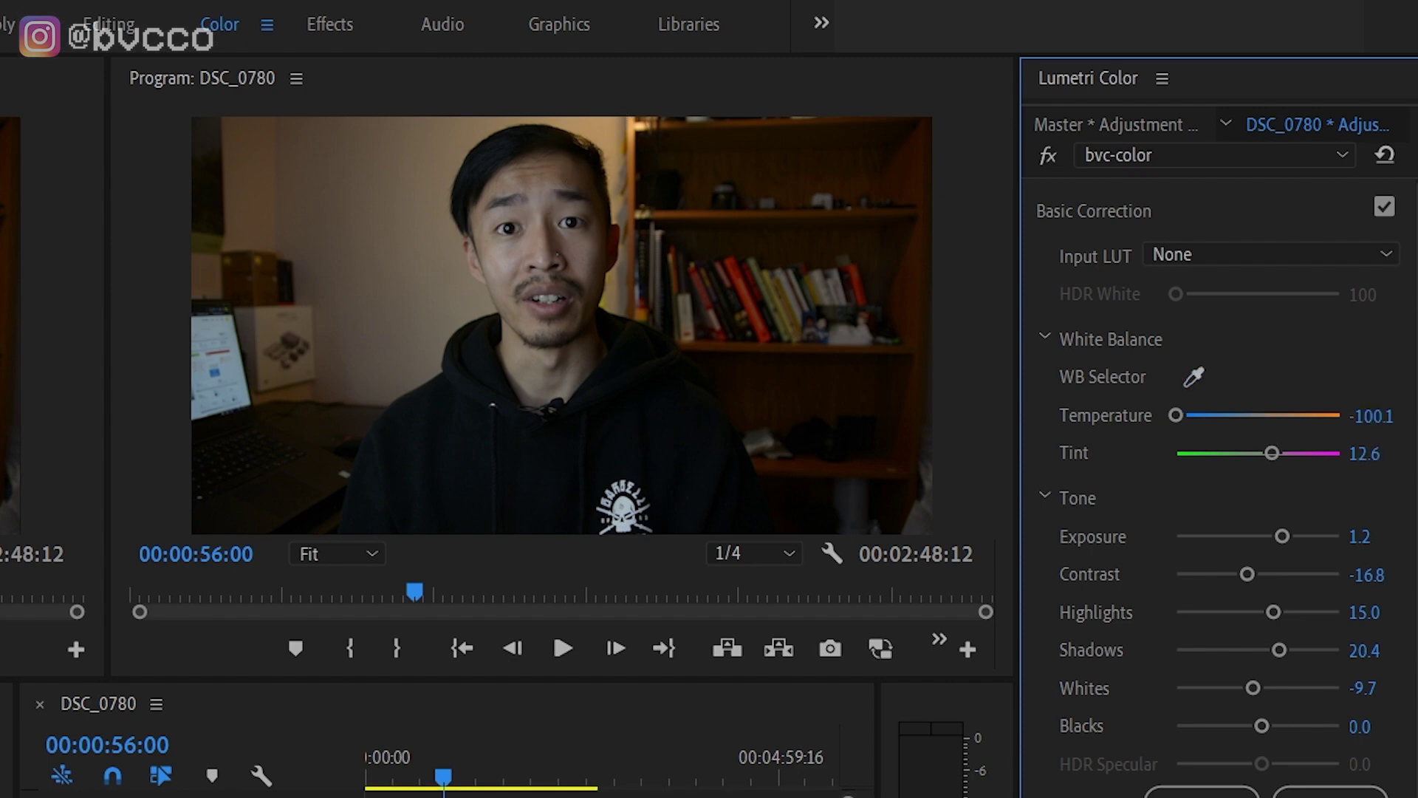
{"action": "left_click", "coordinate": [244, 796]}
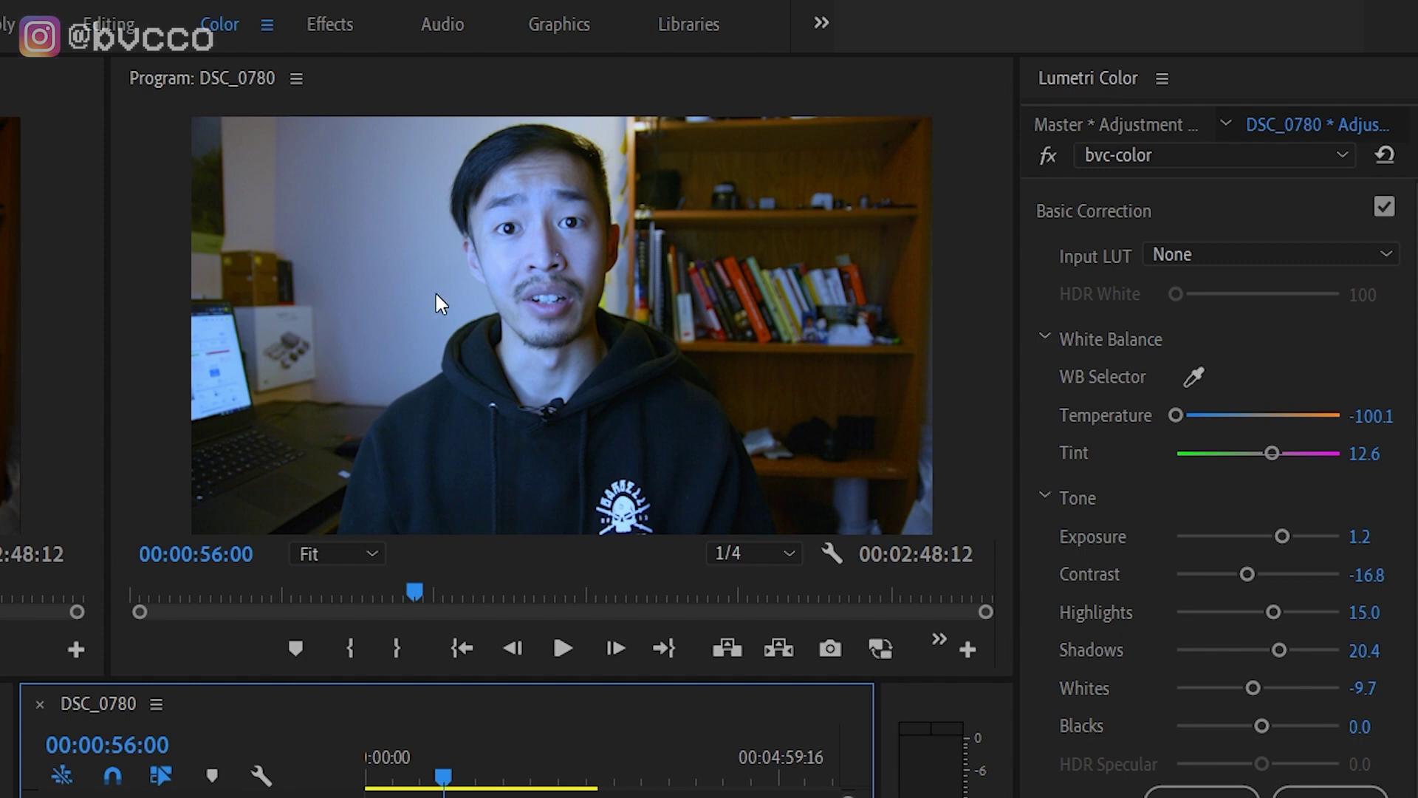
{"action": "left_click", "coordinate": [1179, 367]}
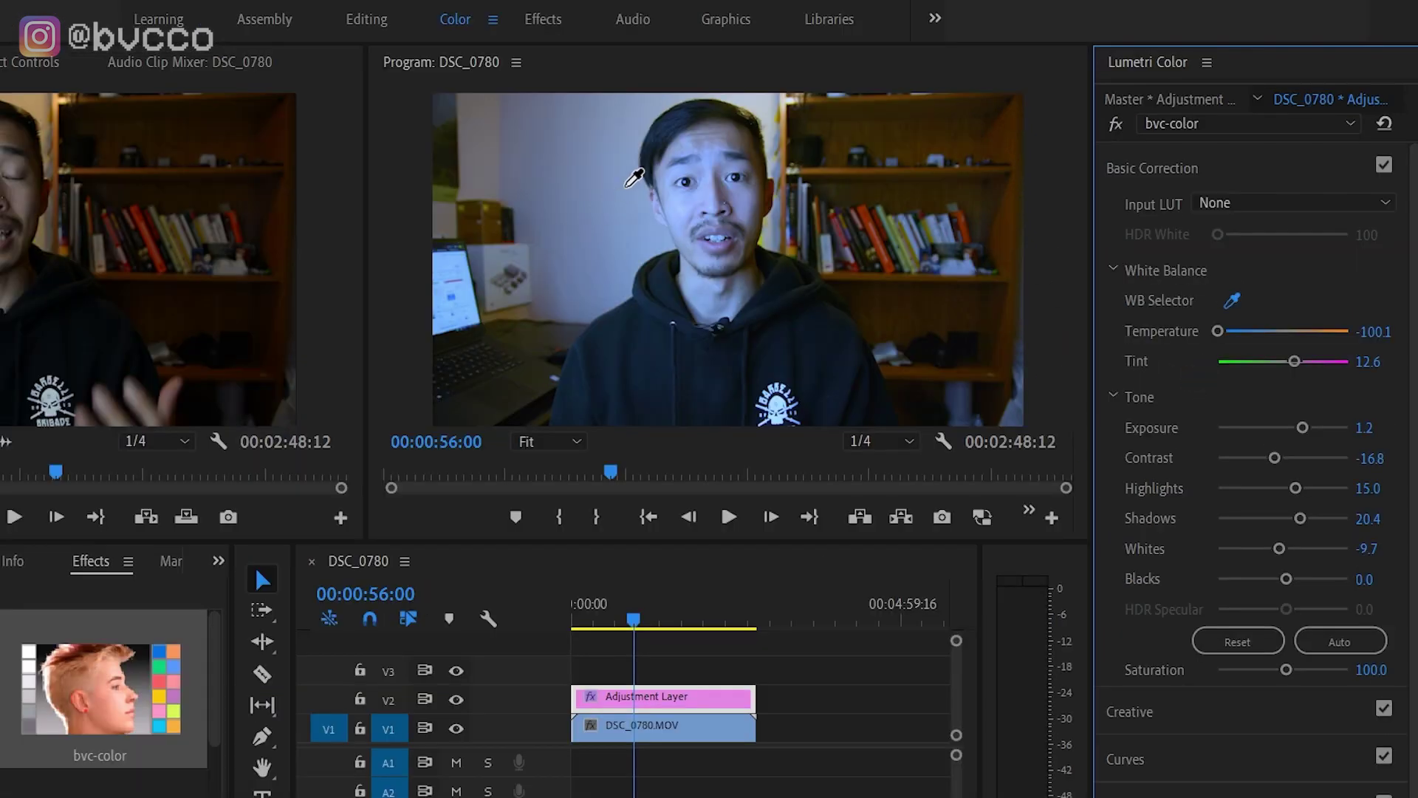
{"action": "left_click", "coordinate": [438, 232]}
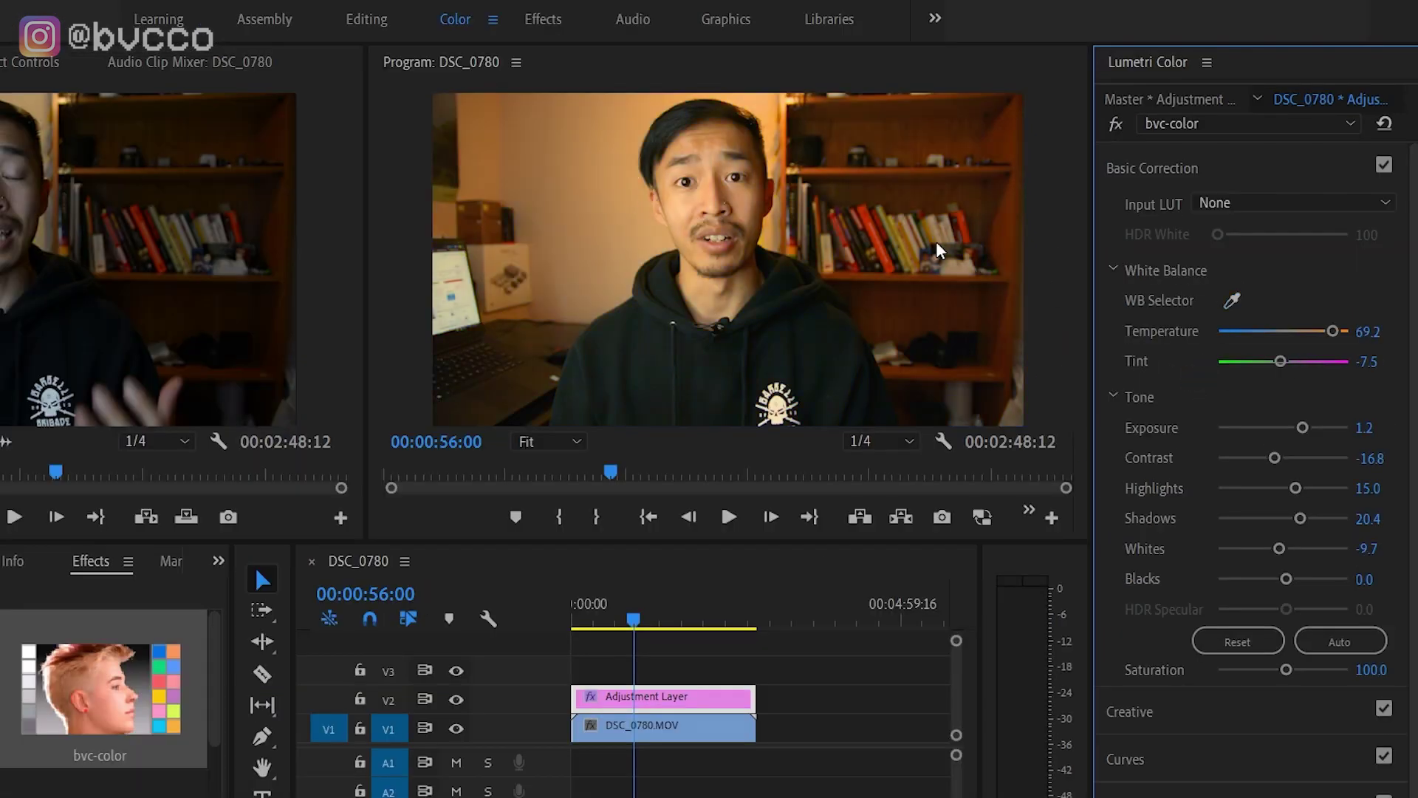
{"action": "left_click", "coordinate": [1239, 298]}
{"action": "left_click", "coordinate": [686, 204]}
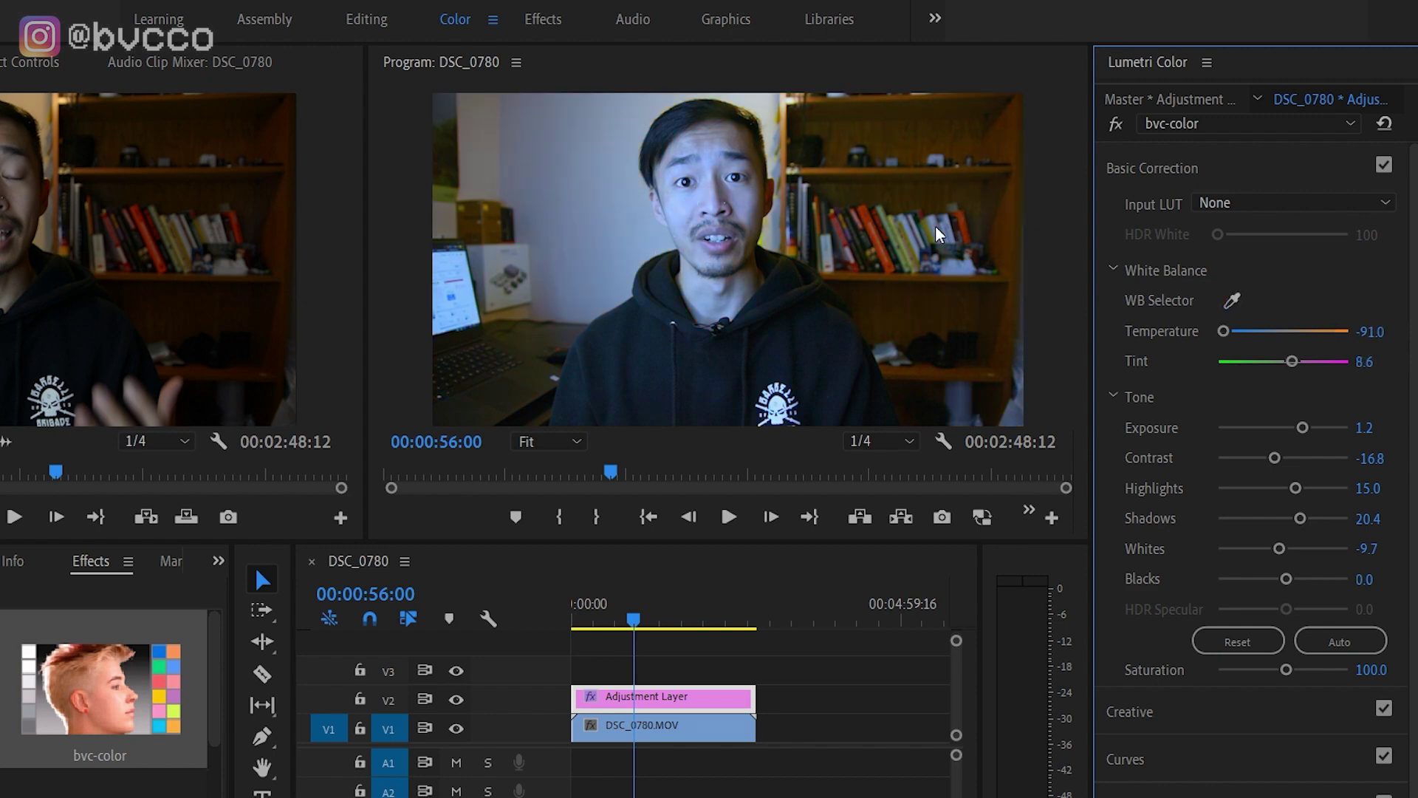
{"action": "left_click", "coordinate": [1229, 301]}
{"action": "left_click", "coordinate": [757, 249]}
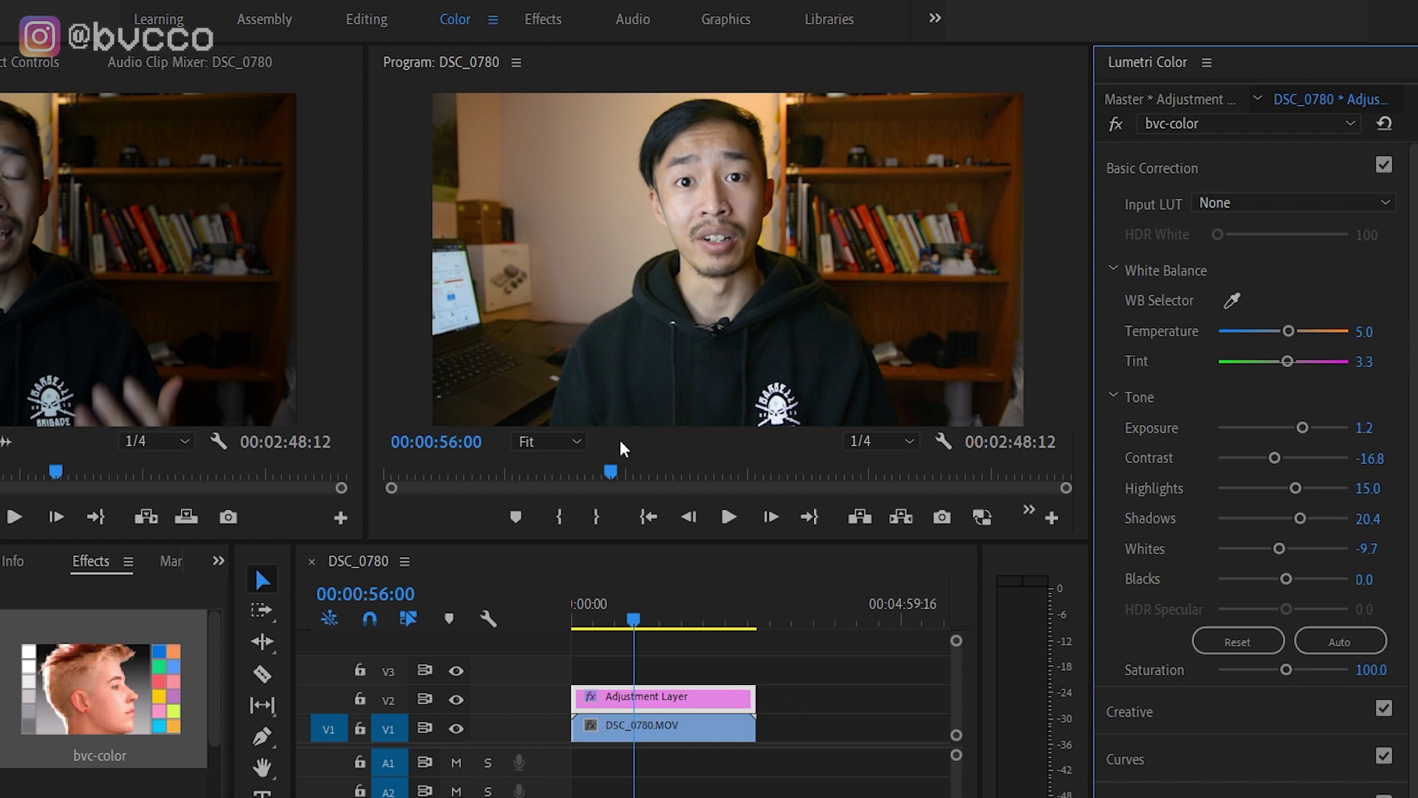
{"action": "left_click", "coordinate": [1232, 302]}
{"action": "left_click", "coordinate": [740, 132]}
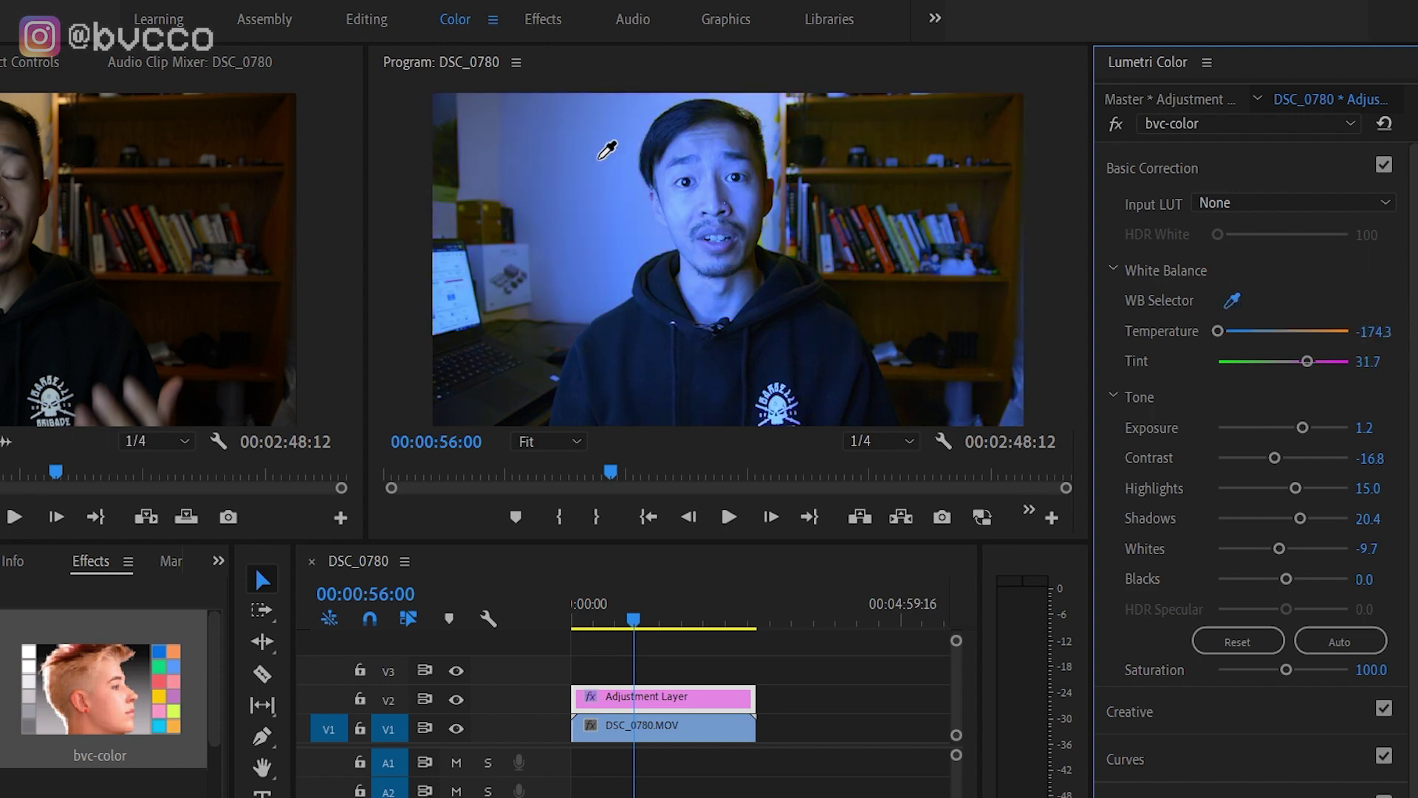
{"action": "left_click", "coordinate": [591, 156]}
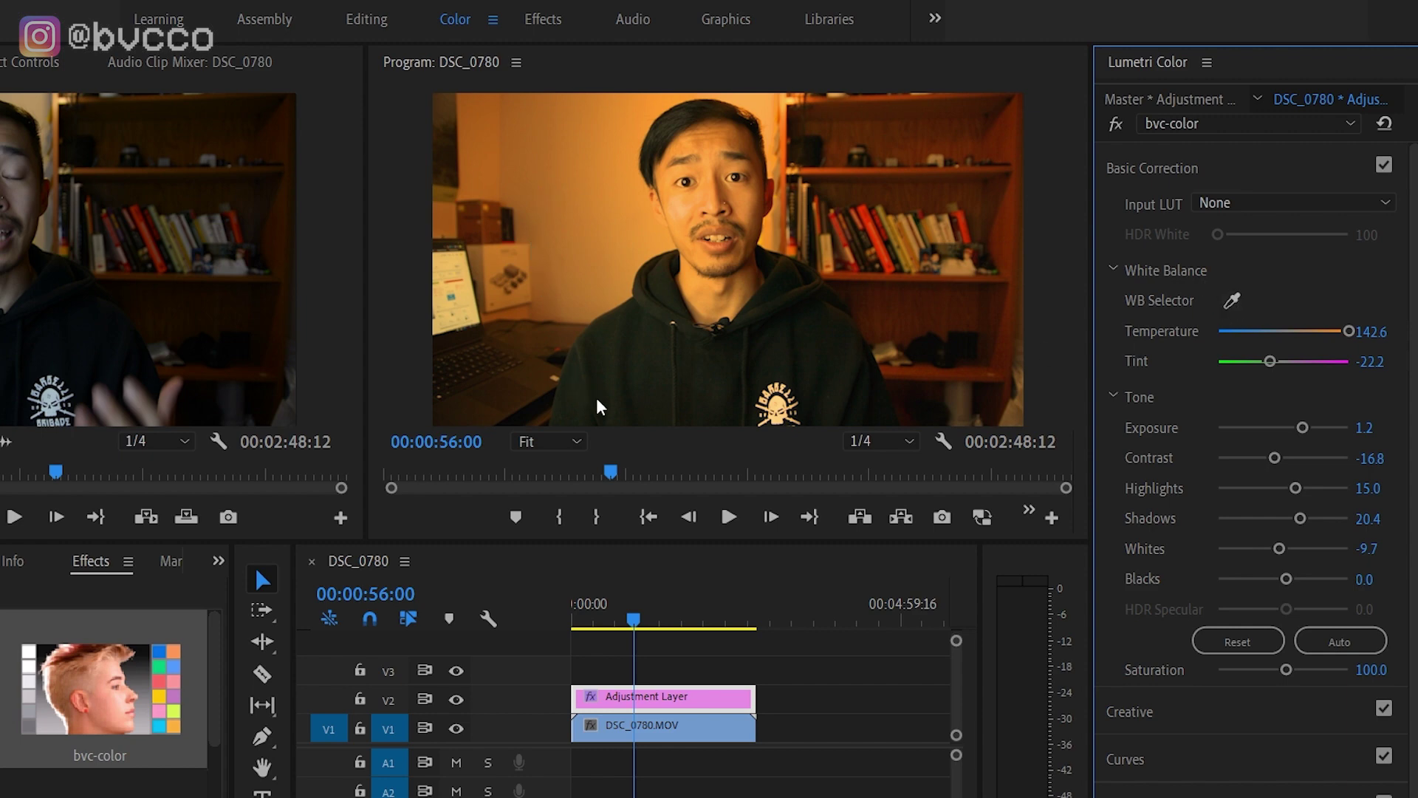
Reset the adjustment layer's white balance sliders, and set Temperature to 2.7 and Tint to 16.8.
{"action": "double_click", "coordinate": [1349, 331]}
{"action": "double_click", "coordinate": [1269, 360]}
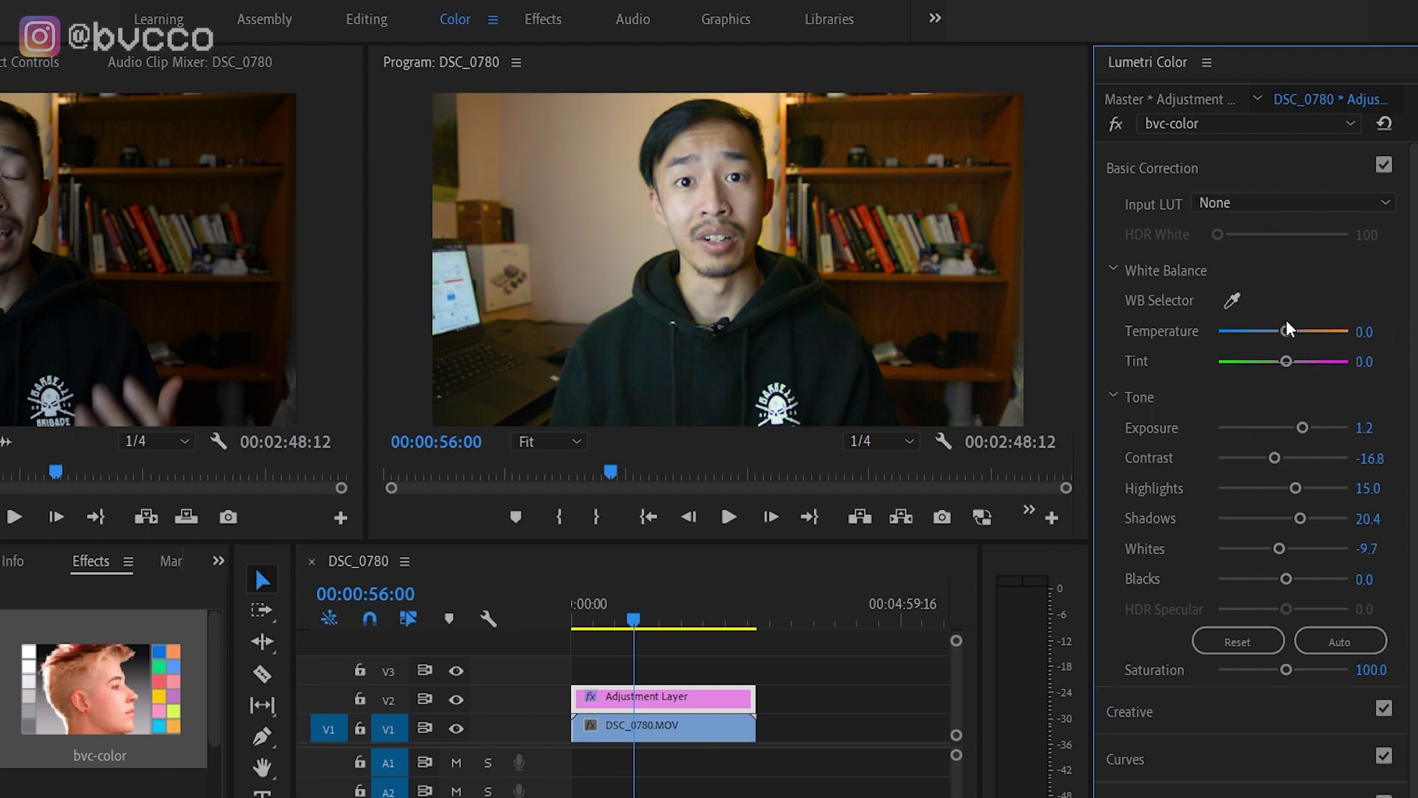
{"action": "left_click_drag", "start_coordinate": [1288, 332], "coordinate": [1263, 347]}
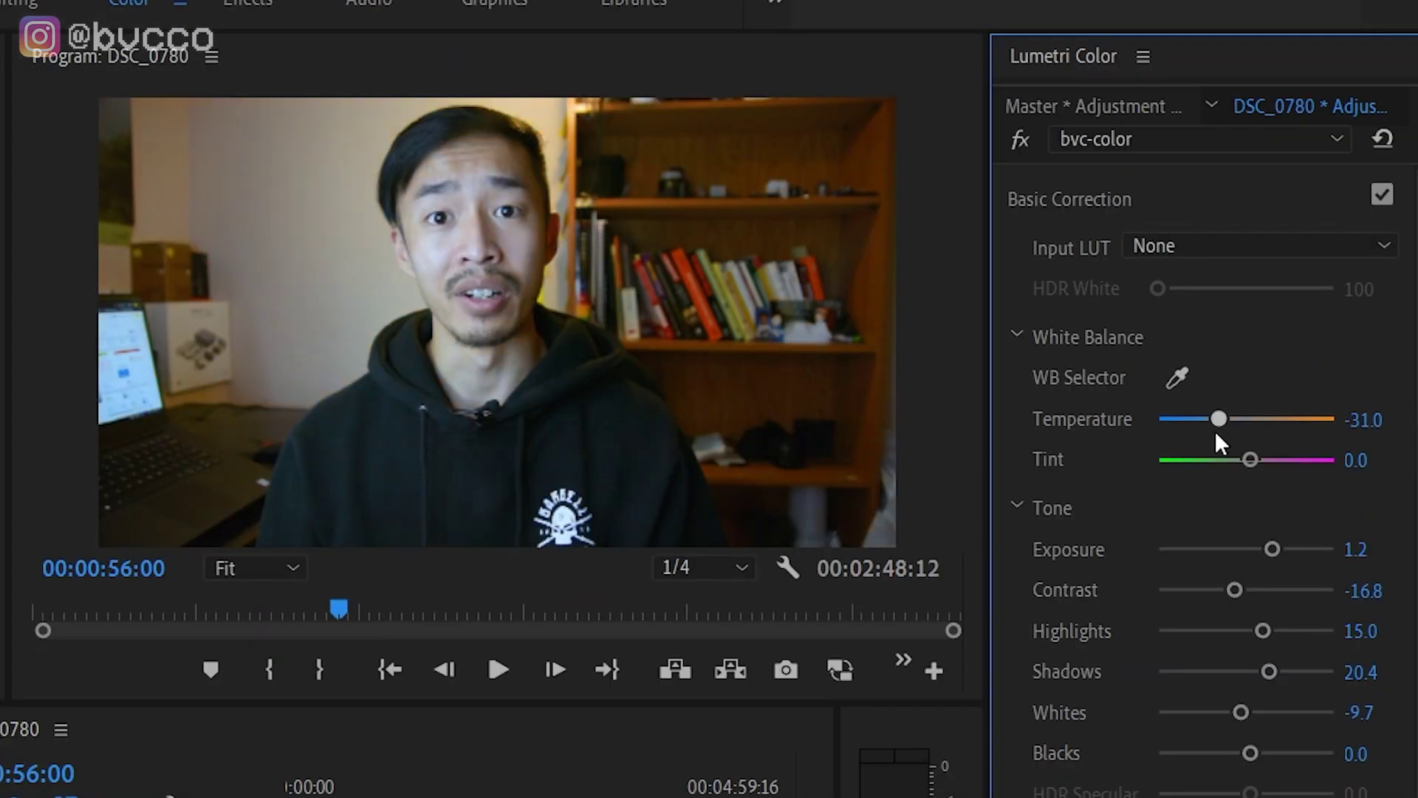
{"action": "left_click_drag", "start_coordinate": [1216, 440], "coordinate": [1256, 459]}
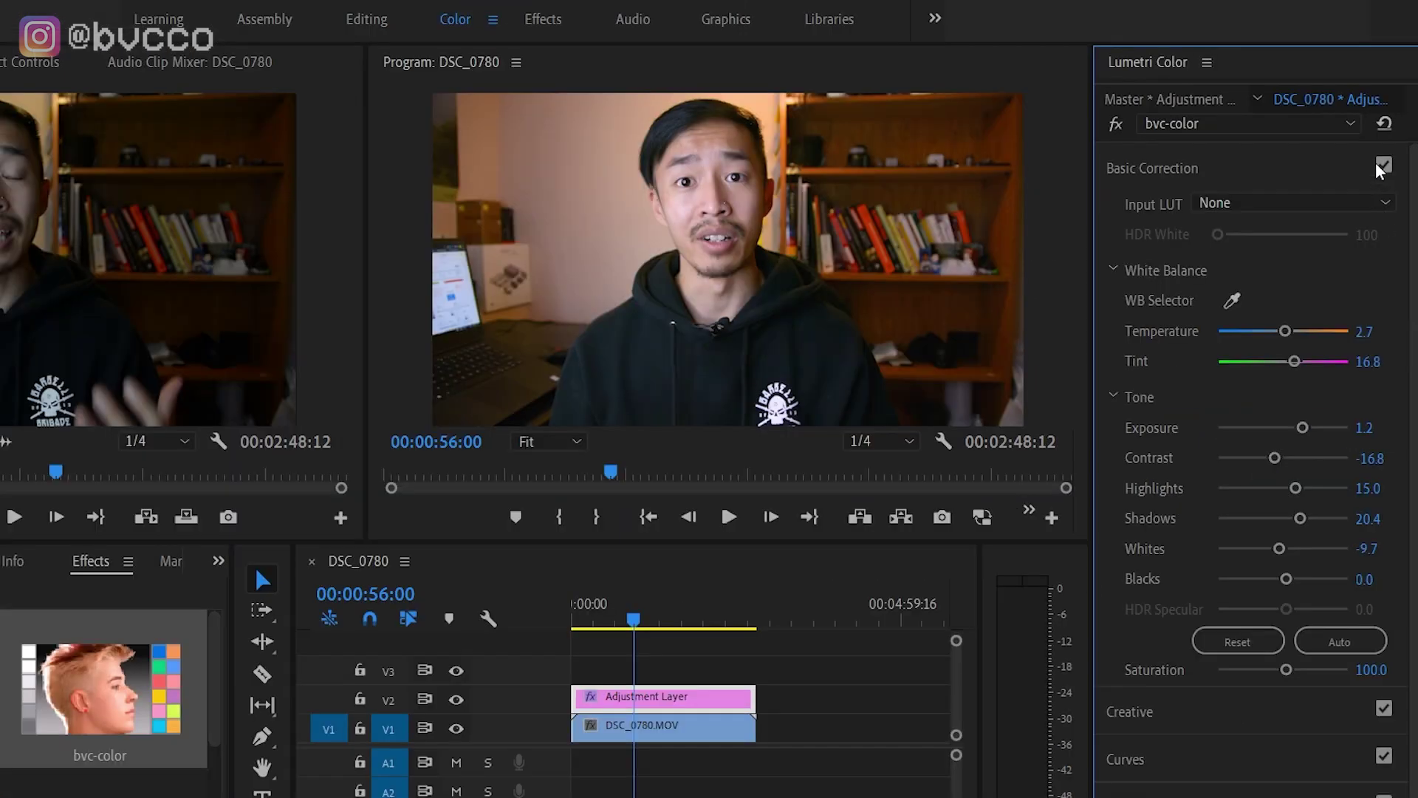
Compare the image with Basic Correction off and on, leave it enabled, and review its settings.
{"action": "left_click", "coordinate": [1381, 198]}
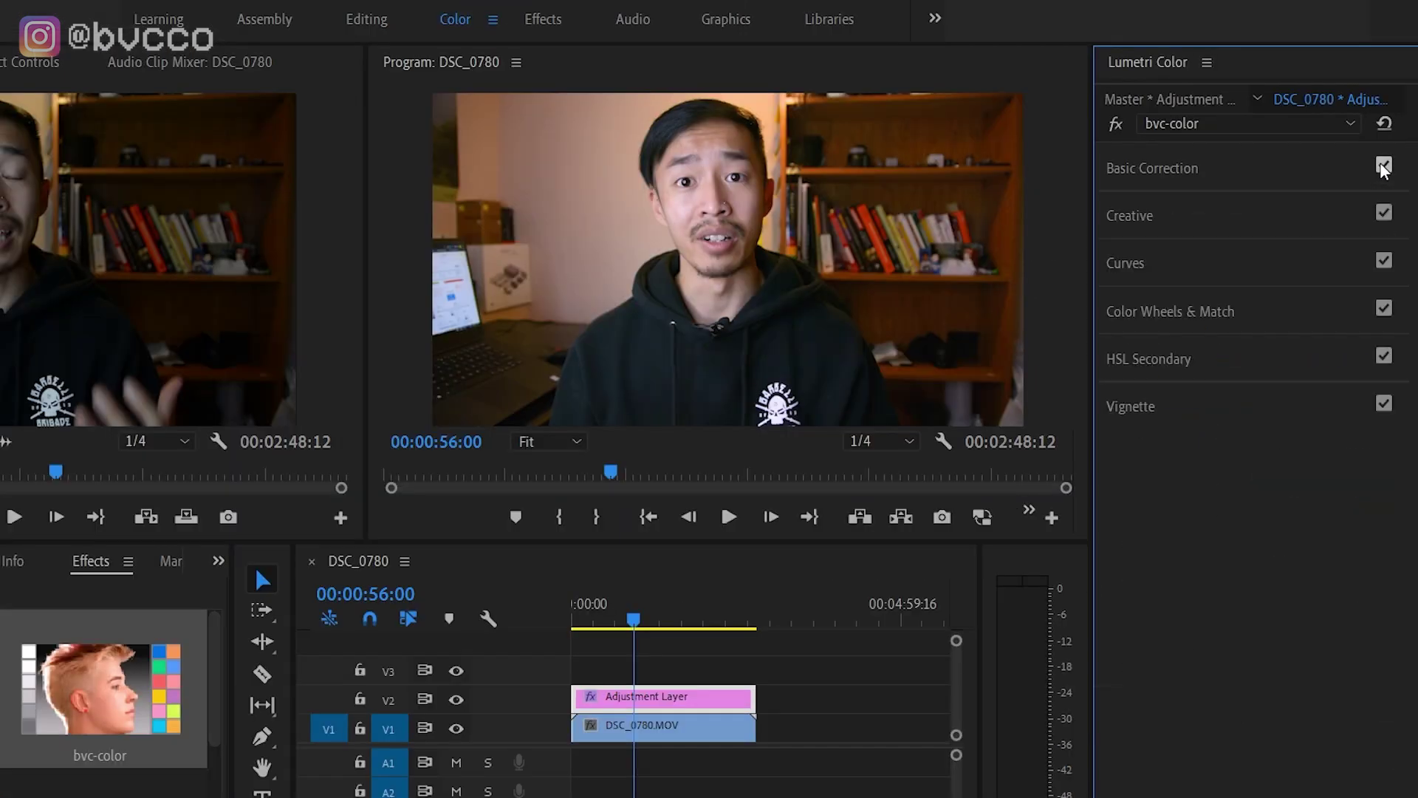
{"action": "left_click", "coordinate": [1385, 164]}
{"action": "left_click", "coordinate": [1386, 164]}
{"action": "left_click", "coordinate": [1386, 164]}
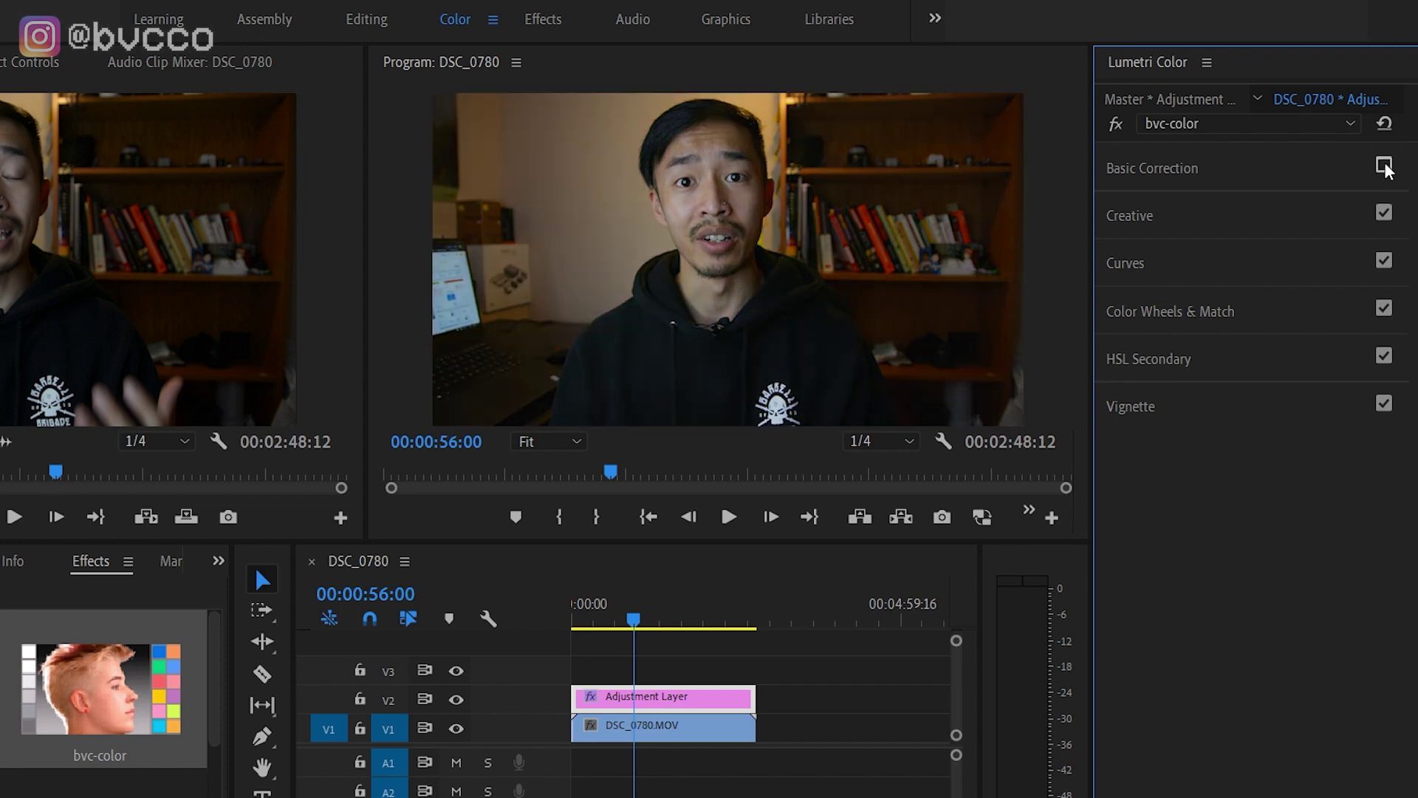
{"action": "left_click", "coordinate": [1385, 164]}
{"action": "left_click", "coordinate": [1384, 165]}
{"action": "left_click", "coordinate": [1384, 166]}
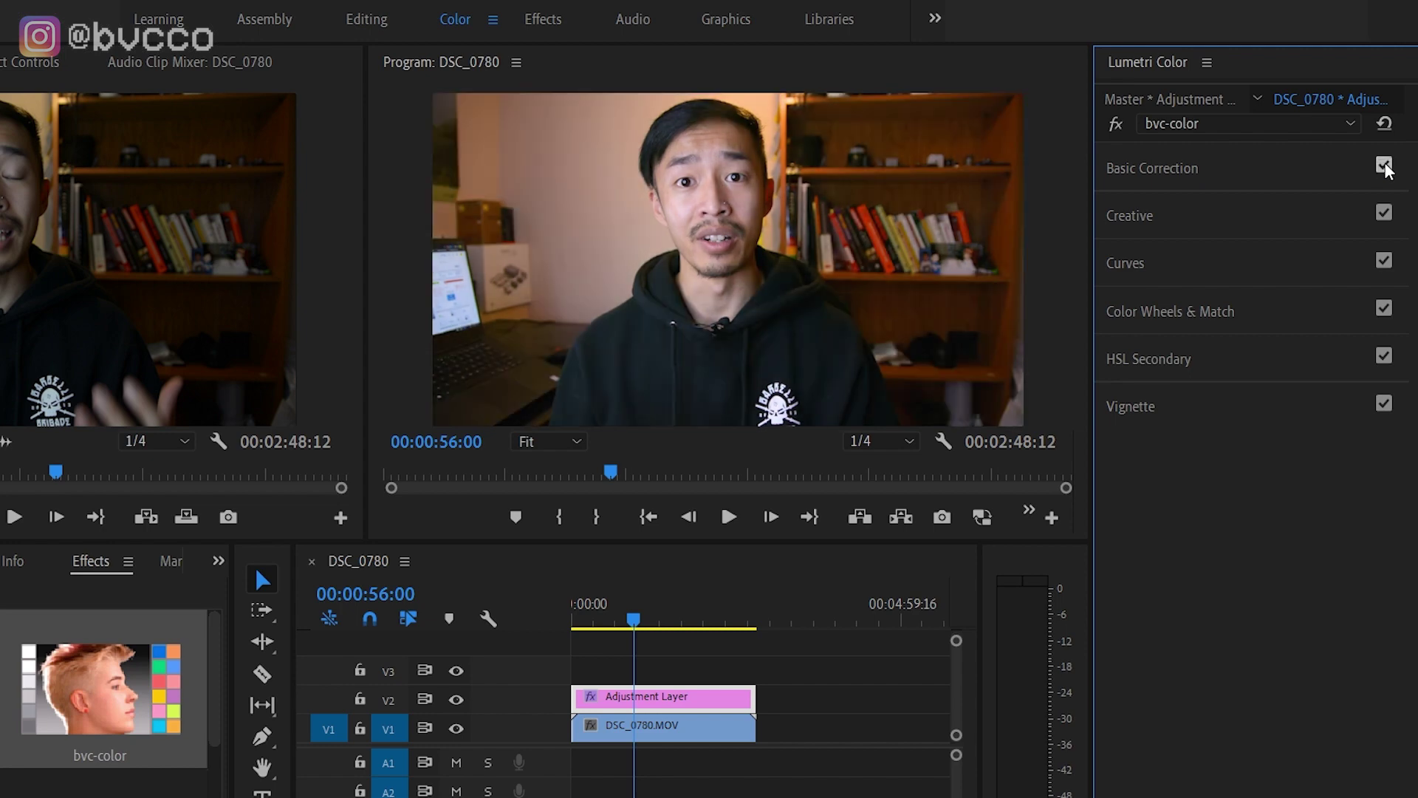
{"action": "left_click", "coordinate": [1158, 167]}
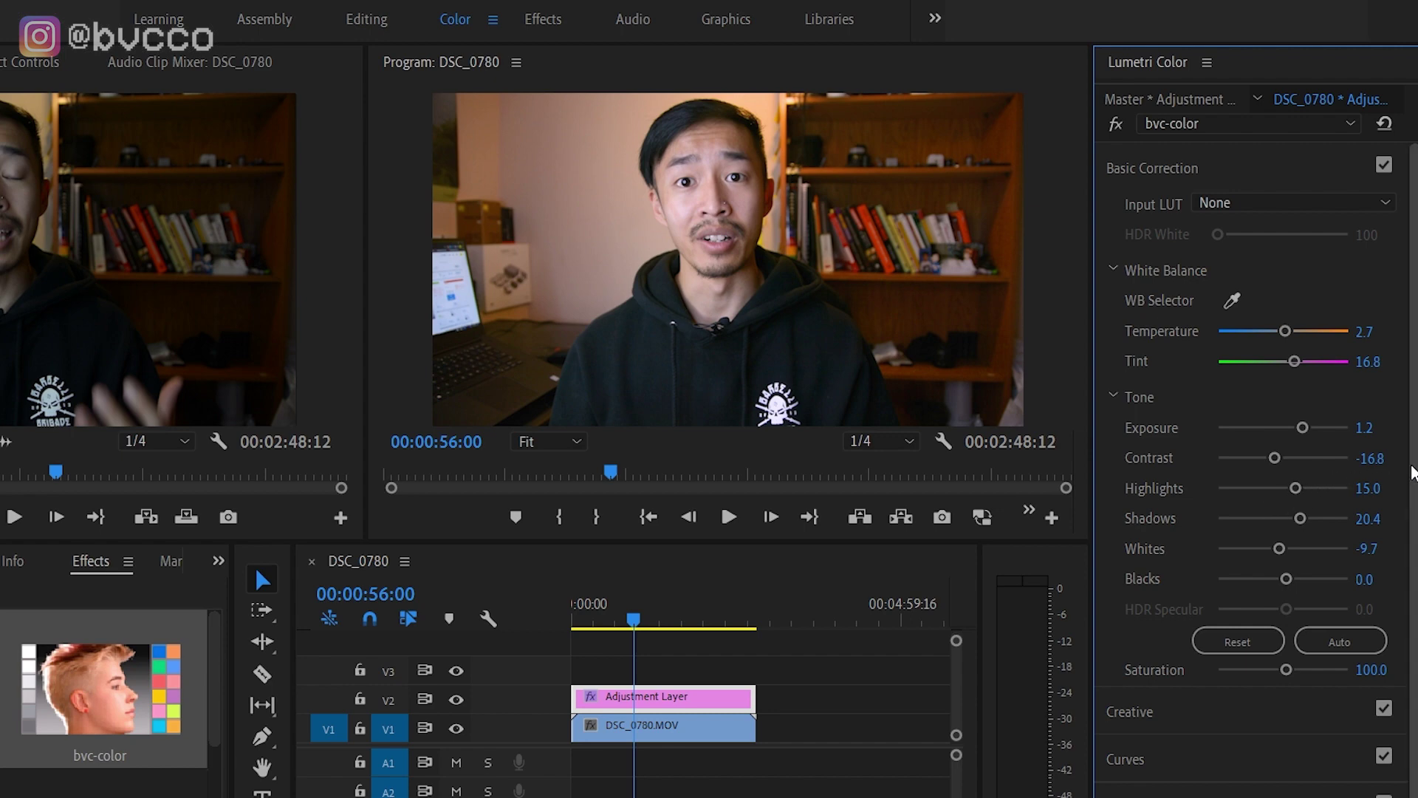
{"action": "scroll", "coordinate": [1412, 473], "scroll_direction": "down", "scroll_amount": 2}
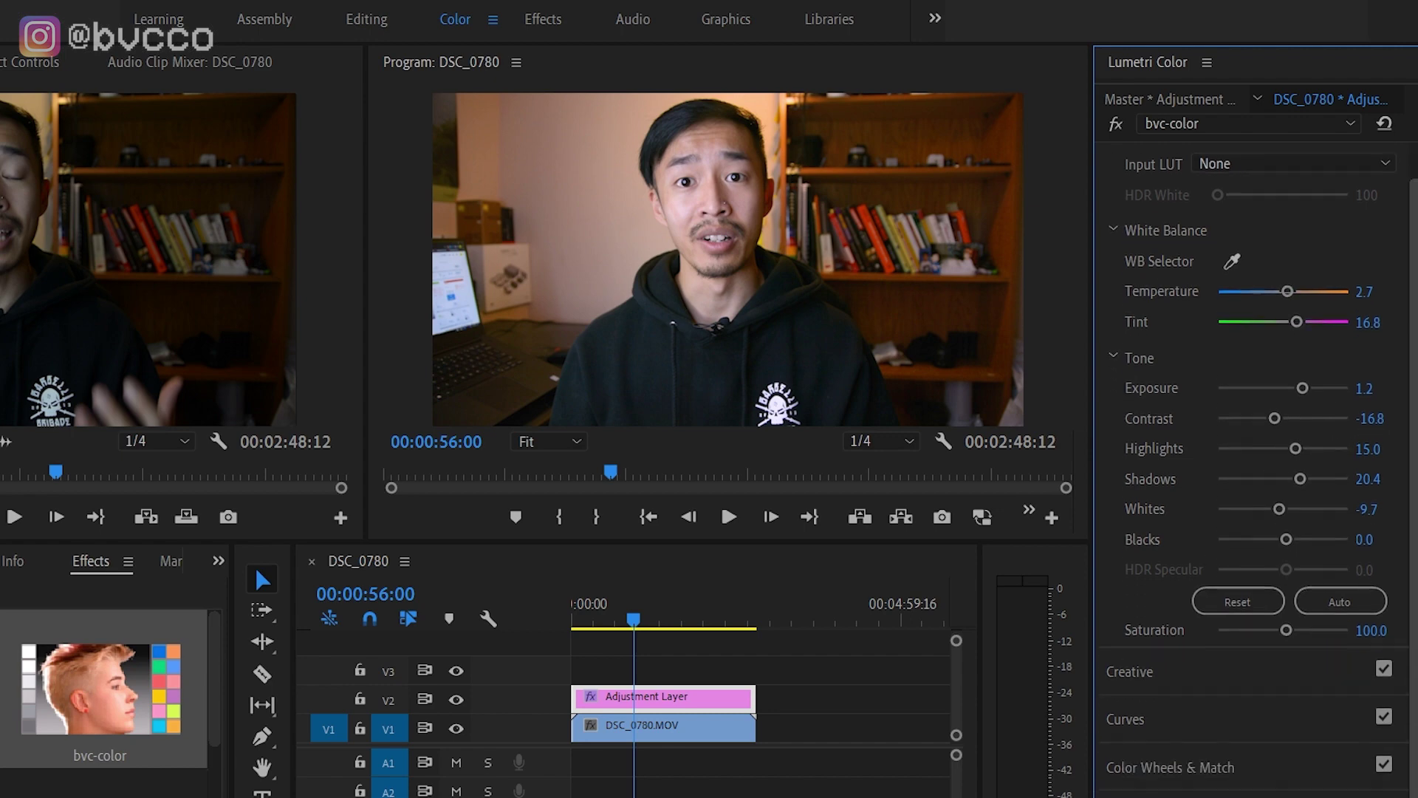
{"action": "scroll", "coordinate": [1412, 472], "scroll_direction": "up", "scroll_amount": 2}
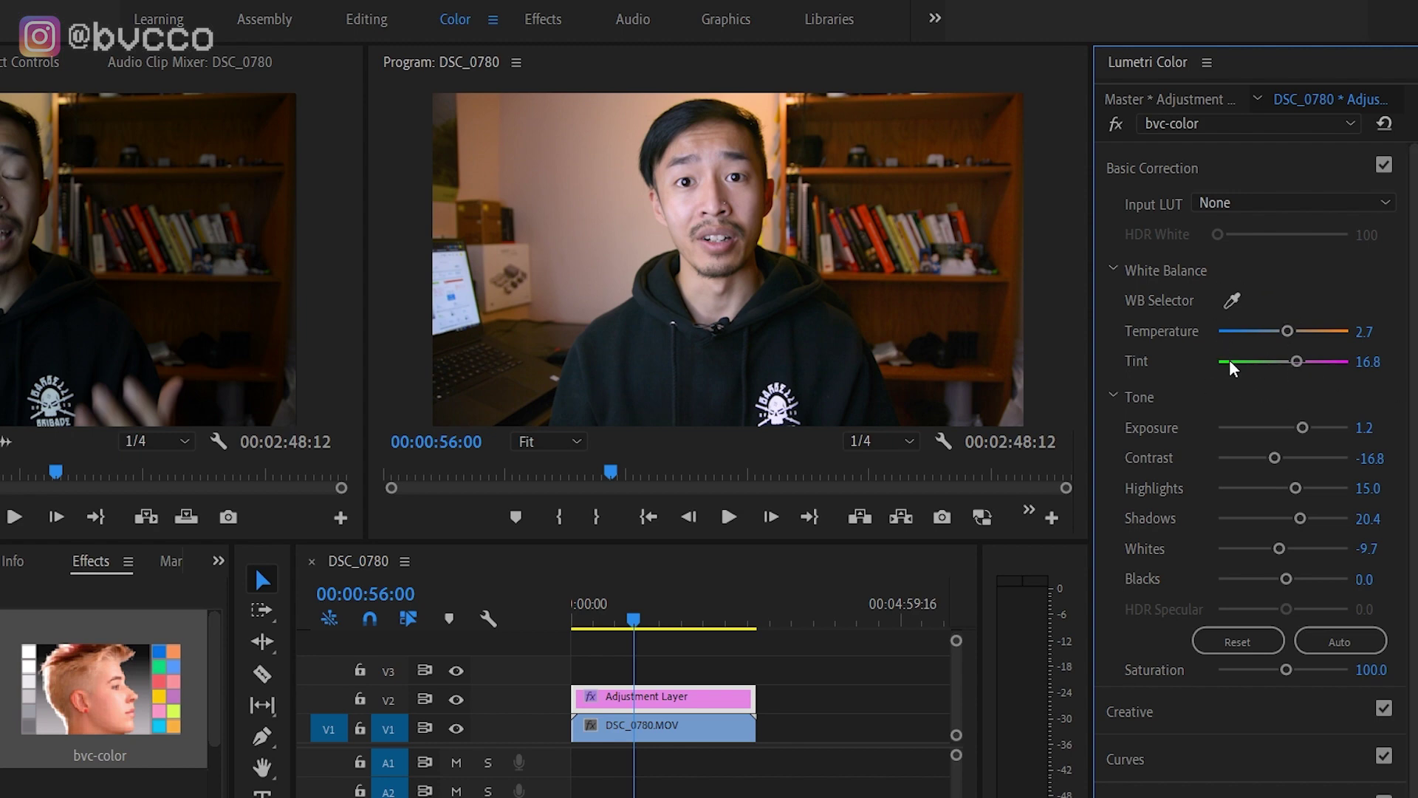
Display the Lumetri Scopes, try adding Vectorscope HLS and remove it again, and show the project items with none selected.
{"action": "left_click", "coordinate": [2, 62]}
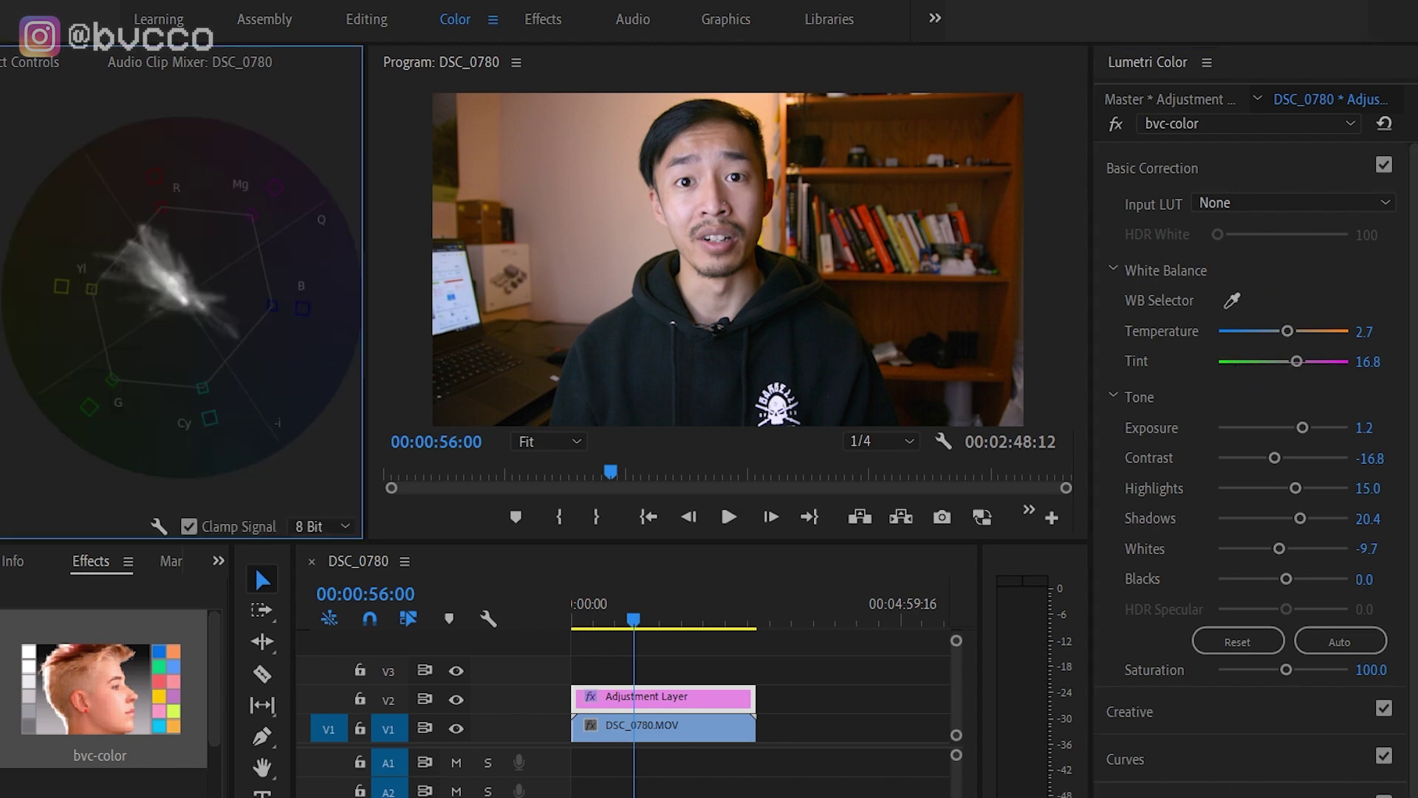
{"action": "right_click", "coordinate": [34, 463]}
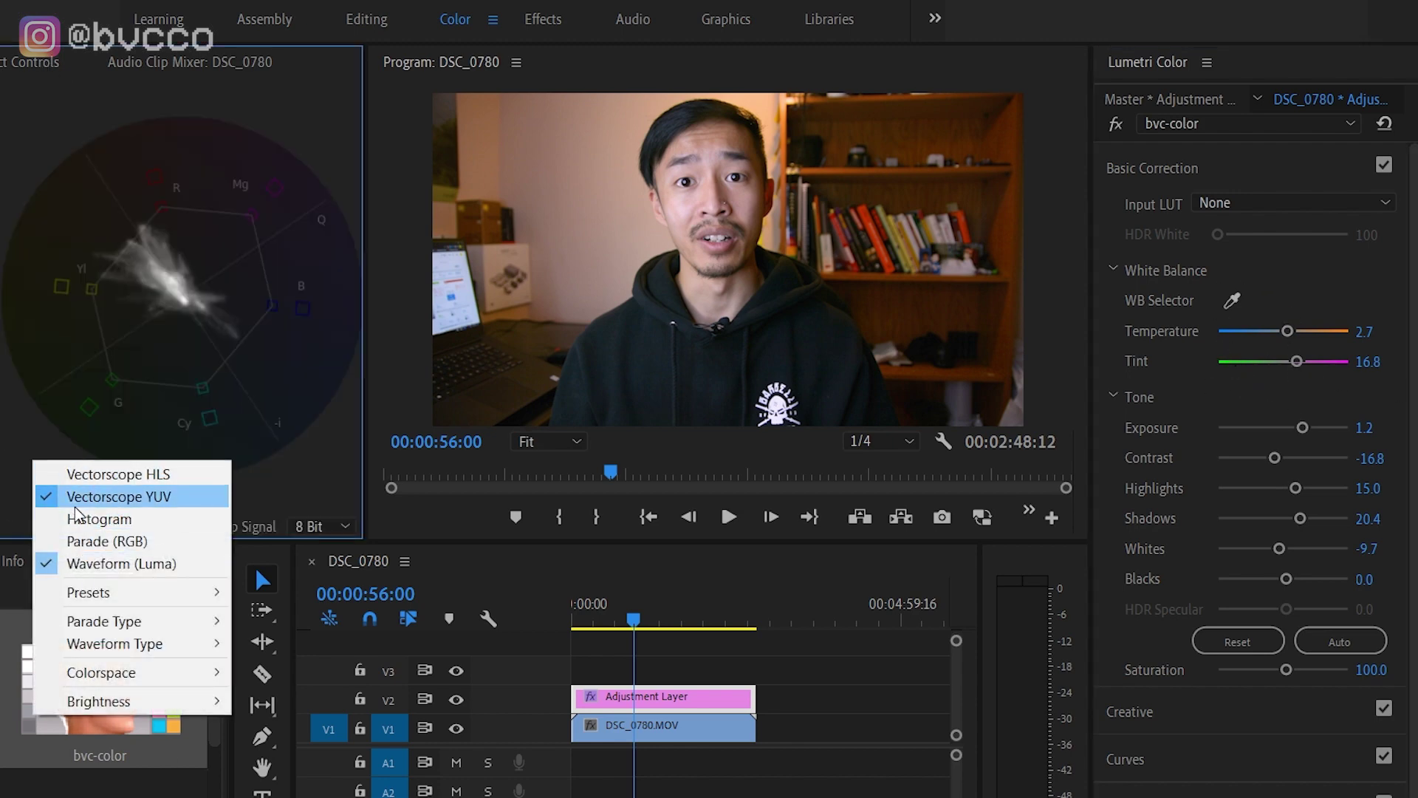
{"action": "left_click", "coordinate": [82, 473]}
{"action": "right_click", "coordinate": [124, 408]}
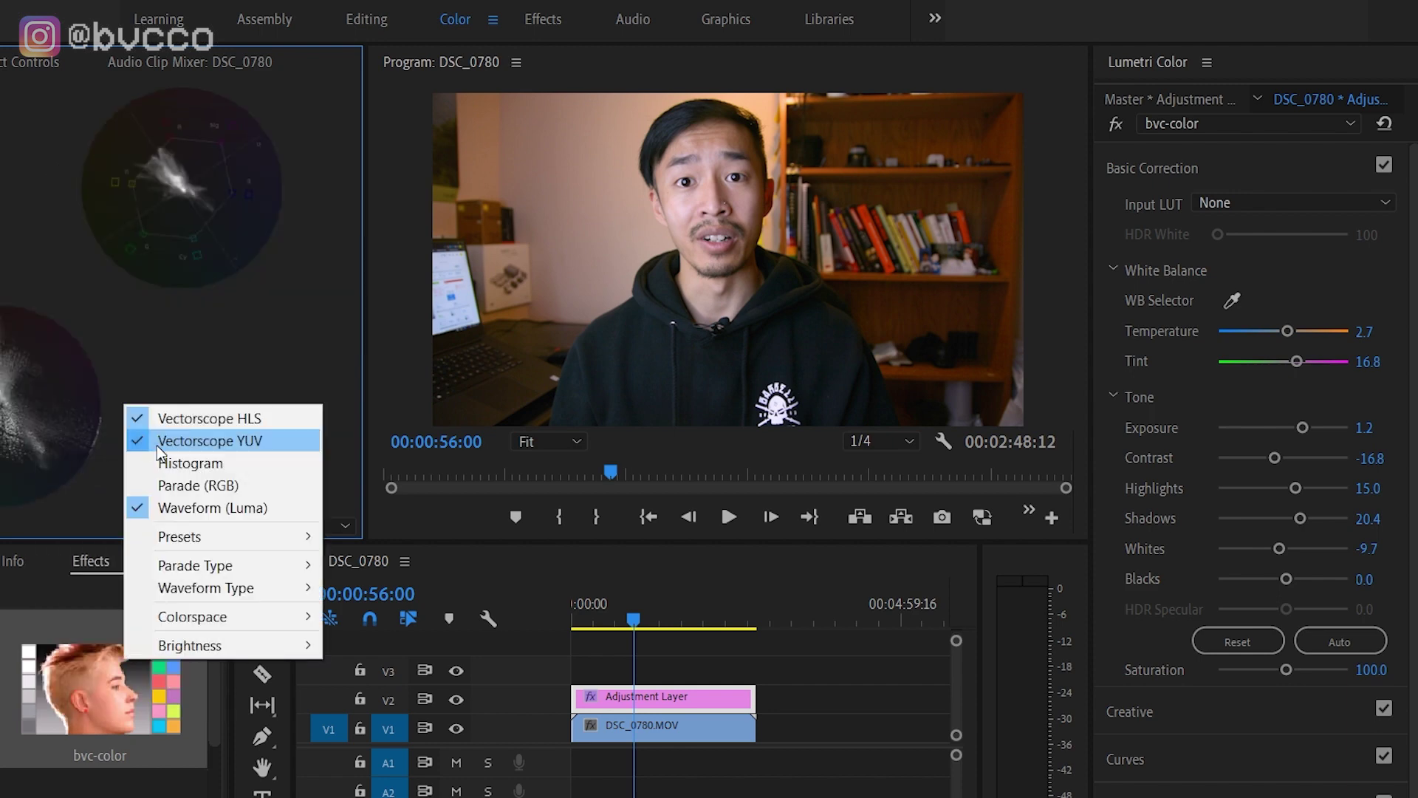
{"action": "left_click", "coordinate": [236, 418]}
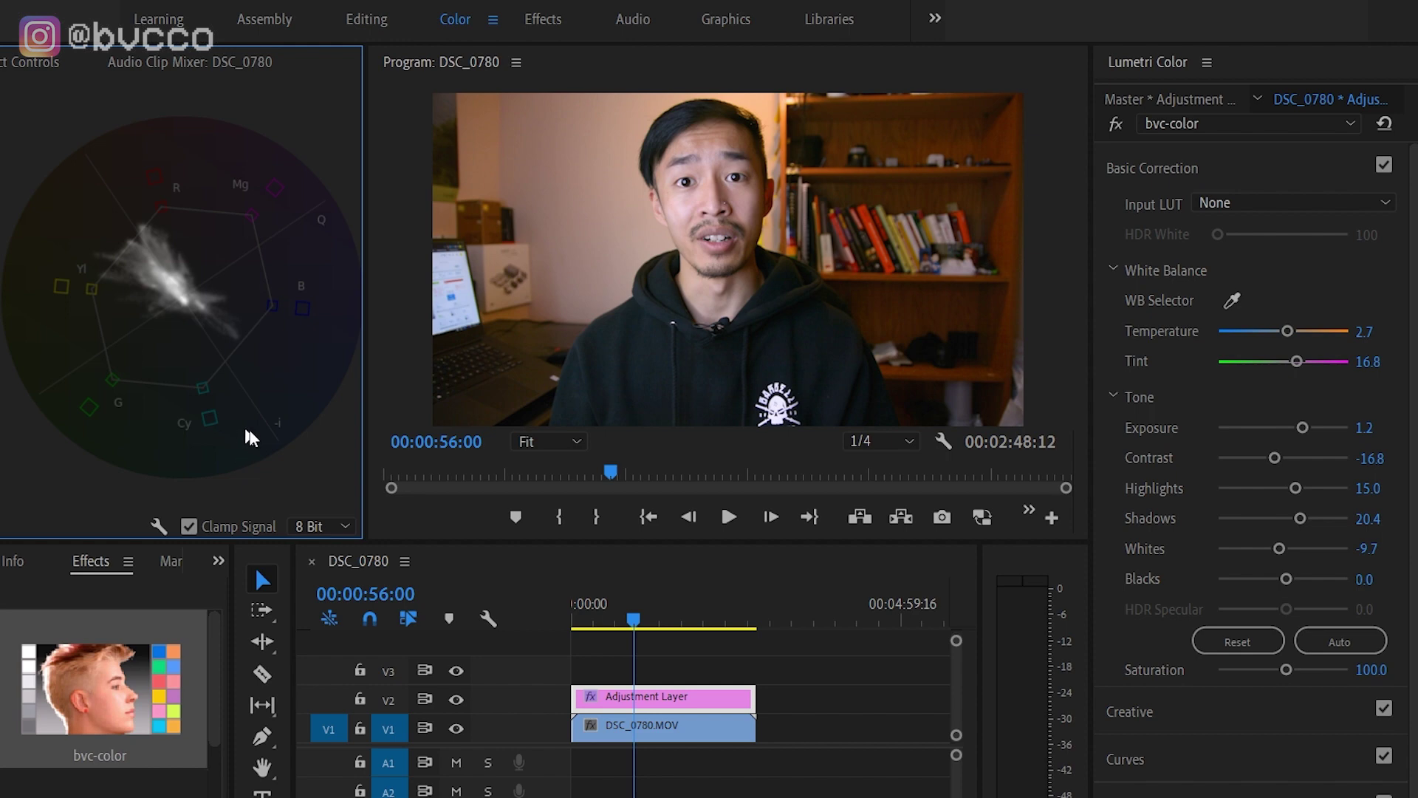
{"action": "left_click", "coordinate": [1, 561]}
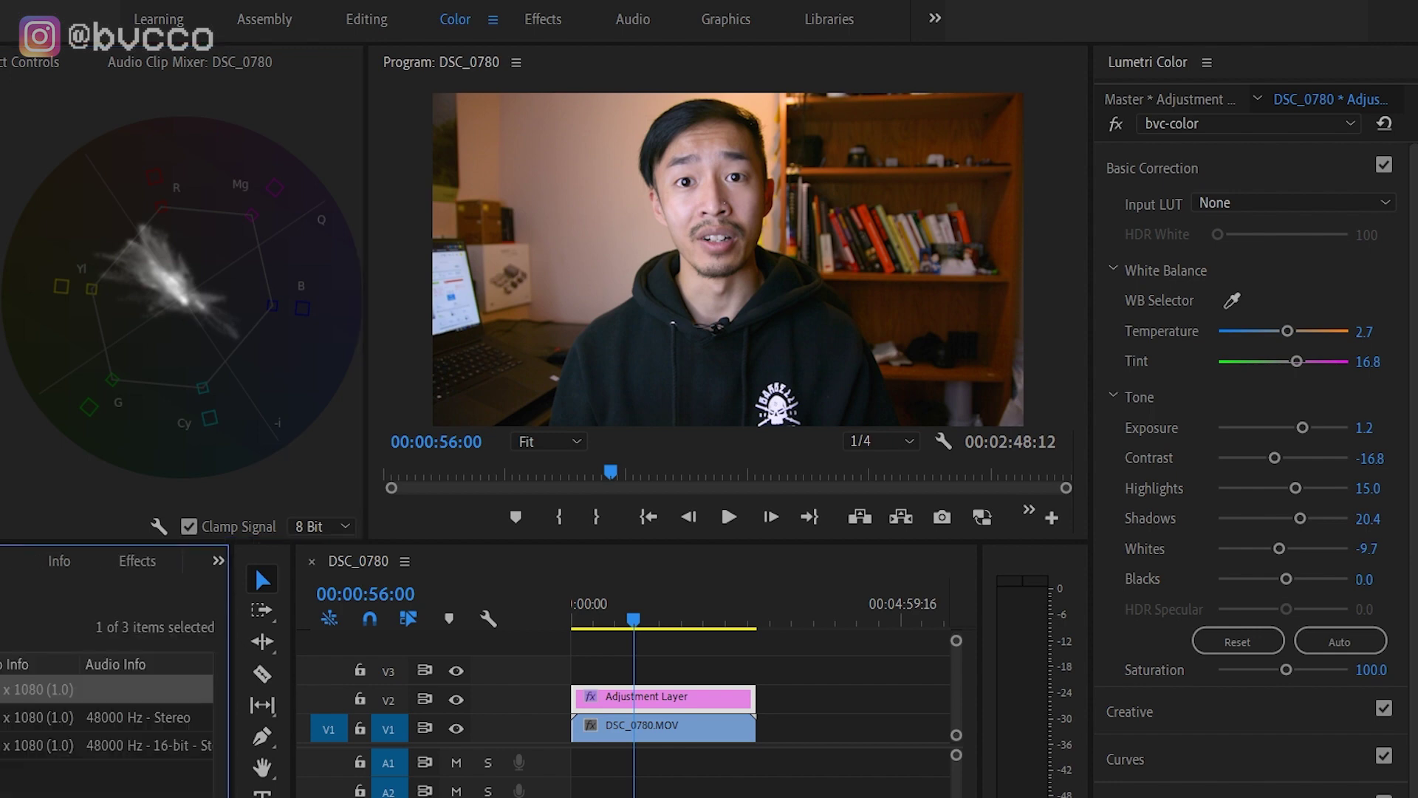
{"action": "left_click", "coordinate": [8, 790]}
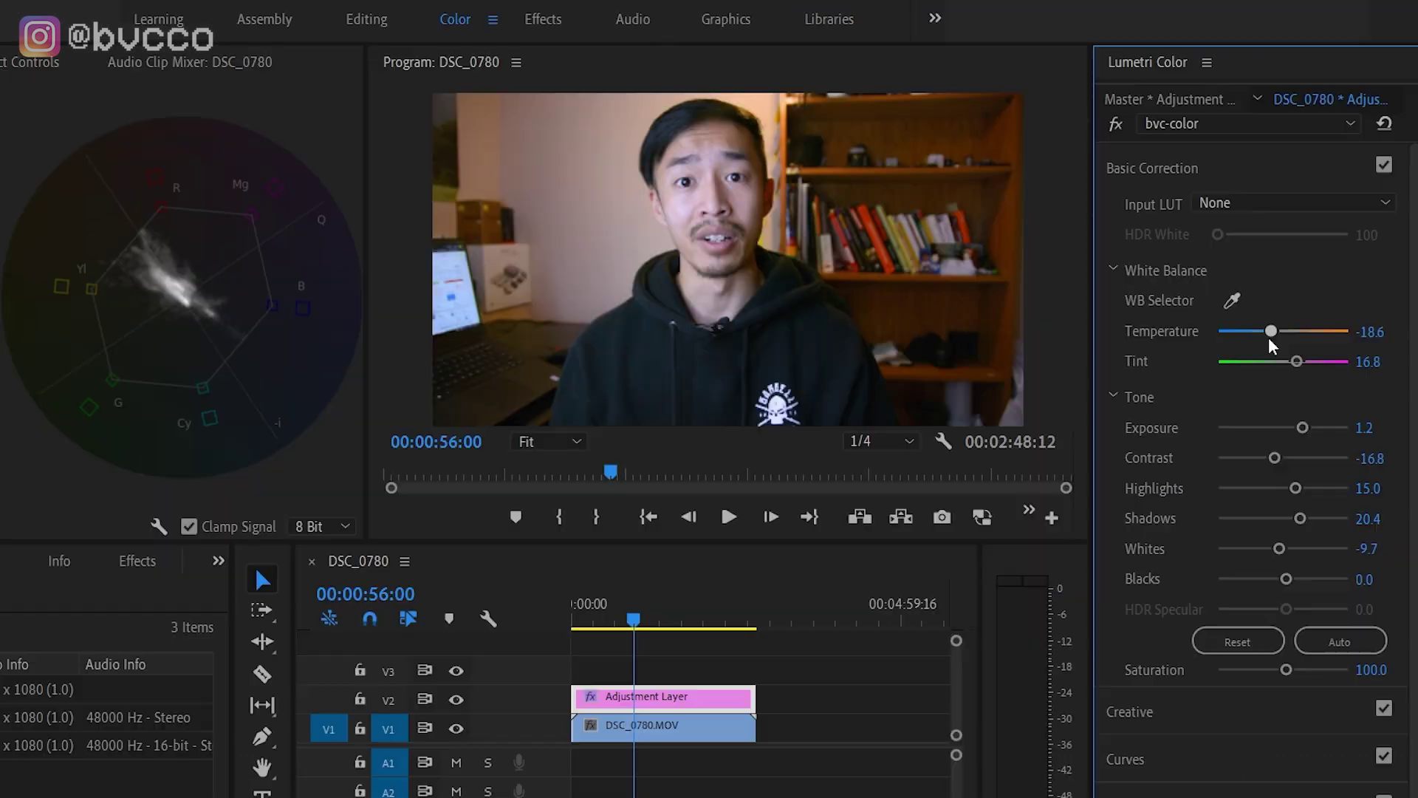
Try a Temperature of -100 on the adjustment layer, undo it, and lower Temperature to -69.9.
{"action": "left_click_drag", "start_coordinate": [1266, 331], "coordinate": [1219, 352]}
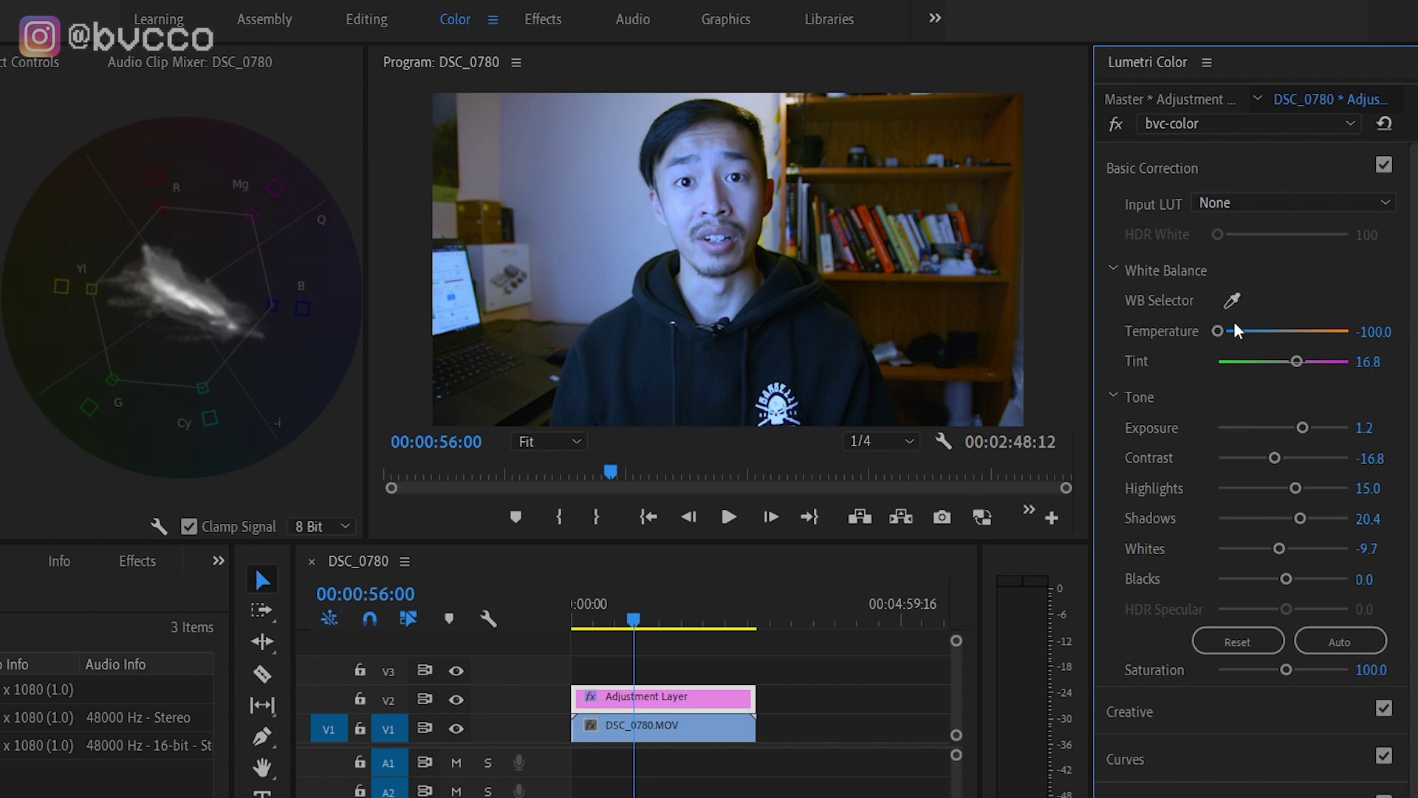
{"action": "key", "text": "ctrl+z"}
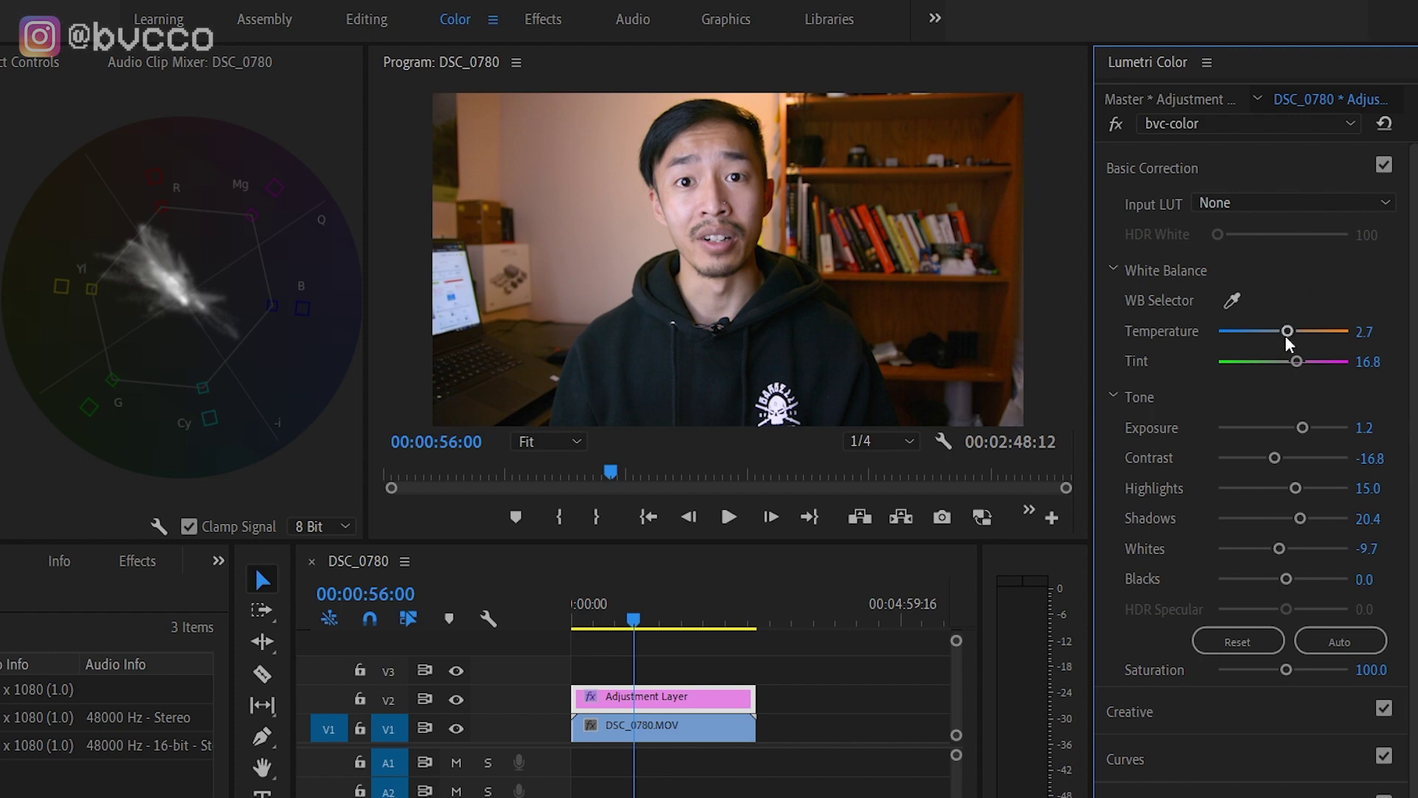
{"action": "left_click_drag", "start_coordinate": [1287, 331], "coordinate": [1234, 358]}
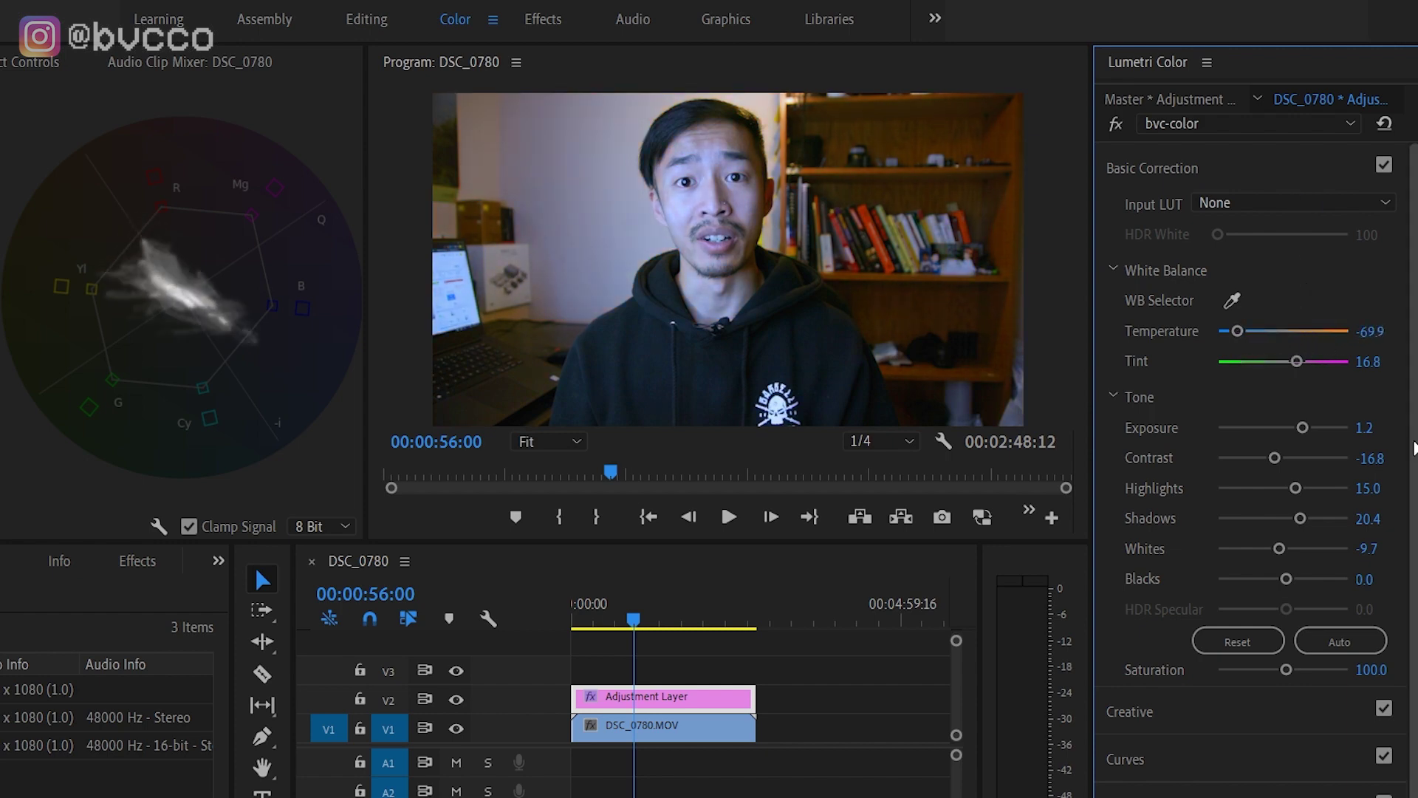
Try shifting the Hue vs Hue curve from a color sampled on the face, undo the shift, and sample the face again.
{"action": "left_click", "coordinate": [1132, 765]}
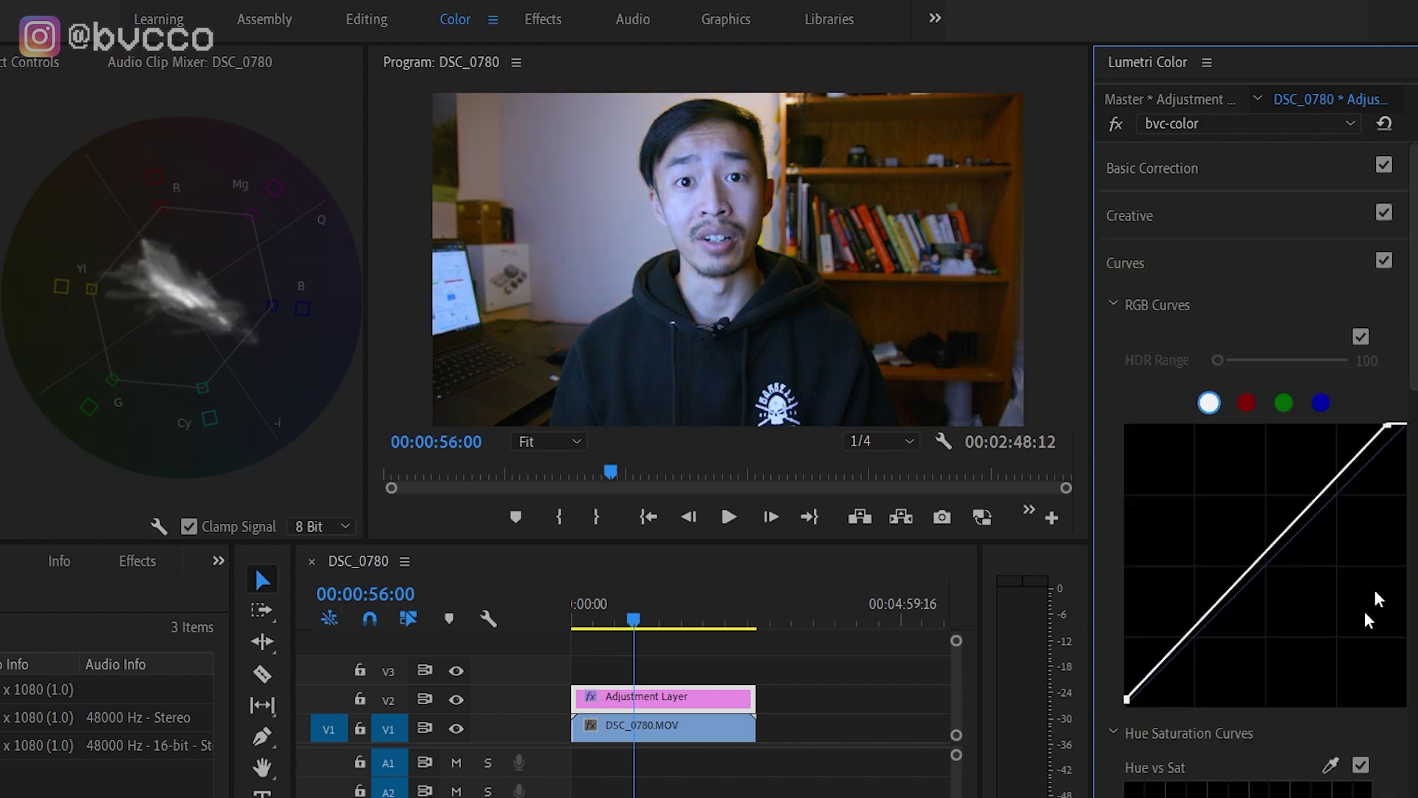
{"action": "left_click_drag", "start_coordinate": [1407, 314], "coordinate": [1416, 510]}
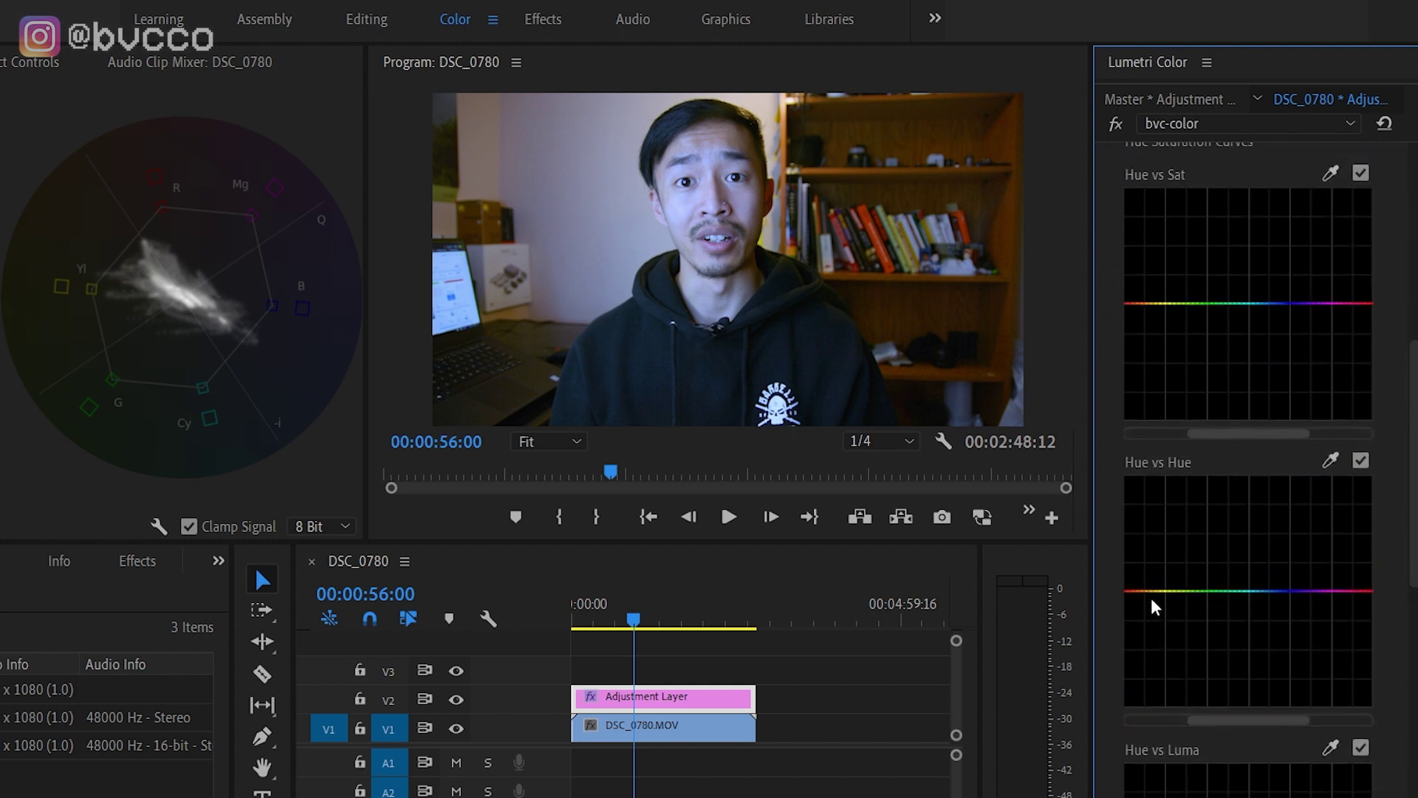
{"action": "left_click", "coordinate": [1331, 460]}
{"action": "left_click", "coordinate": [688, 210]}
{"action": "left_click_drag", "start_coordinate": [1270, 592], "coordinate": [1265, 532]}
{"action": "key", "text": "ctrl+z"}
{"action": "left_click", "coordinate": [1330, 460]}
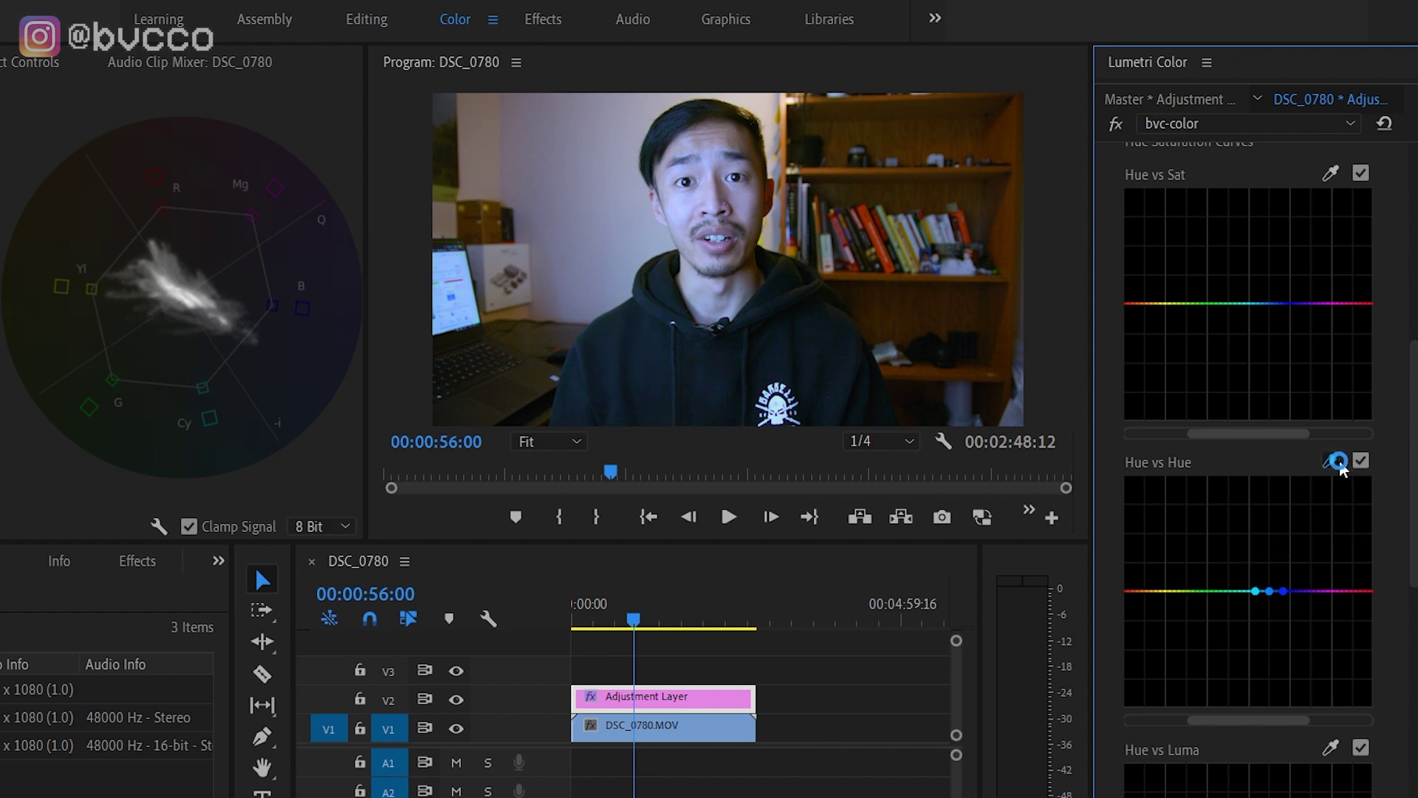
{"action": "left_click", "coordinate": [671, 216]}
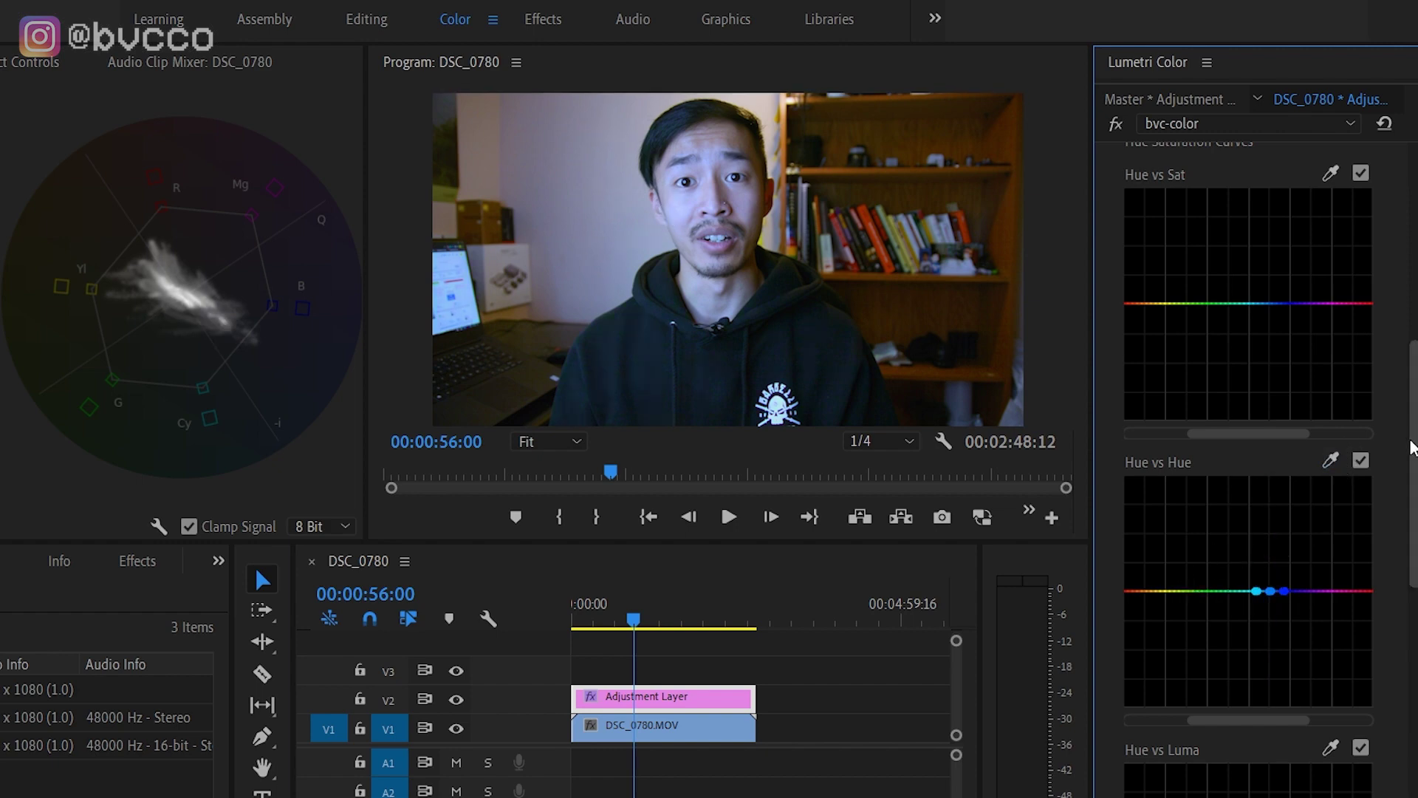
Undo the trial Hue vs Hue points and the trial Temperature change on the adjustment layer.
{"action": "scroll", "coordinate": [1414, 443], "scroll_direction": "up", "scroll_amount": 8}
{"action": "scroll", "coordinate": [1349, 202], "scroll_direction": "up", "scroll_amount": 1}
{"action": "left_click", "coordinate": [1145, 166]}
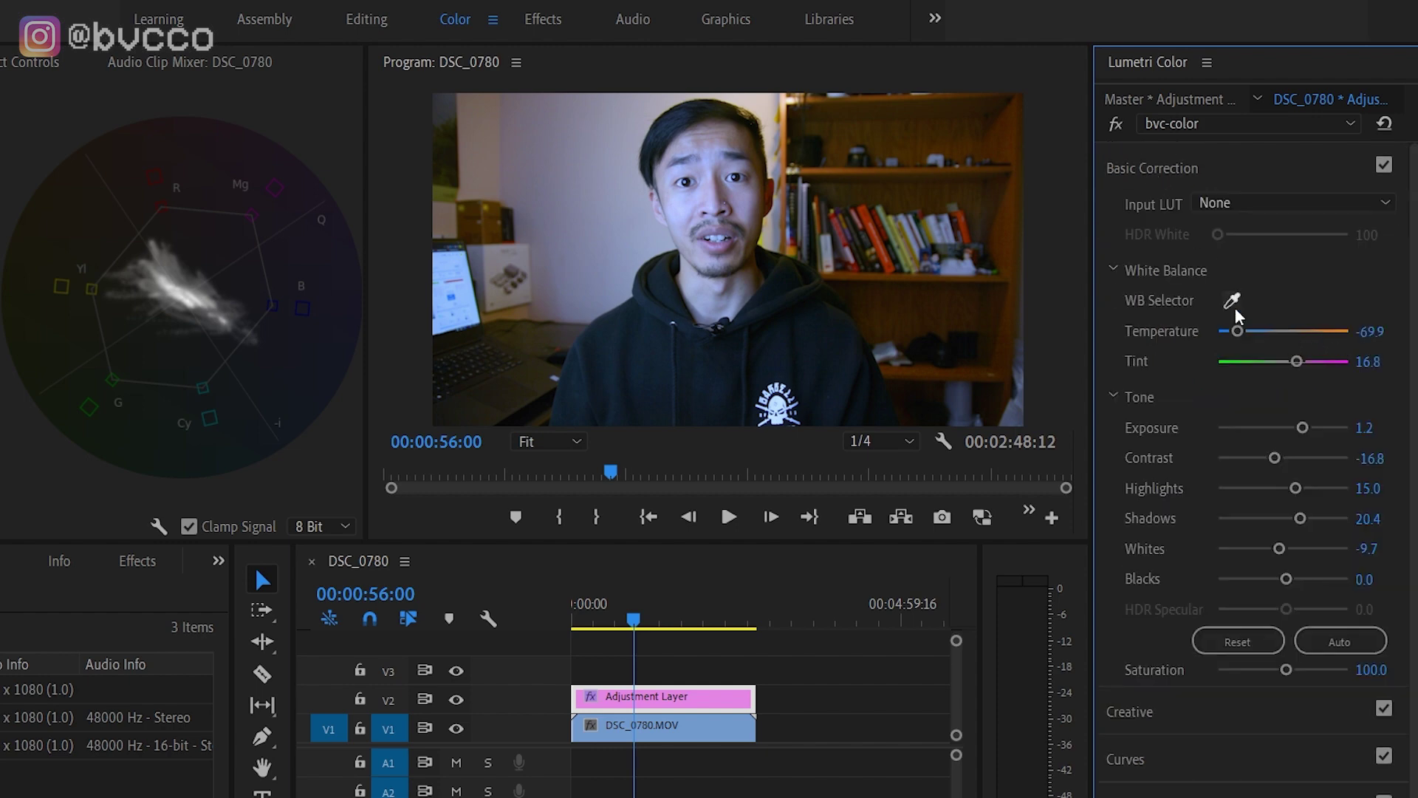
{"action": "key", "text": "ctrl+z"}
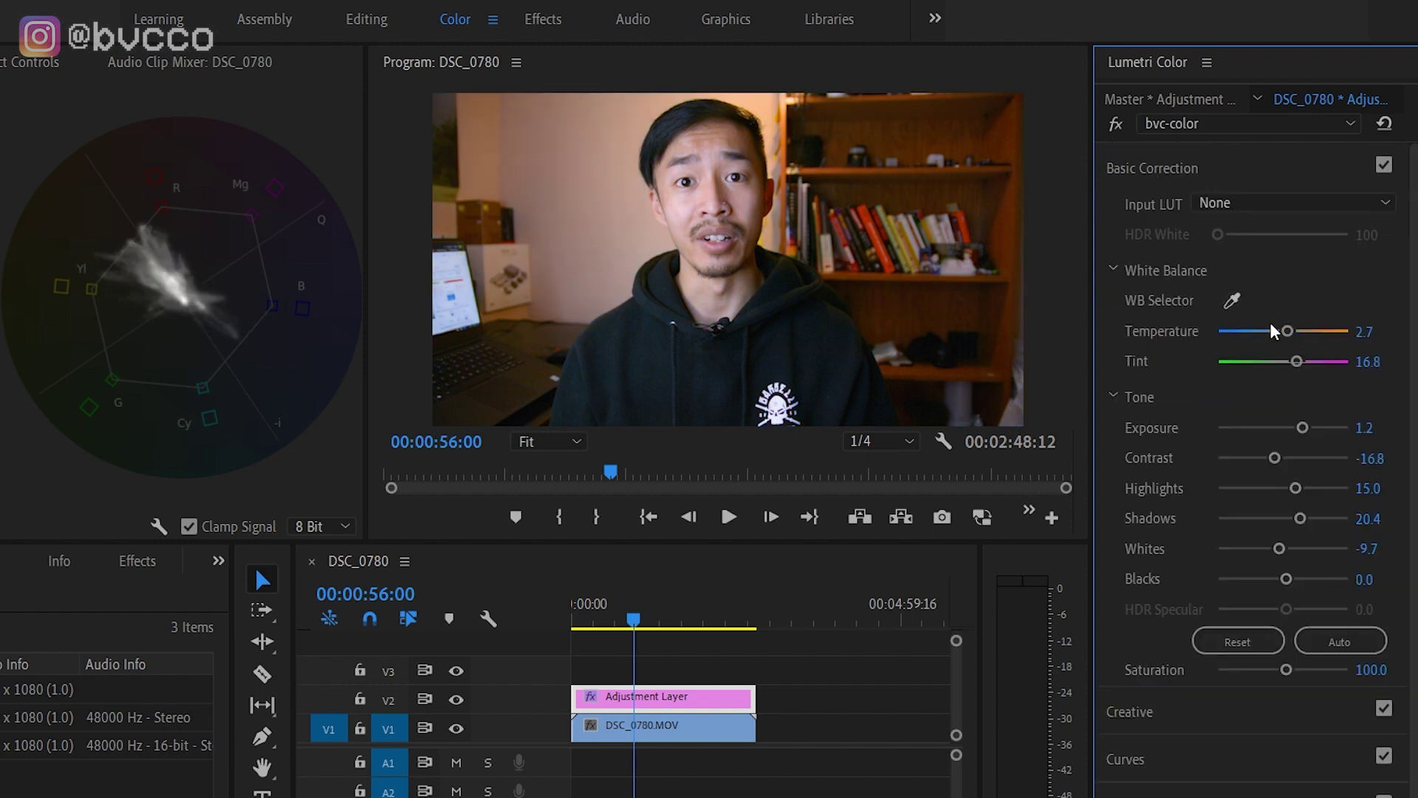
Sample the face's skin tone for the Hue vs Hue curve, lower its red point slightly, and return to Basic Correction.
{"action": "scroll", "coordinate": [1414, 443], "scroll_direction": "down", "scroll_amount": 1}
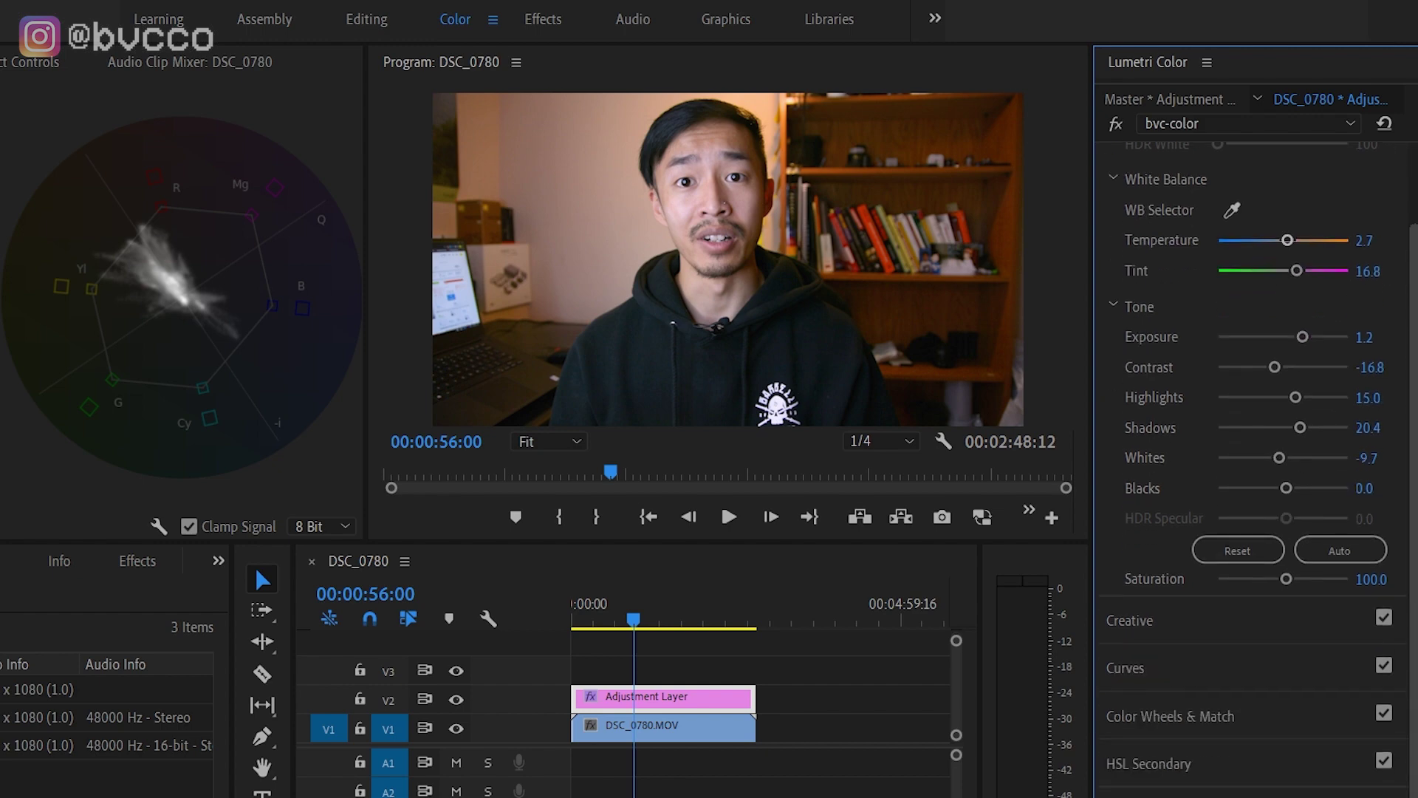
{"action": "left_click", "coordinate": [1130, 669]}
{"action": "scroll", "coordinate": [1413, 447], "scroll_direction": "down", "scroll_amount": 6}
{"action": "scroll", "coordinate": [1414, 635], "scroll_direction": "down", "scroll_amount": 3}
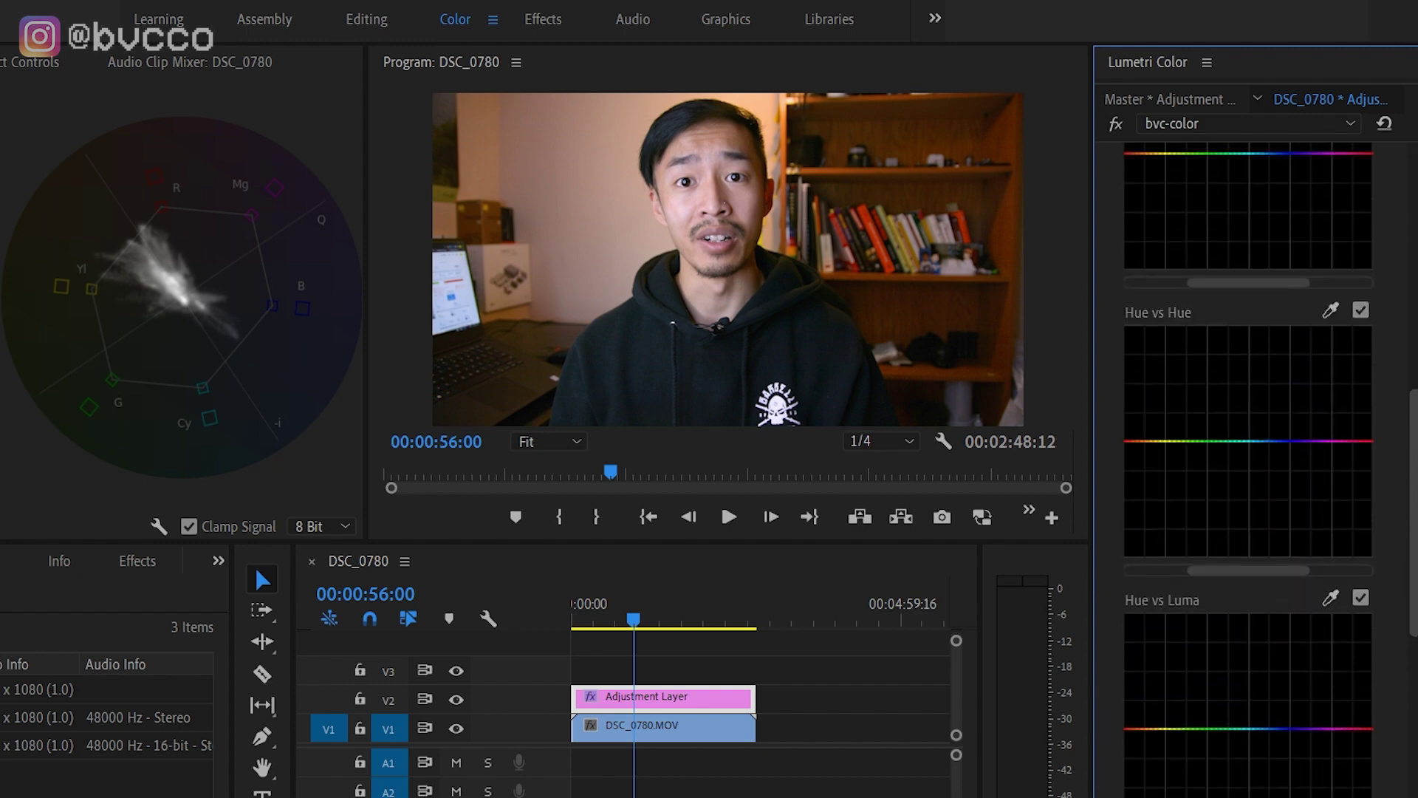
{"action": "left_click", "coordinate": [1333, 313]}
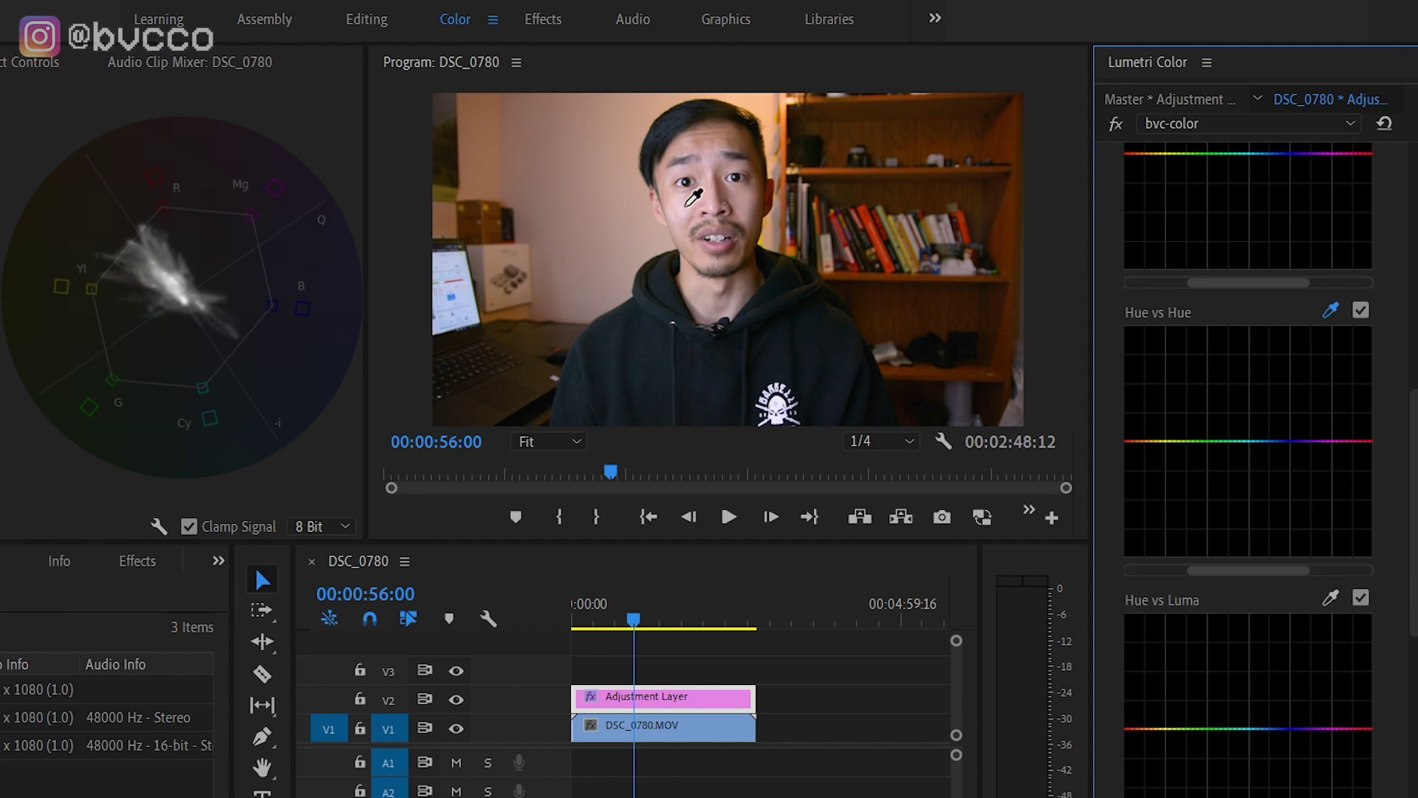
{"action": "left_click", "coordinate": [691, 202]}
{"action": "left_click_drag", "start_coordinate": [1348, 442], "coordinate": [1353, 443]}
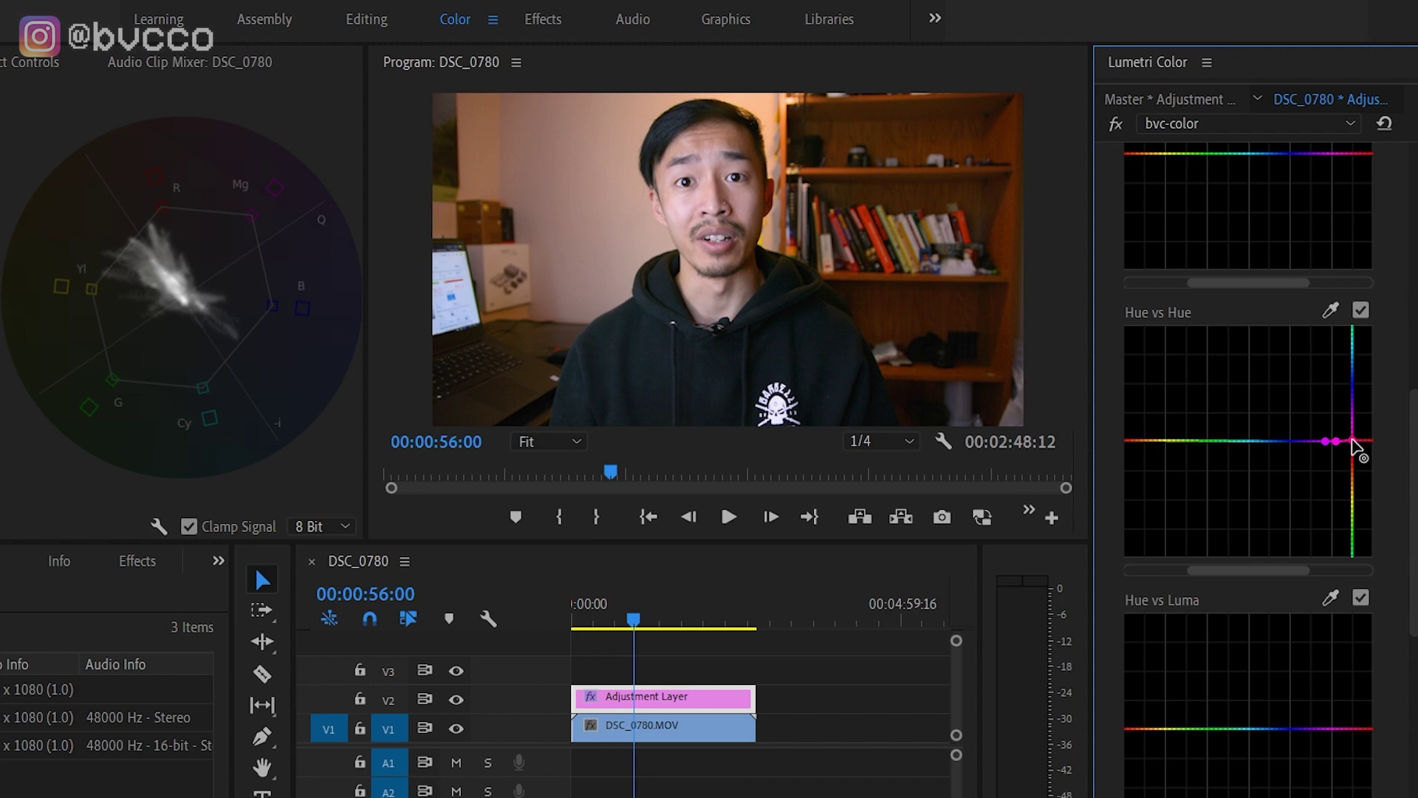
{"action": "mouse_move", "coordinate": [1352, 439]}
{"action": "left_mouse_down"}
{"action": "mouse_move", "coordinate": [1355, 340]}
{"action": "mouse_move", "coordinate": [1358, 444]}
{"action": "left_mouse_up"}
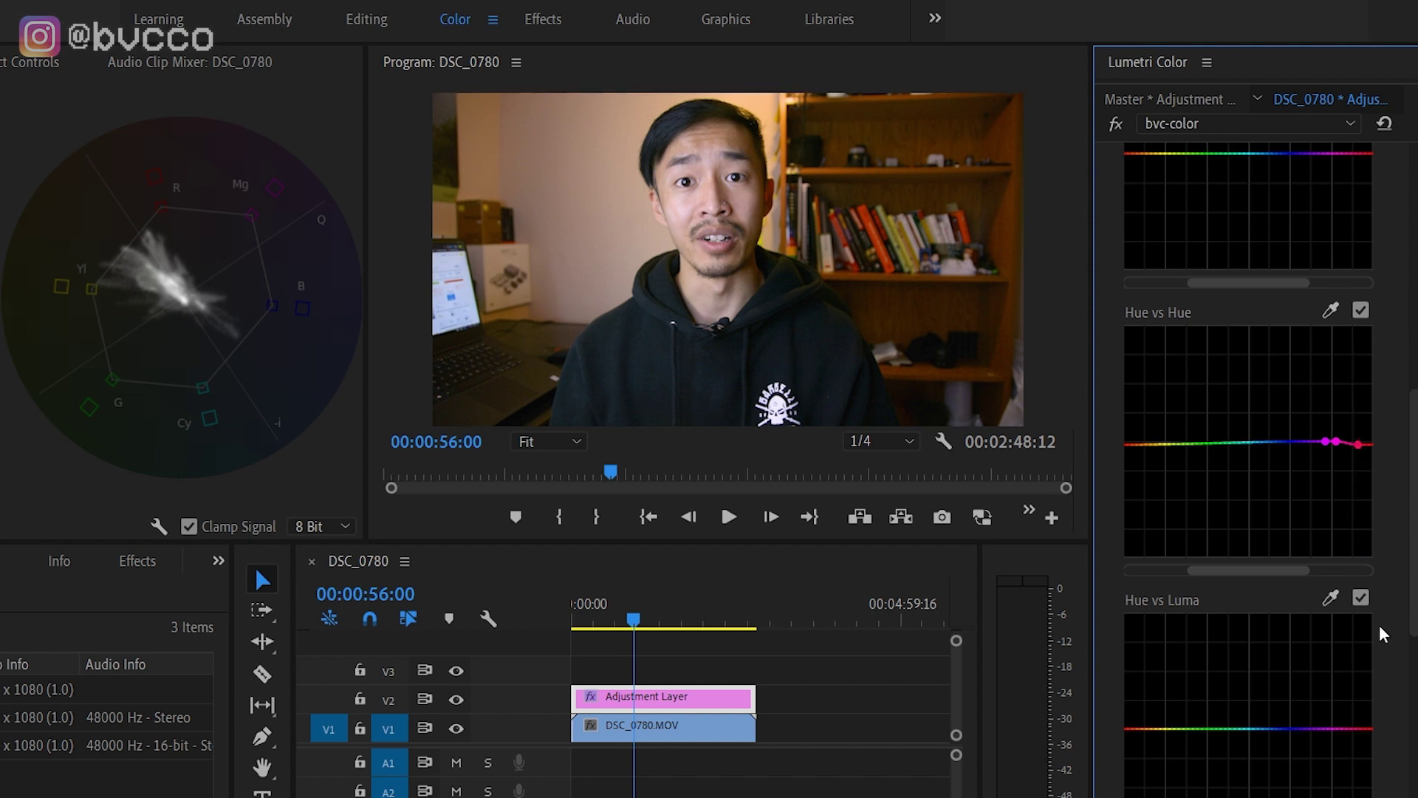
{"action": "left_click_drag", "start_coordinate": [1412, 591], "coordinate": [1414, 373]}
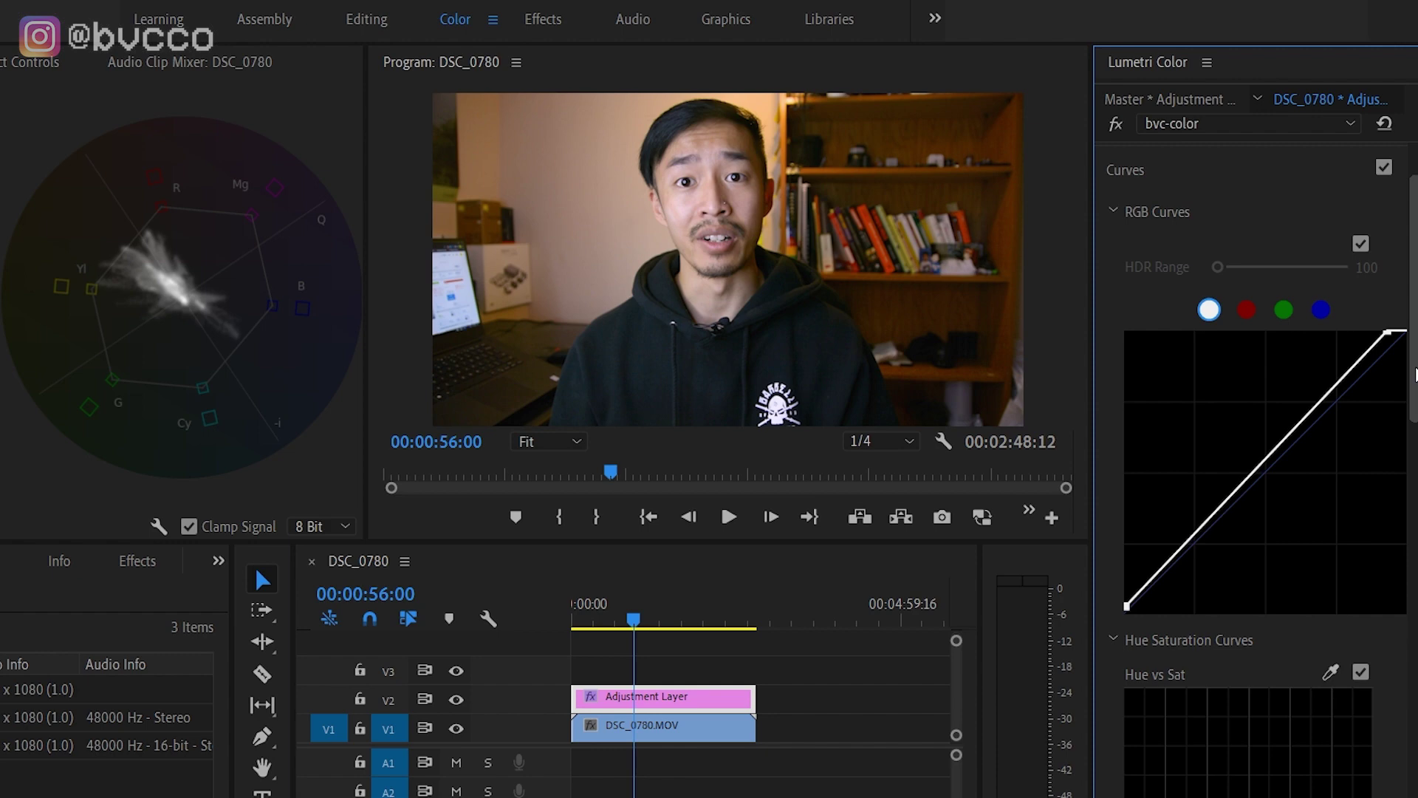
{"action": "left_click_drag", "start_coordinate": [1415, 373], "coordinate": [1414, 343]}
{"action": "left_click", "coordinate": [1154, 168]}
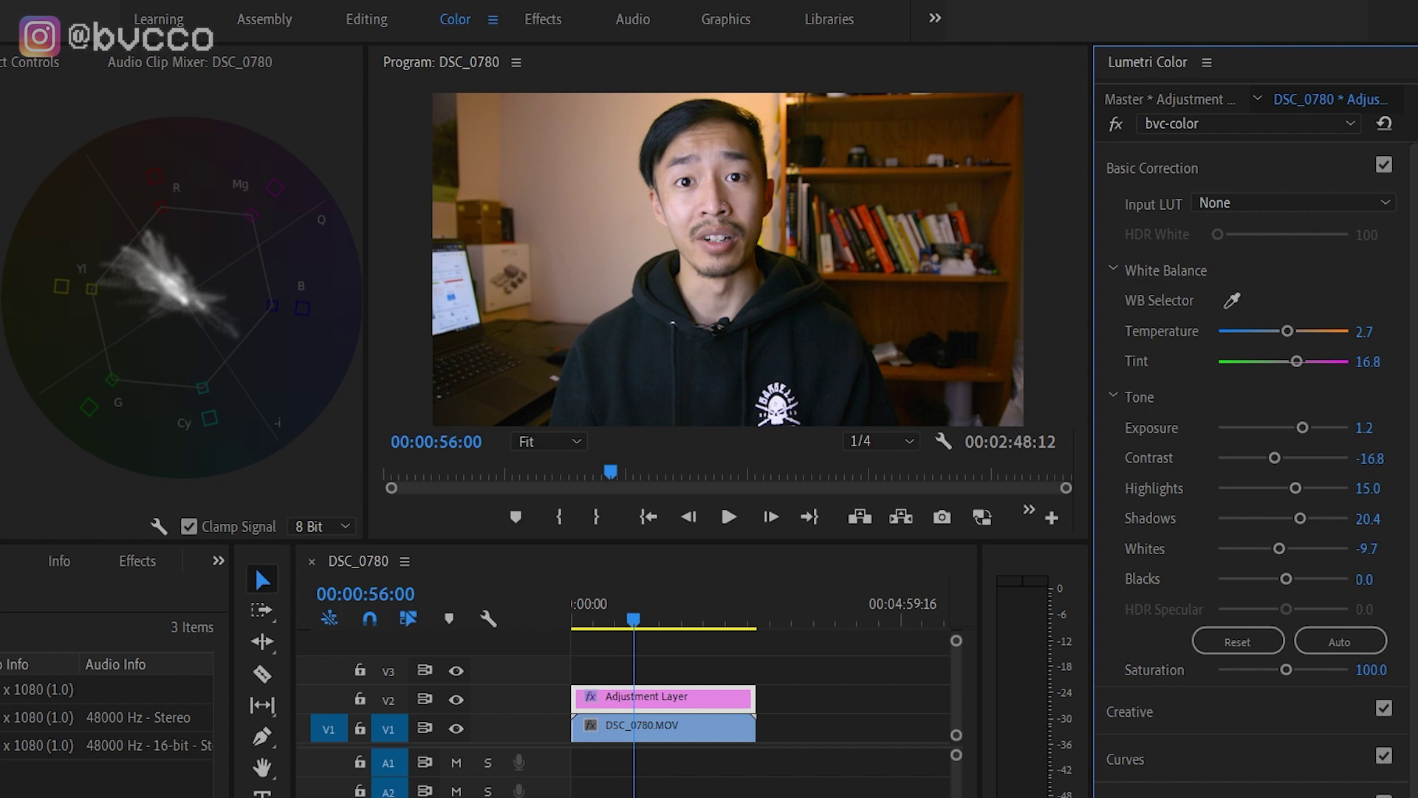
{"action": "right_click", "coordinate": [13, 402]}
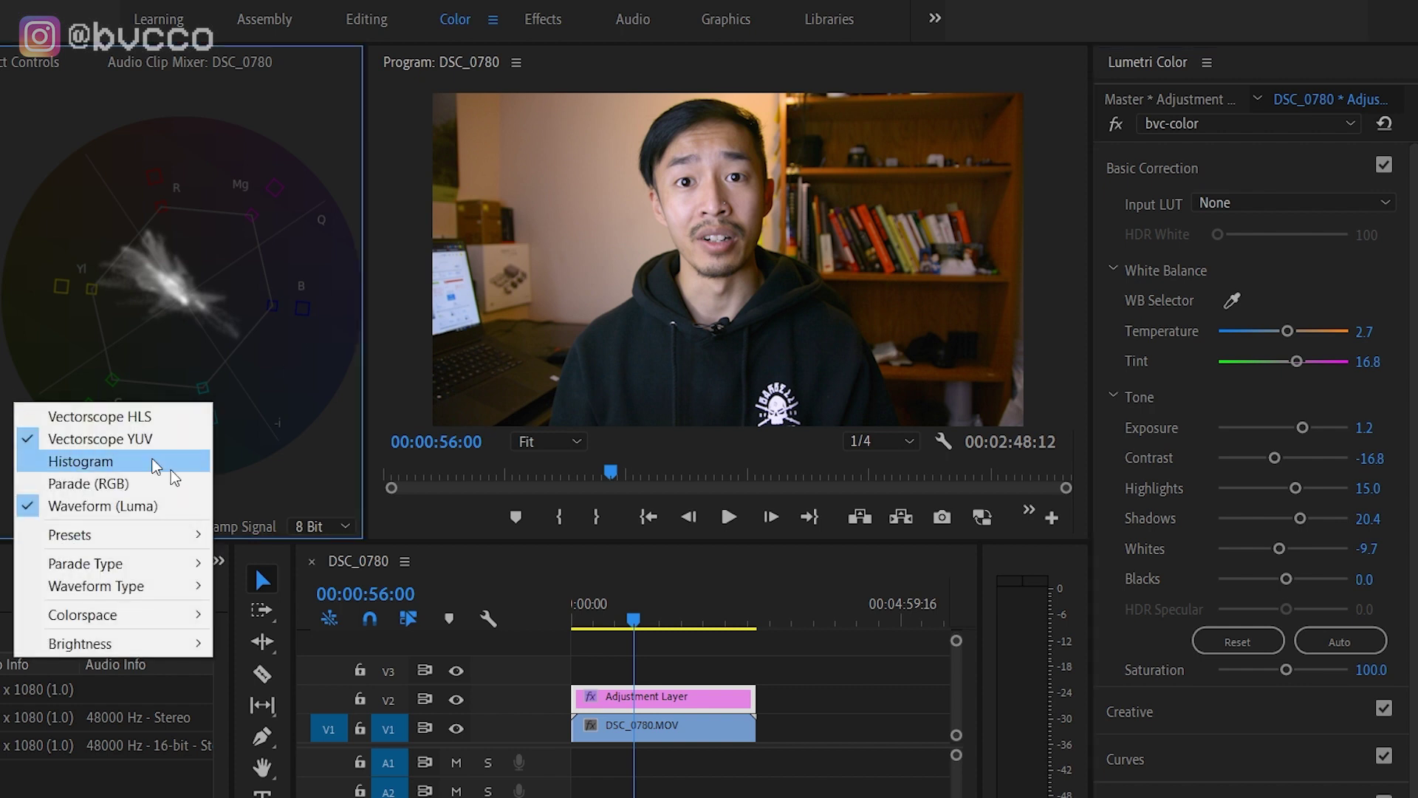
{"action": "left_click", "coordinate": [321, 497]}
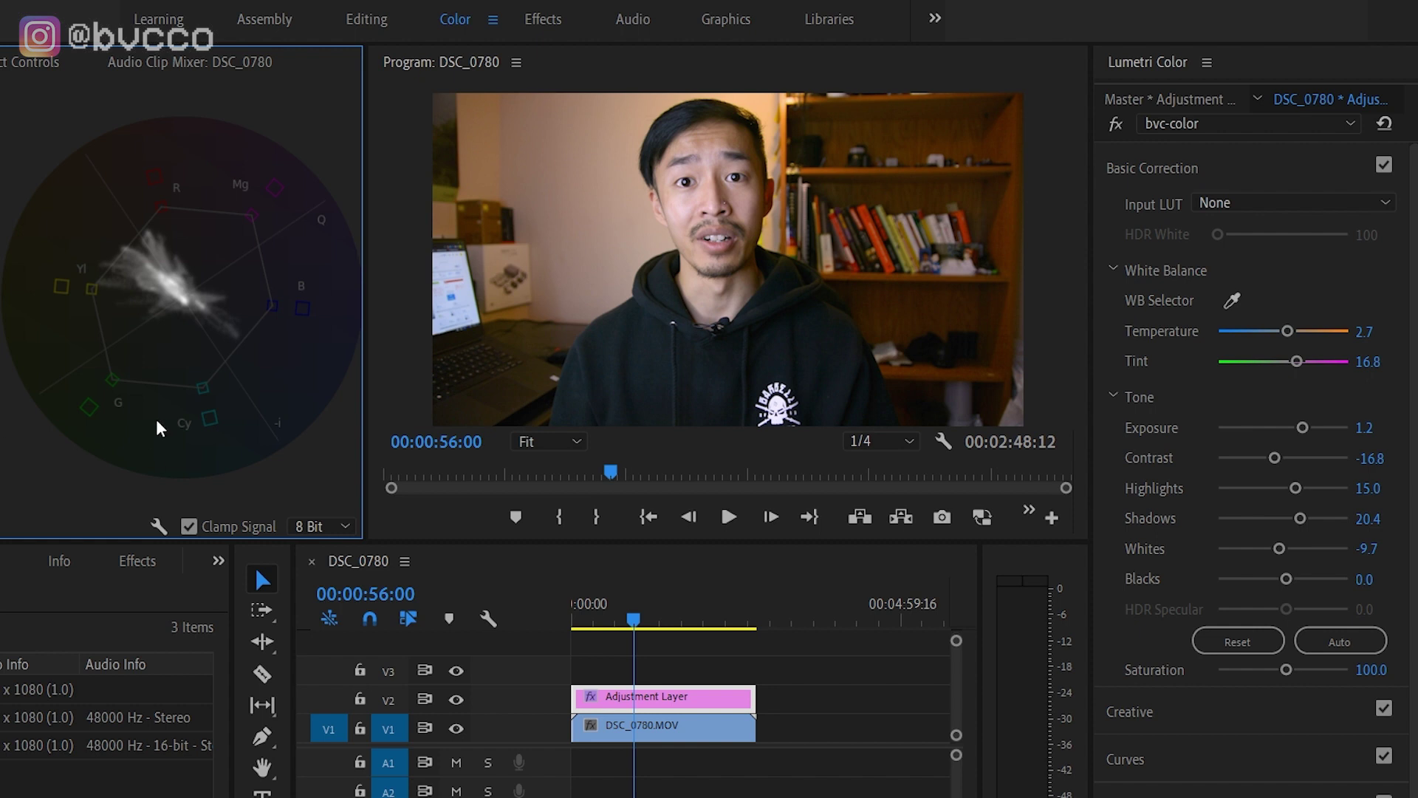
{"action": "right_click", "coordinate": [12, 384]}
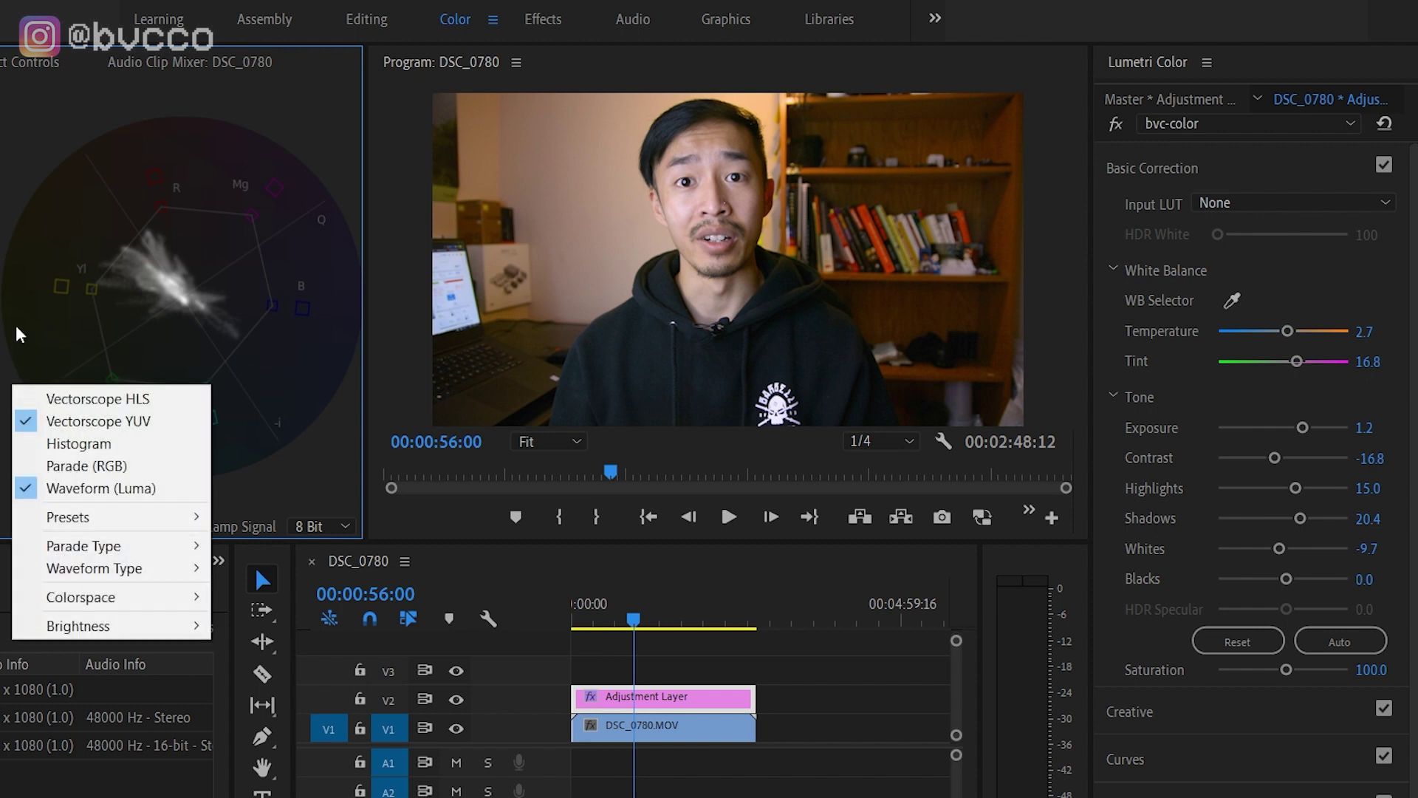
{"action": "left_click", "coordinate": [2, 136]}
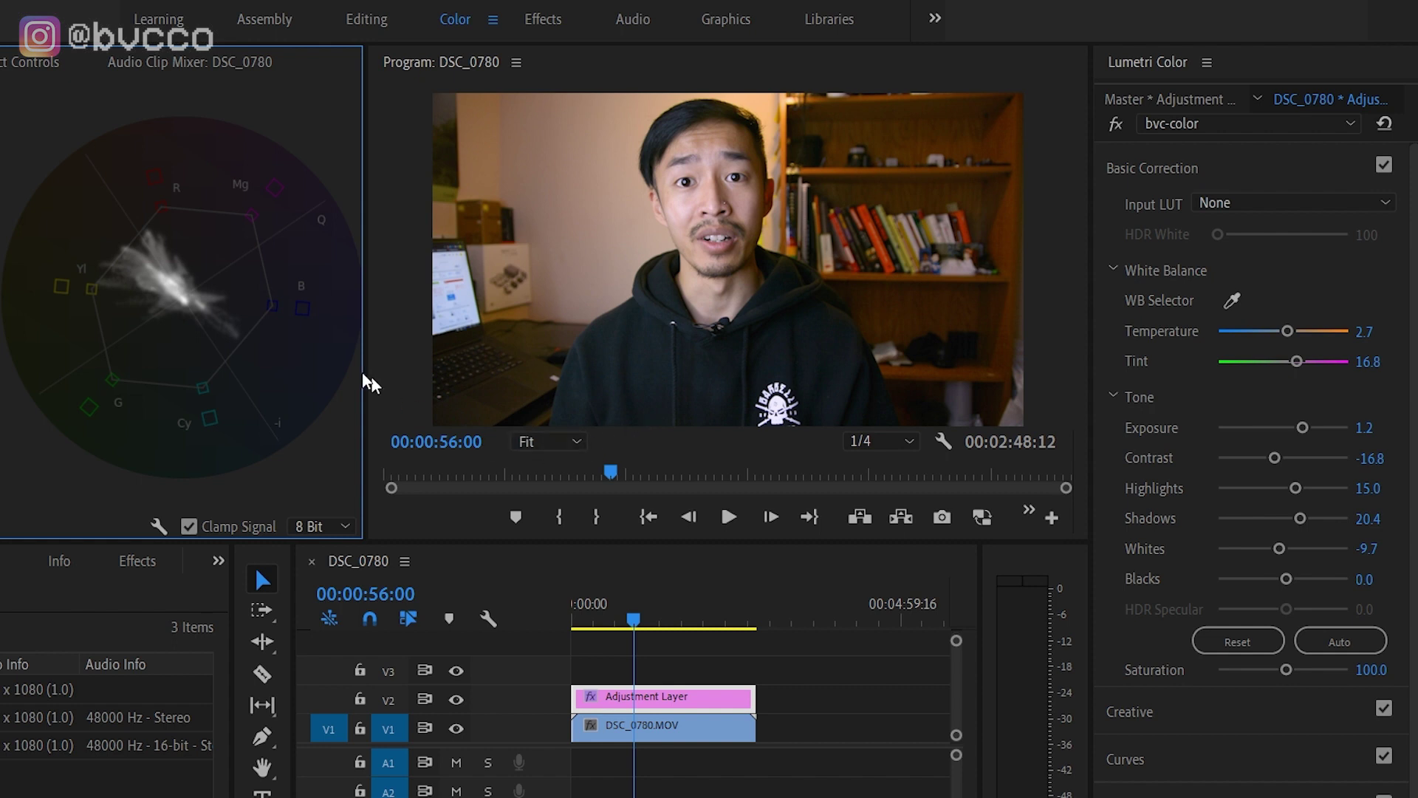
Review the adjustment layer's RGB and Hue Saturation curves, its Basic Correction values, and its Creative adjustments.
{"action": "scroll", "coordinate": [1342, 689], "scroll_direction": "down", "scroll_amount": 3}
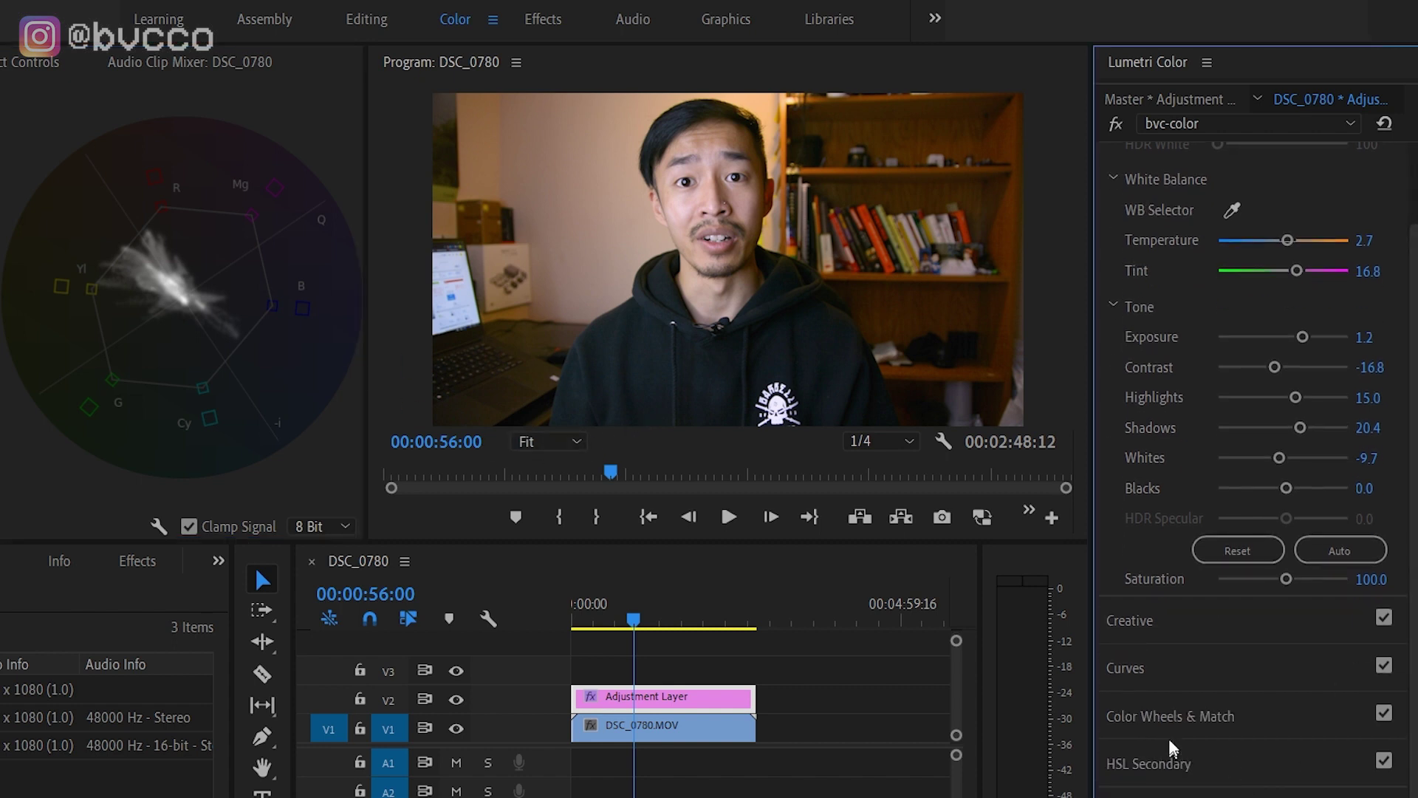
{"action": "left_click", "coordinate": [1145, 676]}
{"action": "scroll", "coordinate": [1414, 471], "scroll_direction": "down", "scroll_amount": 3}
{"action": "scroll", "coordinate": [1414, 471], "scroll_direction": "down", "scroll_amount": 8}
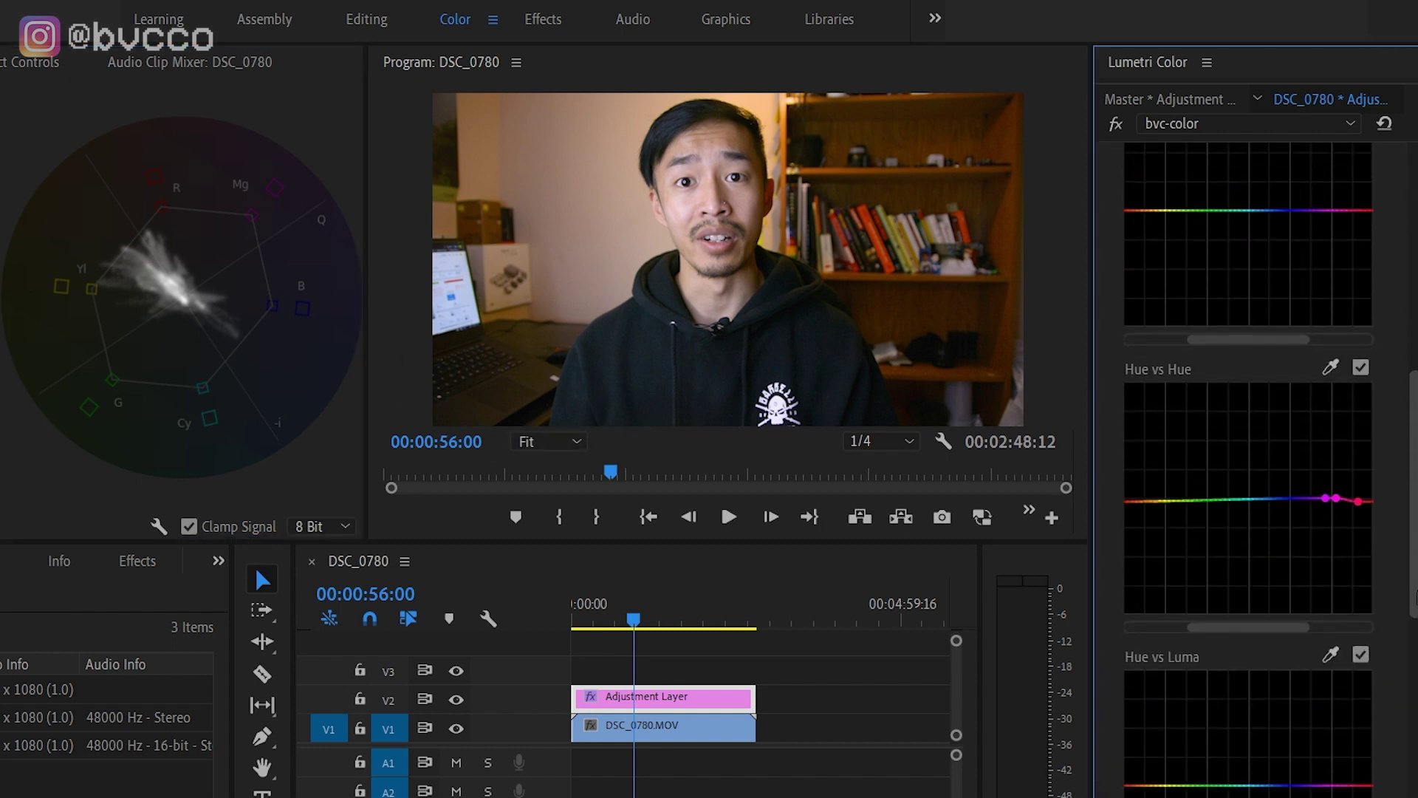
{"action": "scroll", "coordinate": [1411, 466], "scroll_direction": "up", "scroll_amount": 5}
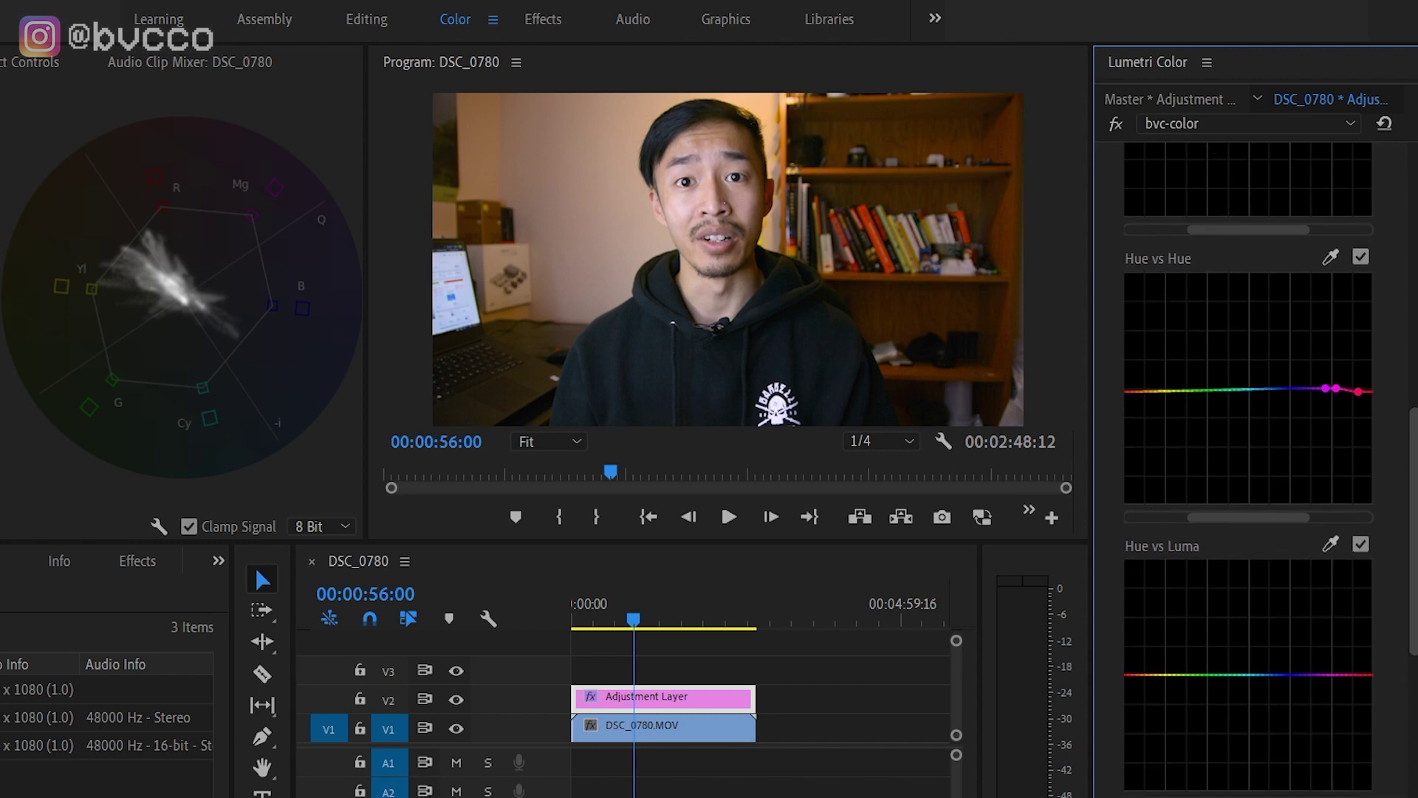
{"action": "scroll", "coordinate": [1411, 465], "scroll_direction": "down", "scroll_amount": 8}
{"action": "scroll", "coordinate": [1411, 676], "scroll_direction": "down", "scroll_amount": 2}
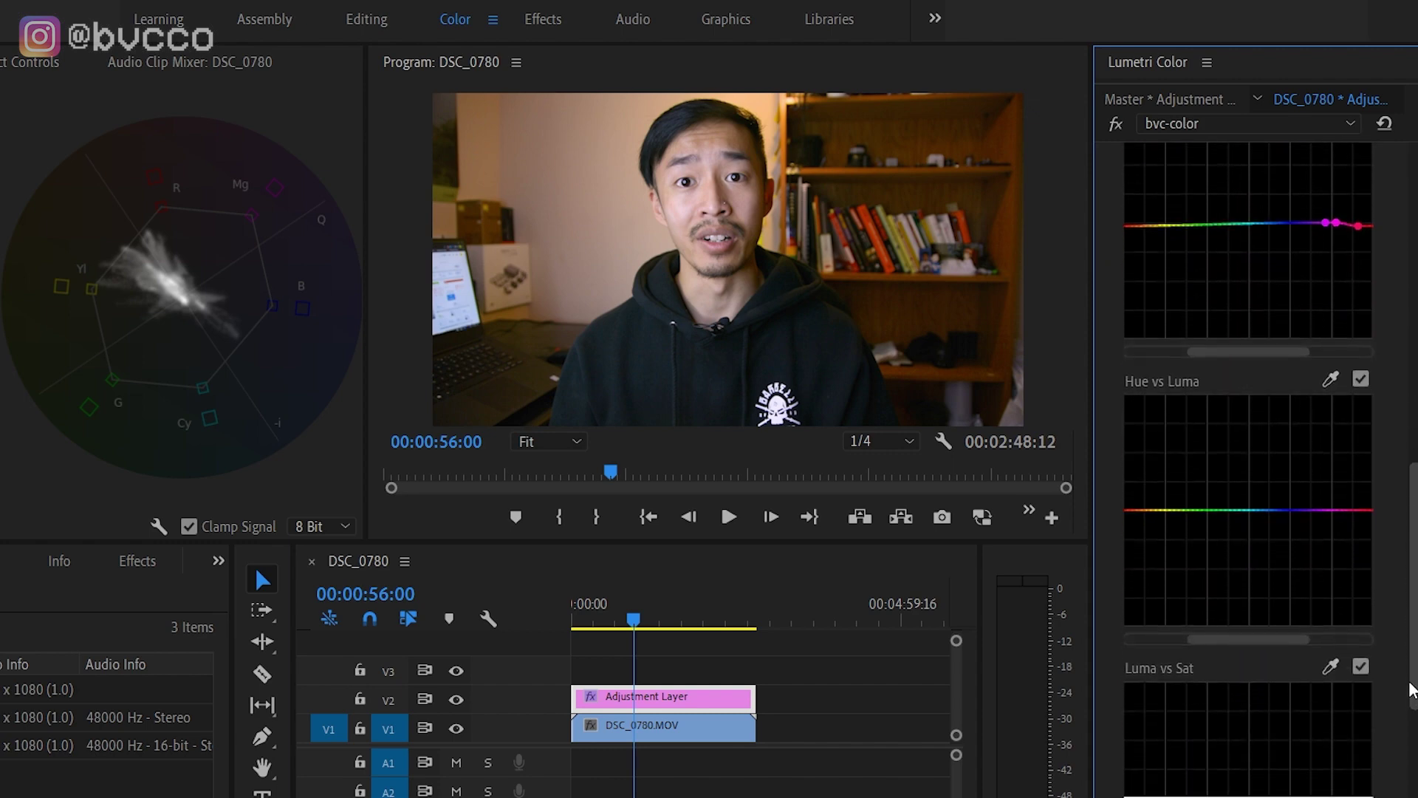
{"action": "scroll", "coordinate": [1410, 675], "scroll_direction": "up", "scroll_amount": 12}
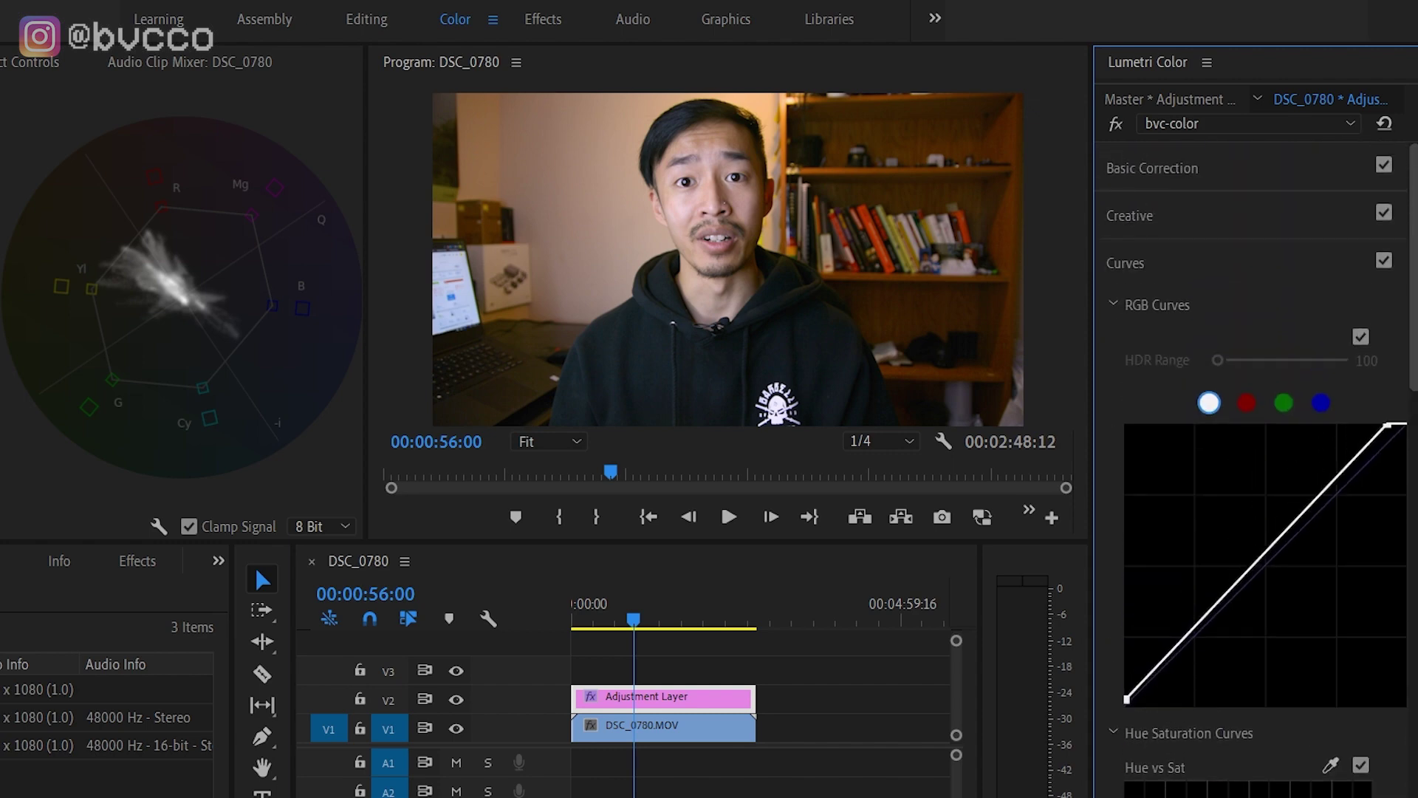
{"action": "left_click", "coordinate": [1155, 166]}
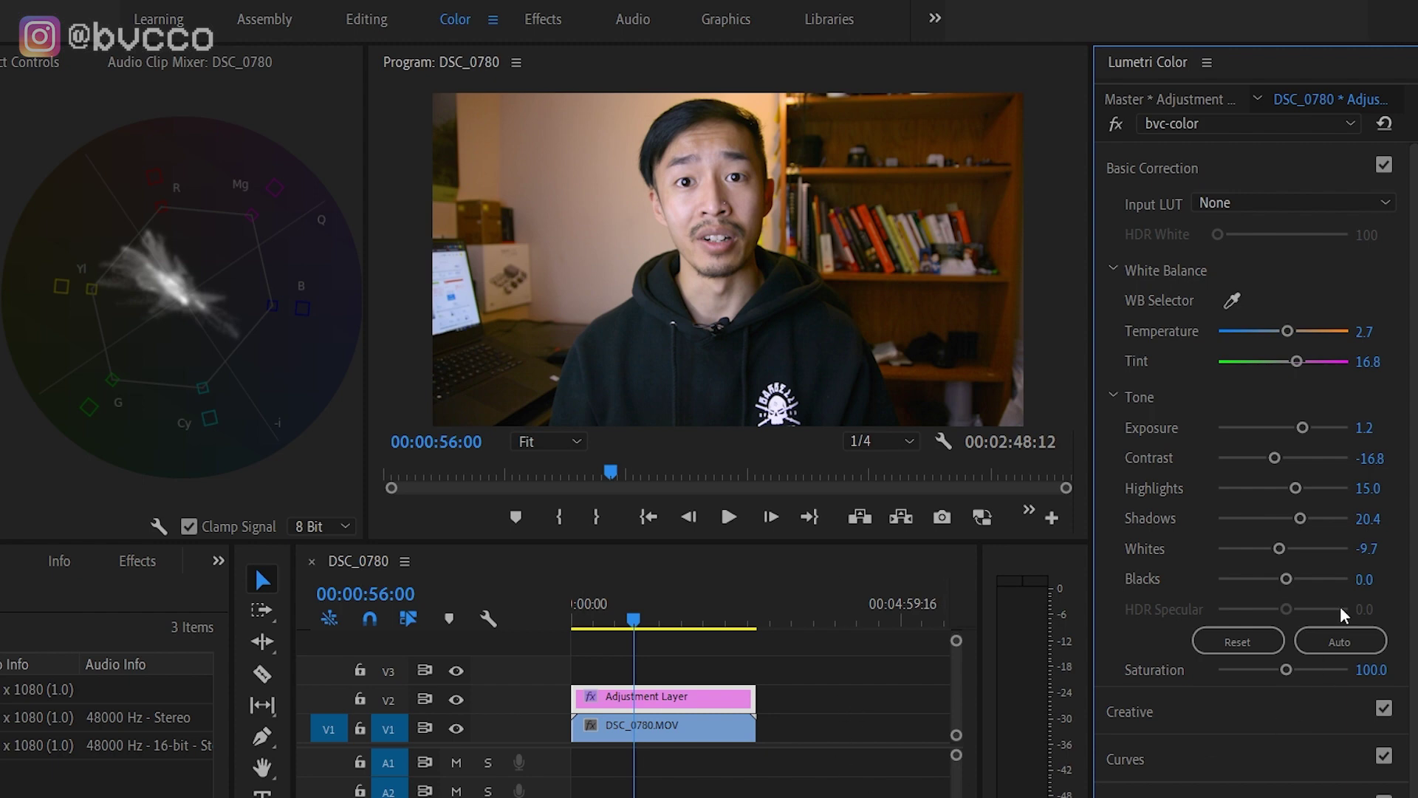
{"action": "left_click", "coordinate": [1137, 715]}
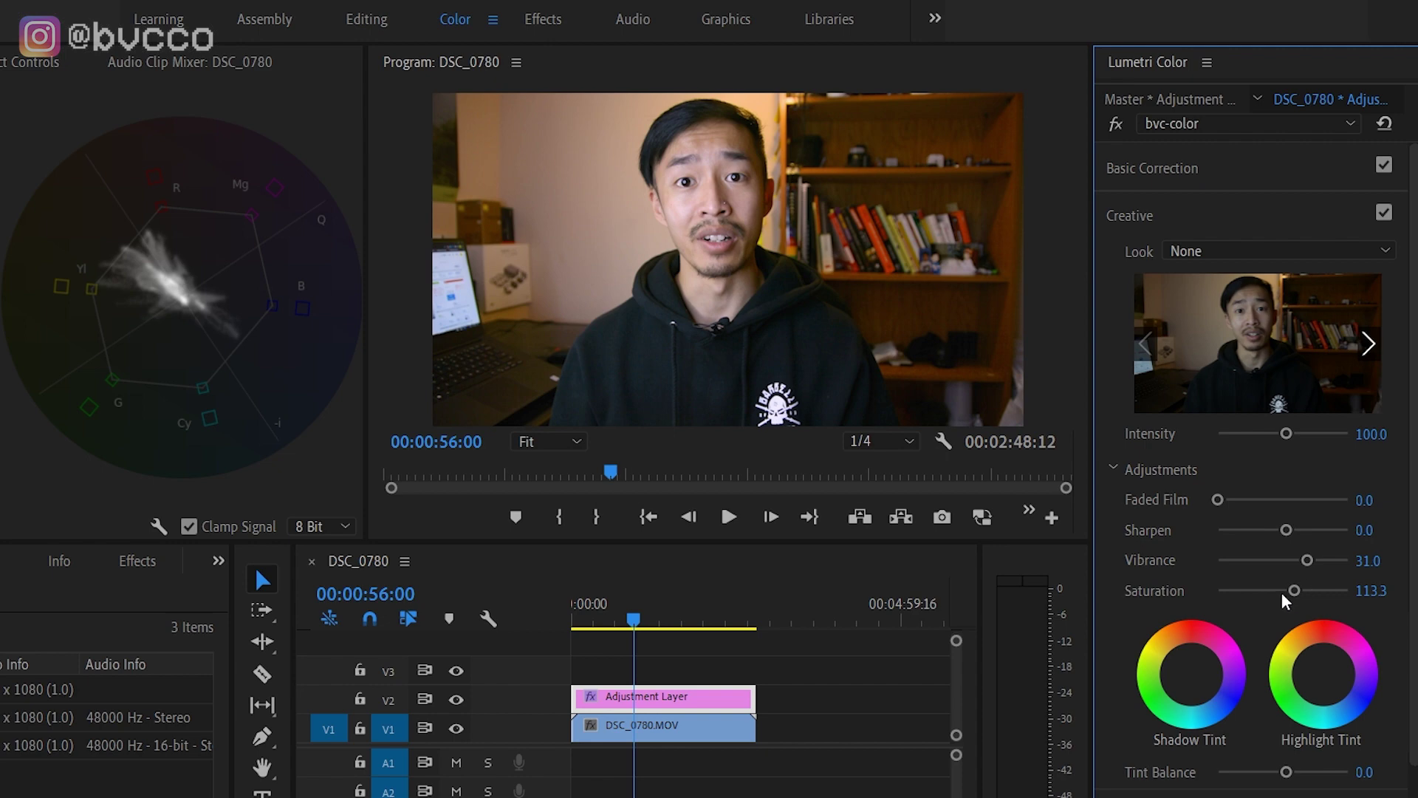
{"action": "left_click", "coordinate": [1180, 171]}
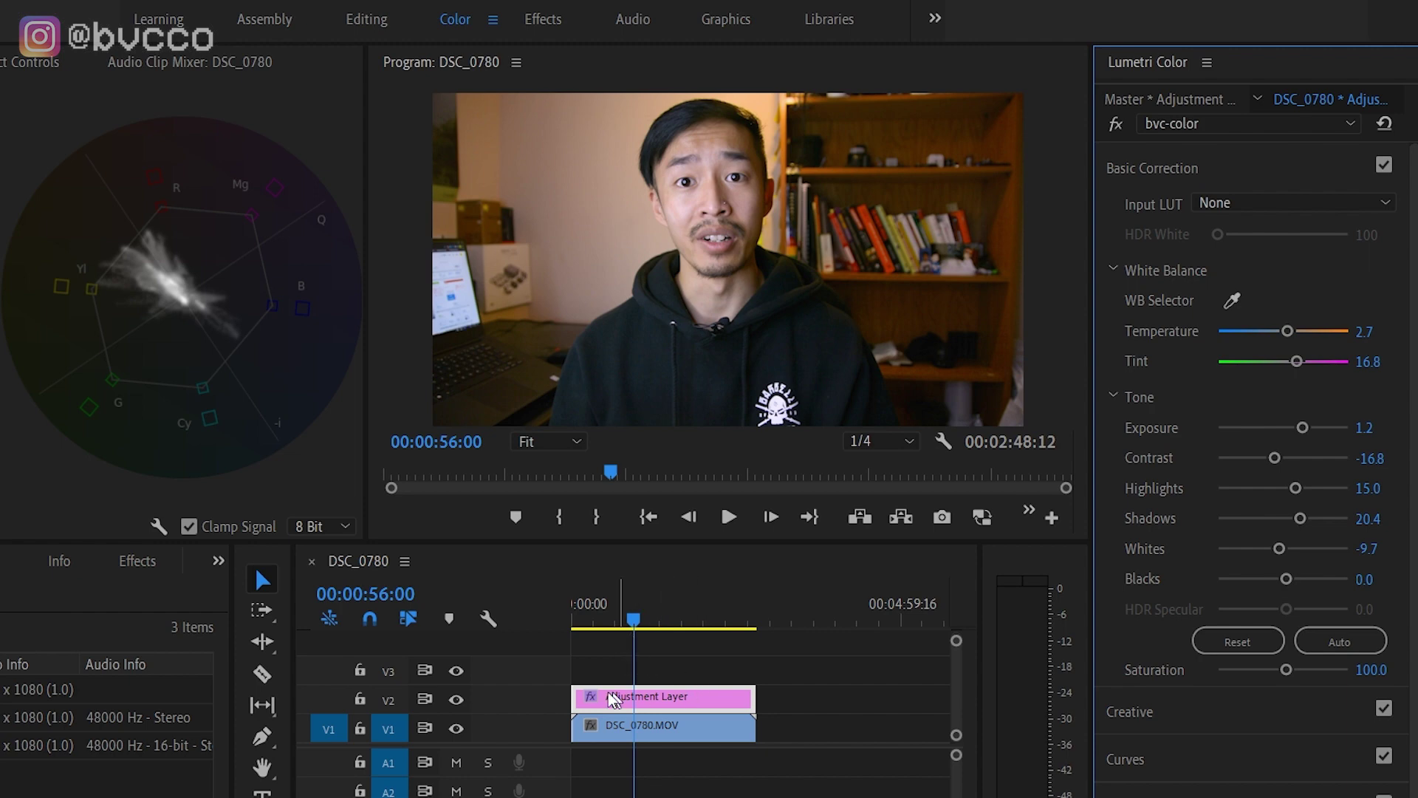
Move the playhead to 00:01:47:18 and hide video track V2 to view the footage without the adjustment layer.
{"action": "left_click", "coordinate": [651, 622]}
{"action": "left_click_drag", "start_coordinate": [658, 622], "coordinate": [690, 622]}
{"action": "left_click", "coordinate": [456, 699]}
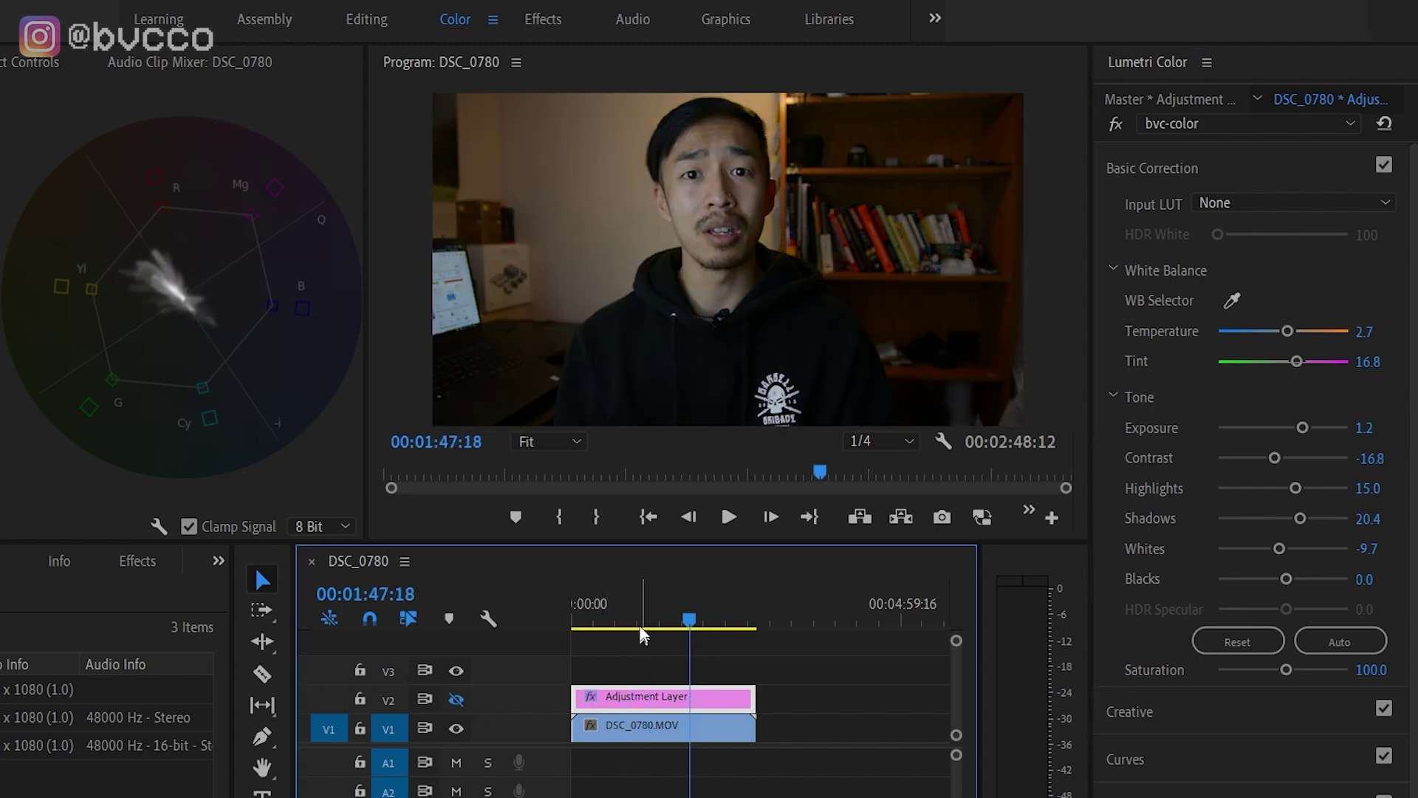
Scrub through the ungraded footage, park the playhead at 00:01:31:22, and show video track V2 again.
{"action": "left_click_drag", "start_coordinate": [594, 622], "coordinate": [733, 626]}
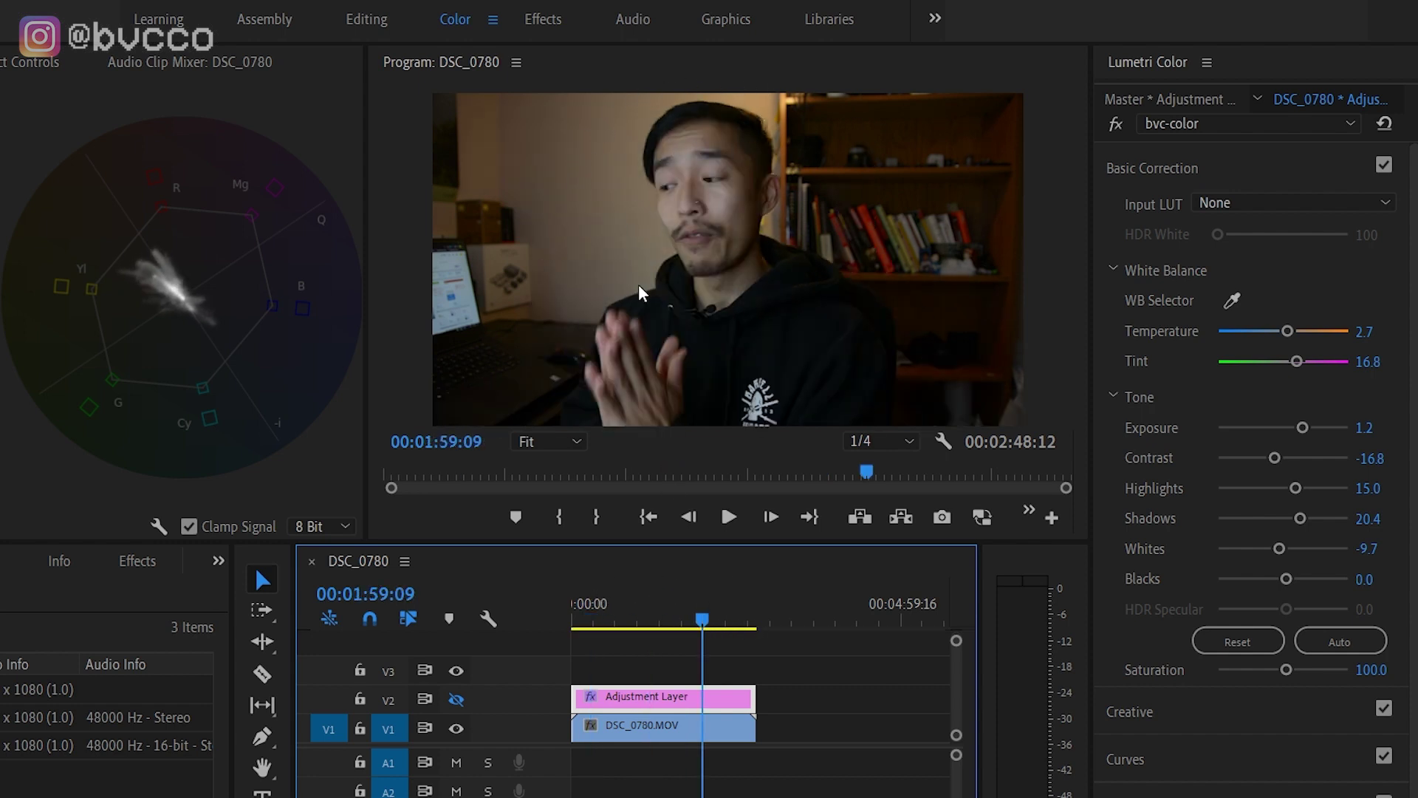
{"action": "left_click_drag", "start_coordinate": [701, 597], "coordinate": [672, 624]}
{"action": "left_click", "coordinate": [456, 699]}
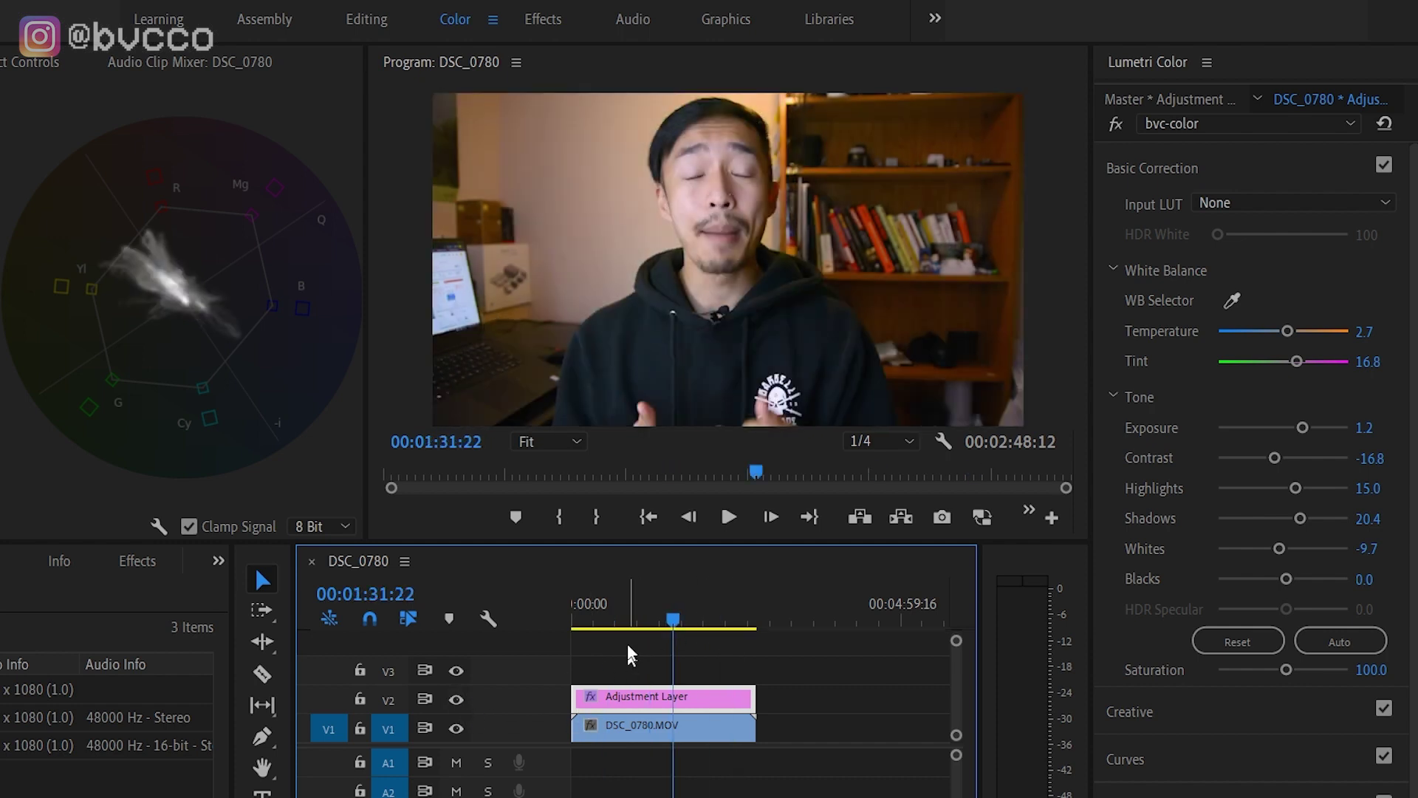
Check the graded footage at several points from its beginning to near its end, and stop the playhead at 00:01:07:15.
{"action": "mouse_move", "coordinate": [584, 620]}
{"action": "left_mouse_down"}
{"action": "mouse_move", "coordinate": [672, 600]}
{"action": "mouse_move", "coordinate": [738, 613]}
{"action": "mouse_move", "coordinate": [618, 620]}
{"action": "mouse_move", "coordinate": [745, 620]}
{"action": "mouse_move", "coordinate": [616, 604]}
{"action": "mouse_move", "coordinate": [577, 620]}
{"action": "left_mouse_up"}
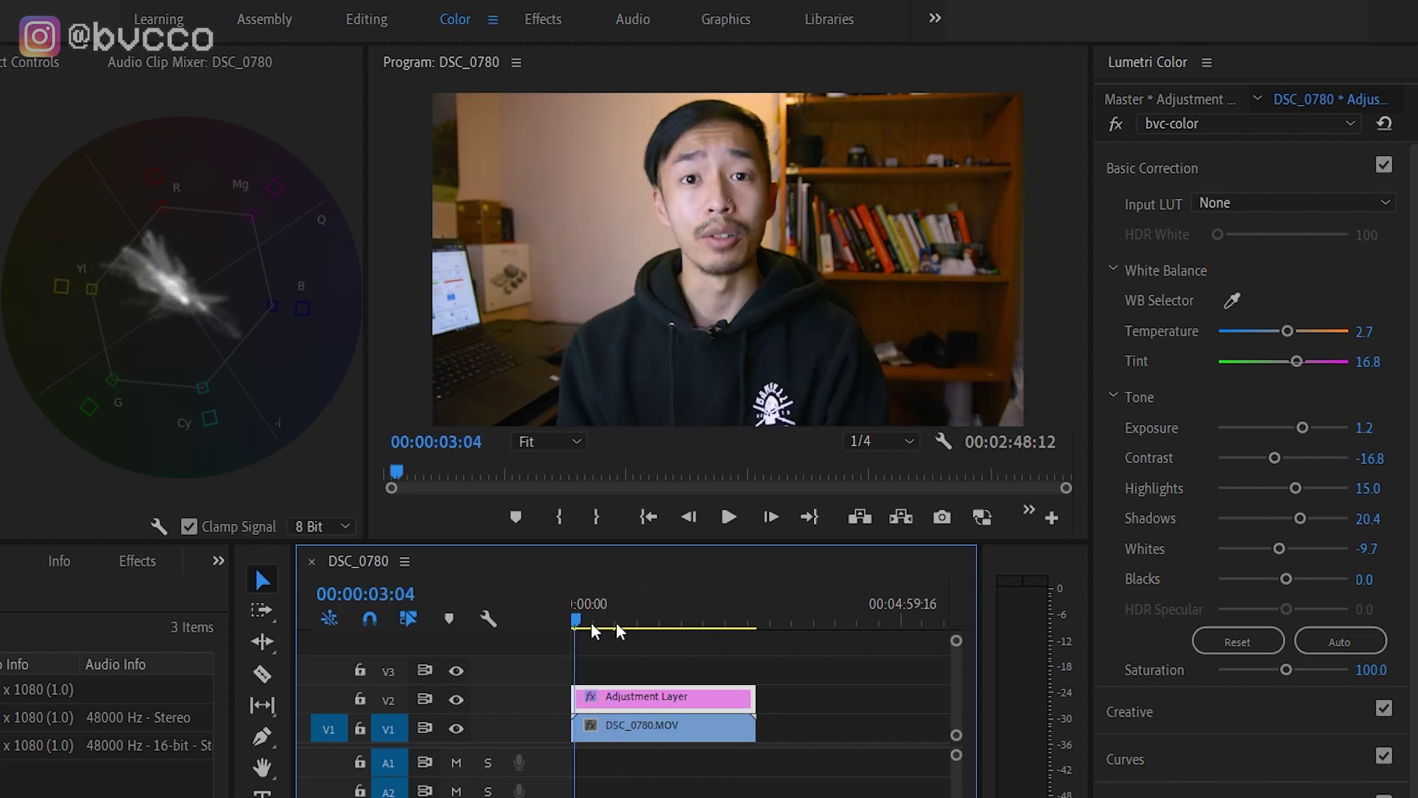
{"action": "left_click", "coordinate": [708, 616]}
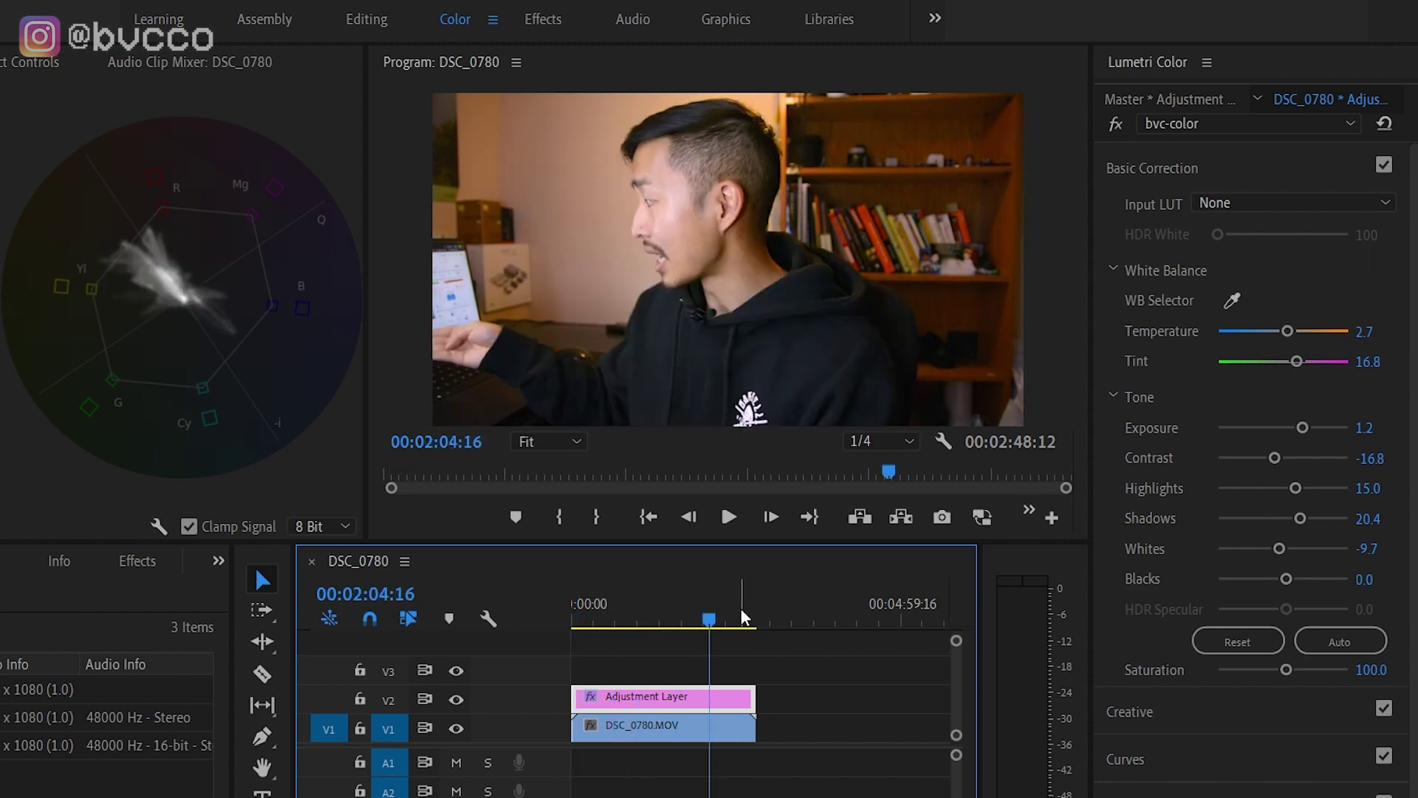
{"action": "left_click", "coordinate": [737, 616]}
{"action": "left_click", "coordinate": [620, 619]}
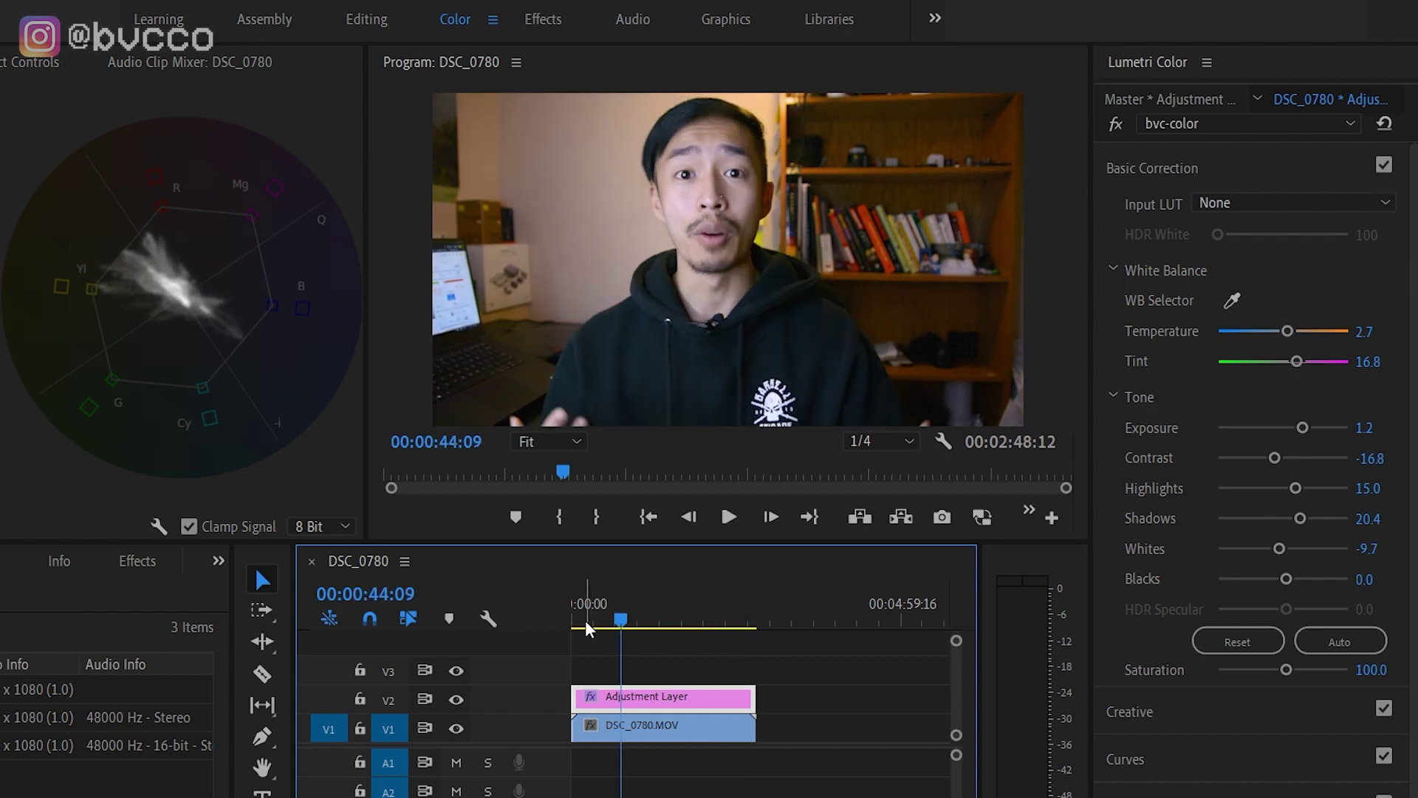
{"action": "left_click", "coordinate": [585, 619]}
{"action": "left_click", "coordinate": [644, 620]}
{"action": "left_click", "coordinate": [643, 621]}
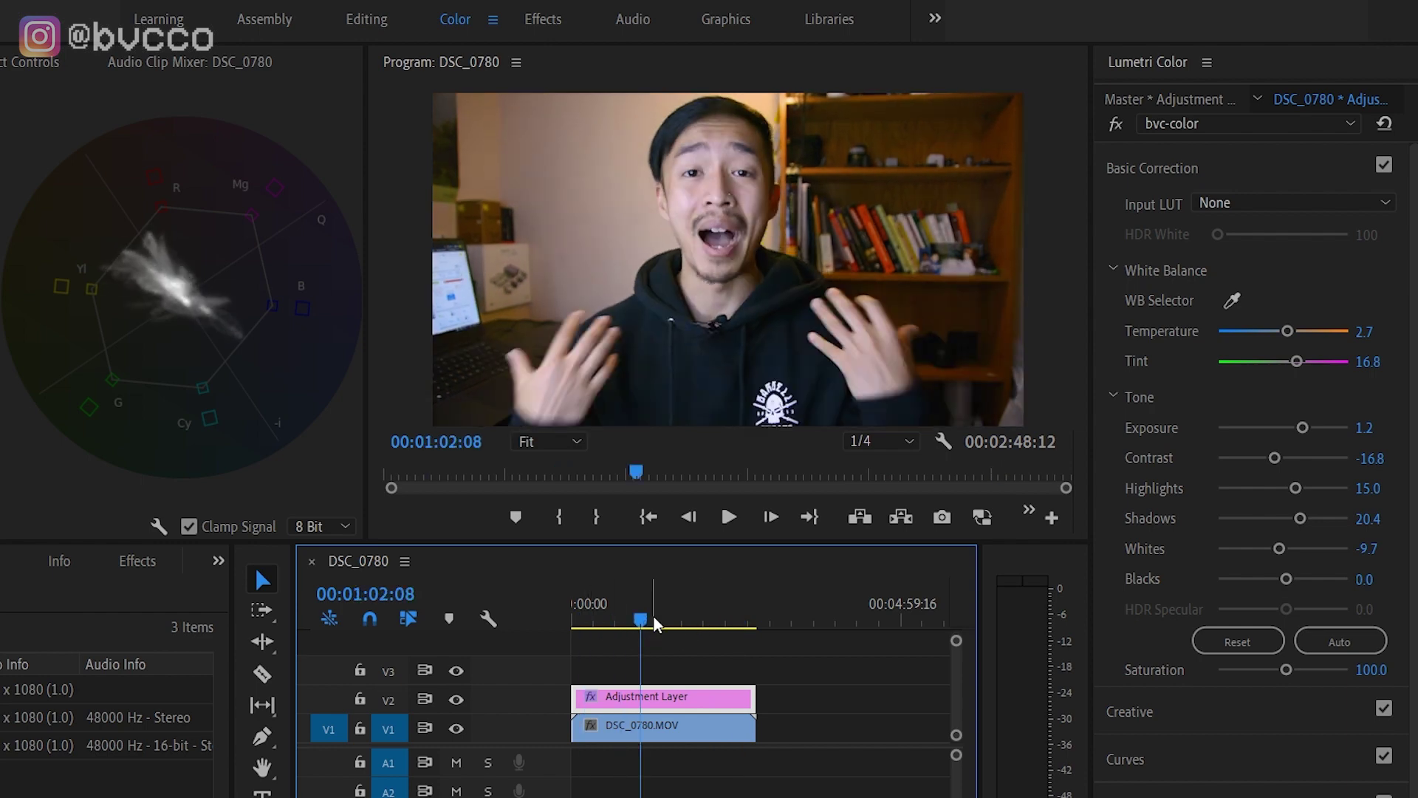
{"action": "left_click", "coordinate": [681, 619]}
{"action": "left_click", "coordinate": [709, 618]}
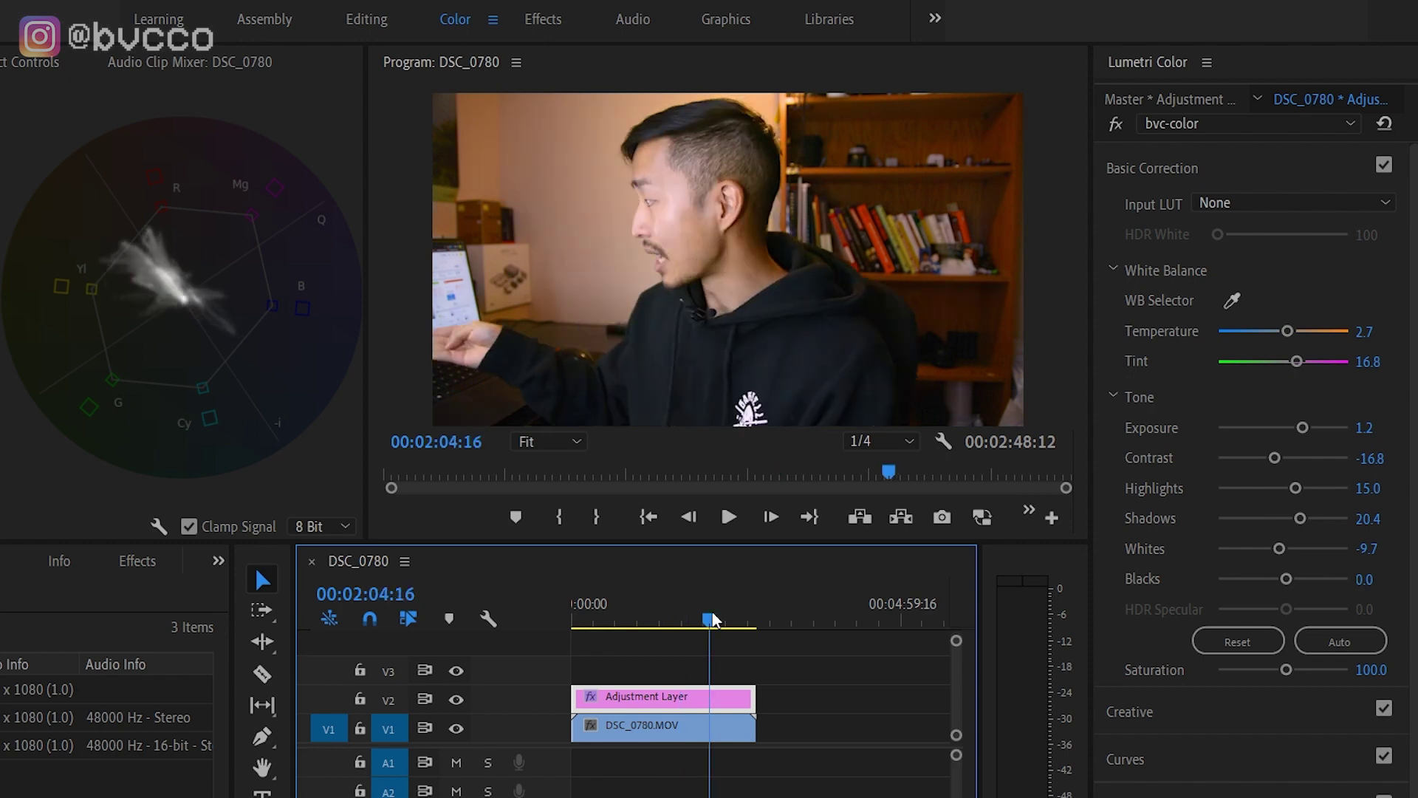
{"action": "left_click", "coordinate": [649, 598]}
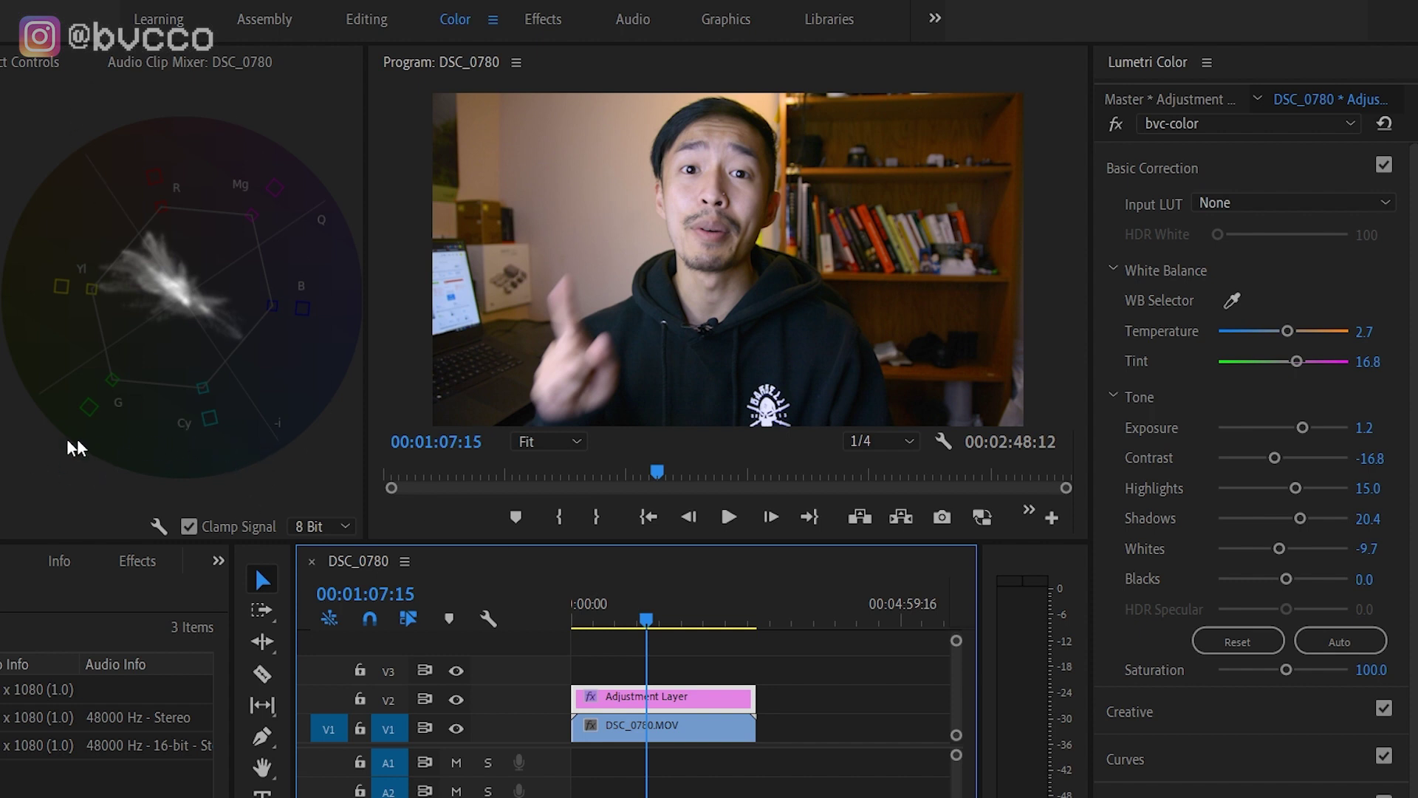
Sample the face's skin tone for the adjustment layer's Hue vs Hue curve and raise the curve slightly at an orange point.
{"action": "left_click", "coordinate": [1121, 760]}
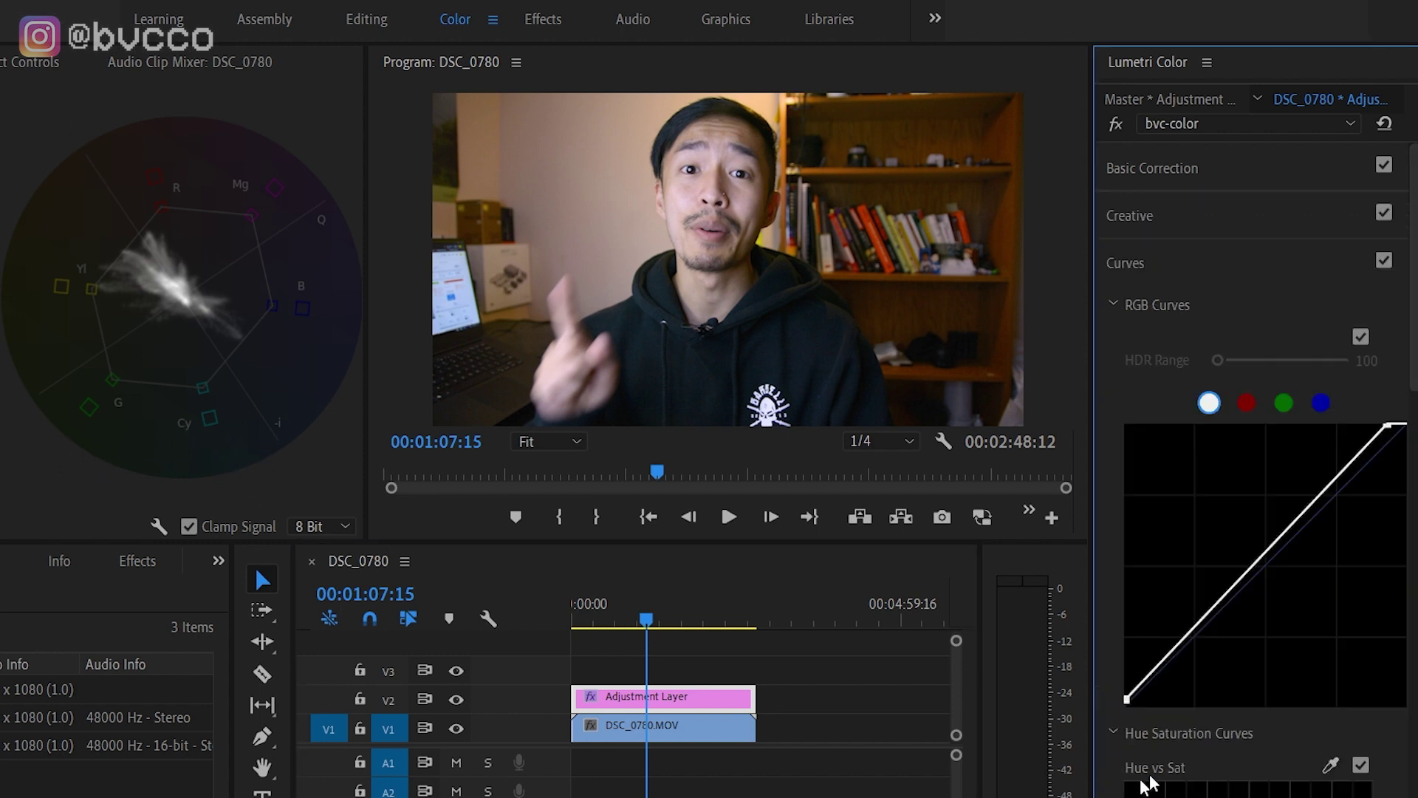
{"action": "scroll", "coordinate": [1405, 313], "scroll_direction": "down", "scroll_amount": 8}
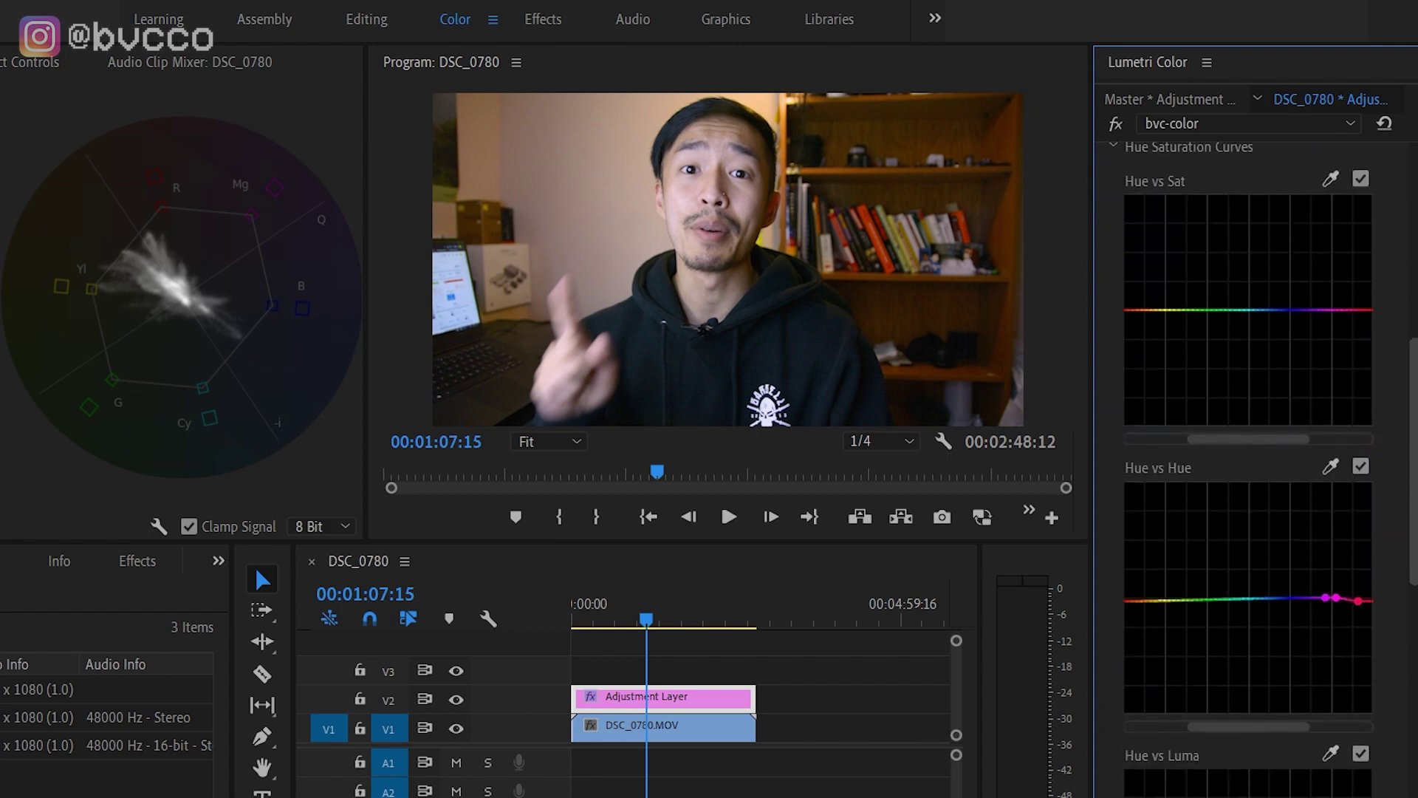
{"action": "mouse_move", "coordinate": [1413, 510]}
{"action": "left_mouse_down"}
{"action": "mouse_move", "coordinate": [1414, 549]}
{"action": "mouse_move", "coordinate": [1414, 515]}
{"action": "left_mouse_up"}
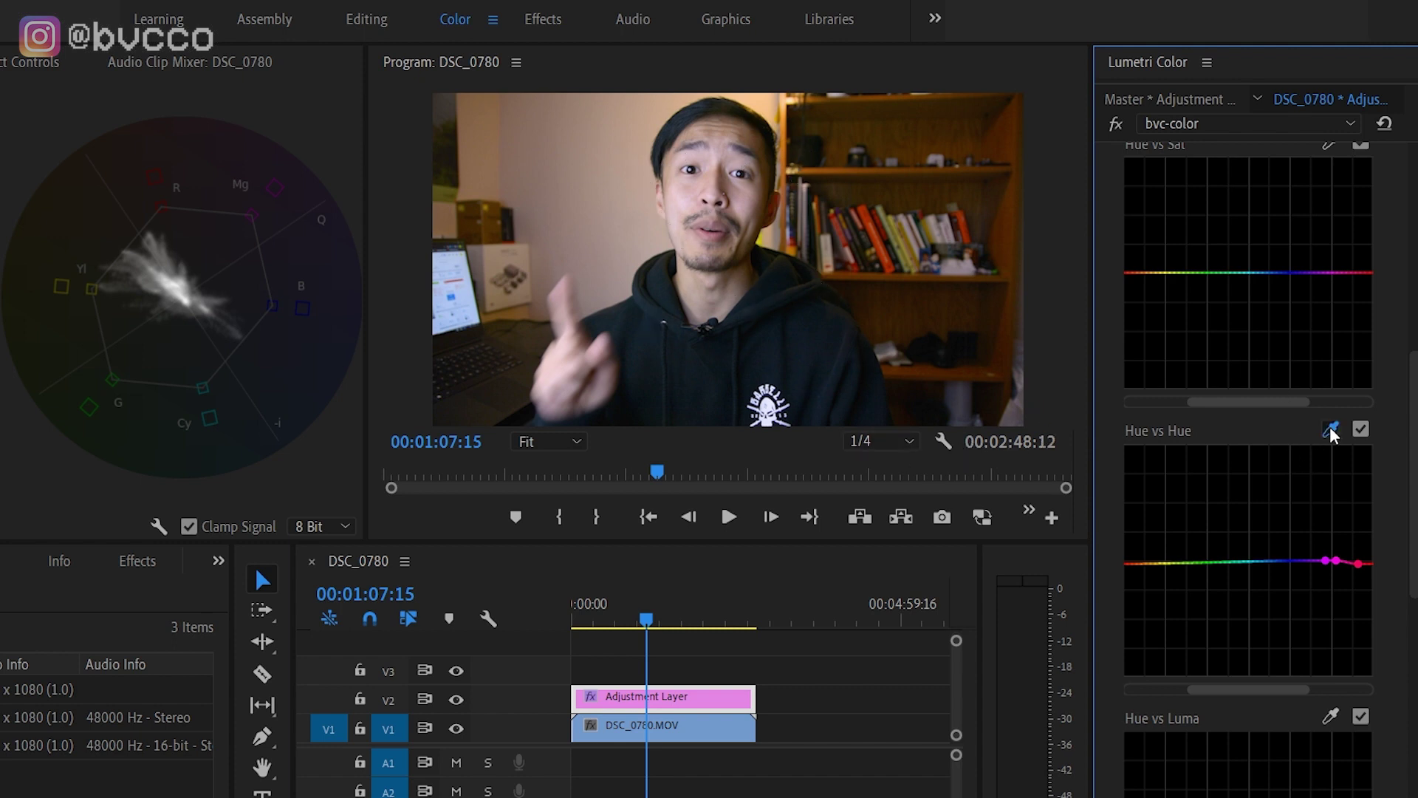
{"action": "left_click", "coordinate": [683, 206]}
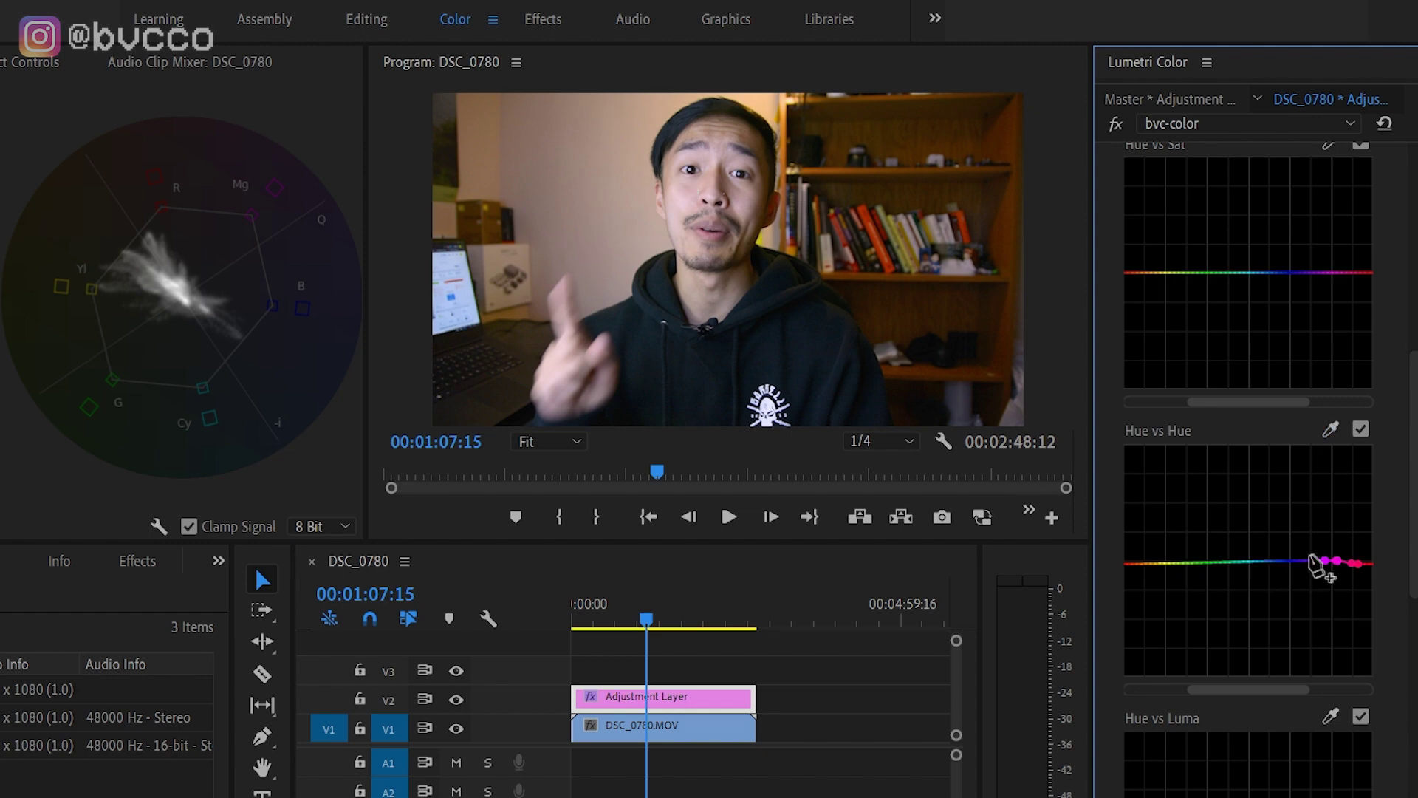
{"action": "left_click_drag", "start_coordinate": [1316, 566], "coordinate": [1149, 565]}
Raise the Hue vs Sat curve slightly at a yellow point, and reshape the Hue vs Hue curve with green, cyan, blue and magenta points.
{"action": "scroll", "coordinate": [1411, 502], "scroll_direction": "up", "scroll_amount": 3}
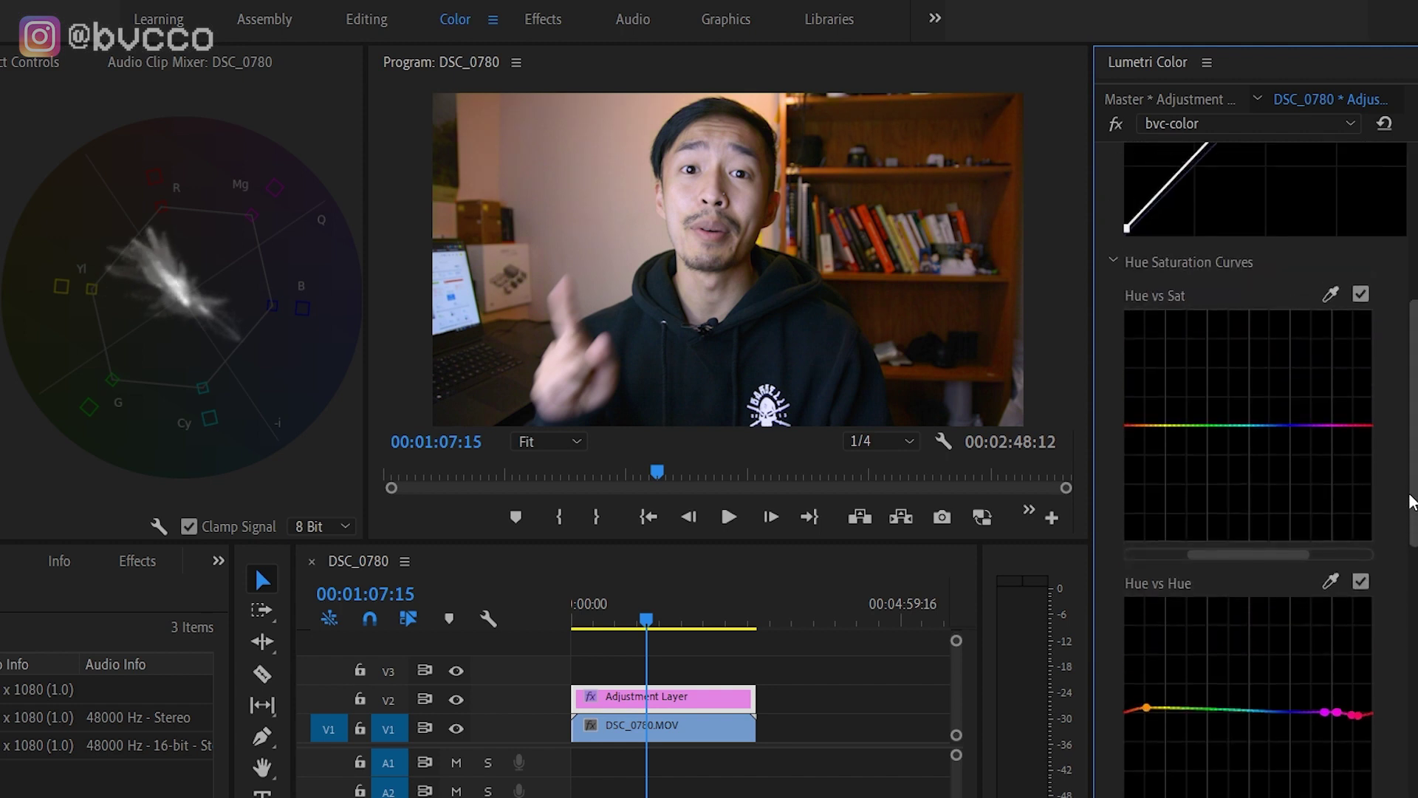
{"action": "mouse_move", "coordinate": [1169, 425]}
{"action": "left_mouse_down"}
{"action": "mouse_move", "coordinate": [1168, 462]}
{"action": "mouse_move", "coordinate": [1165, 411]}
{"action": "mouse_move", "coordinate": [1166, 476]}
{"action": "mouse_move", "coordinate": [1165, 392]}
{"action": "mouse_move", "coordinate": [1163, 411]}
{"action": "left_mouse_up"}
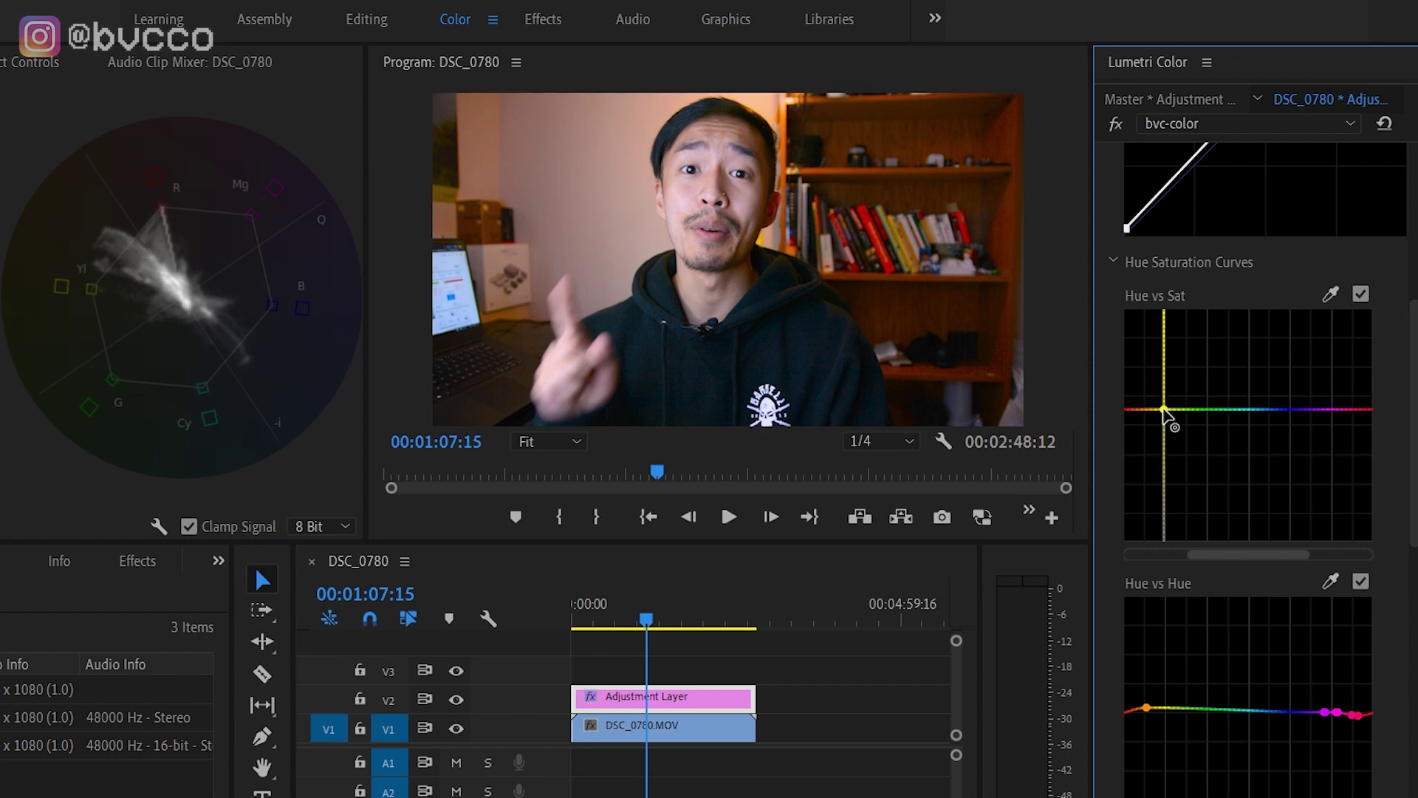
{"action": "scroll", "coordinate": [1189, 580], "scroll_direction": "down", "scroll_amount": 3}
{"action": "left_click", "coordinate": [1200, 541]}
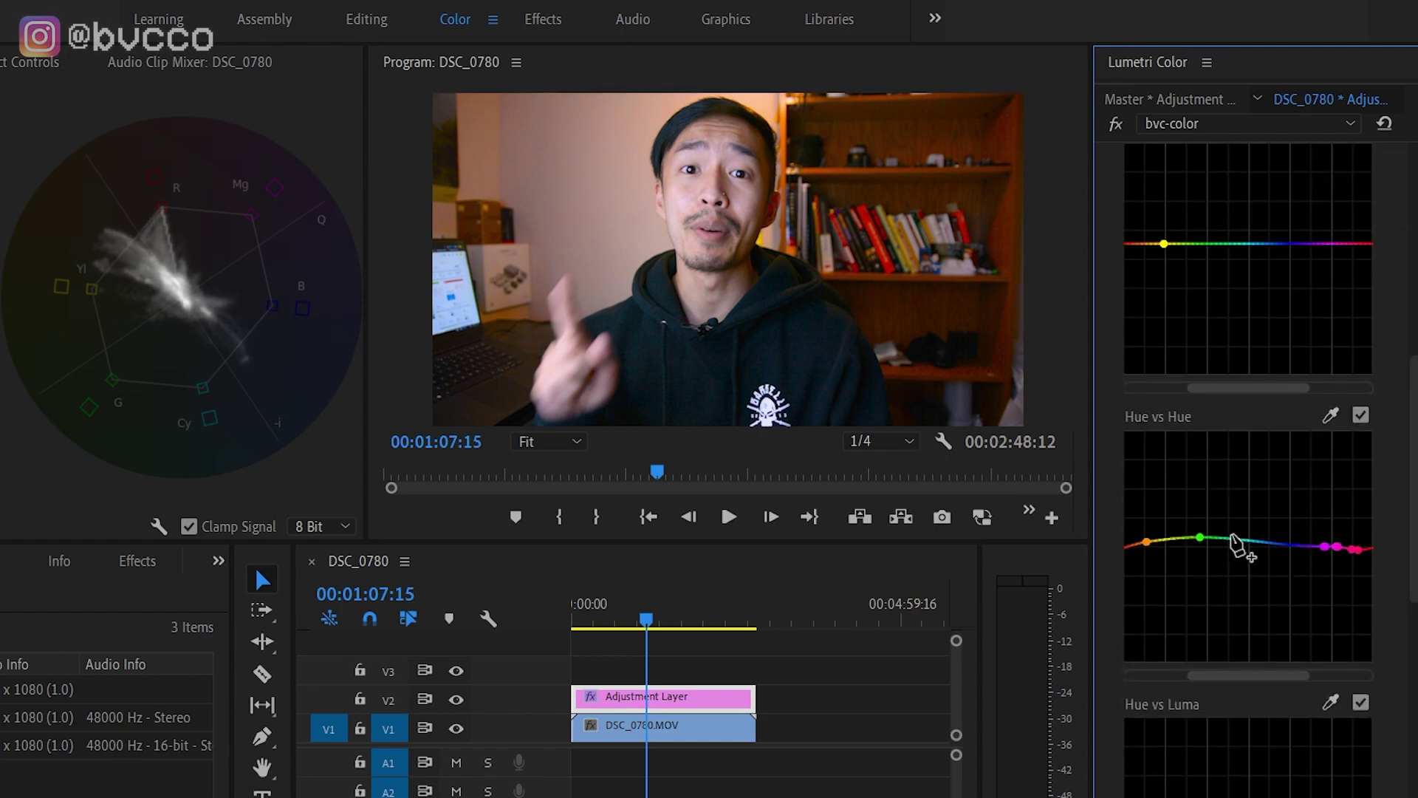
{"action": "left_click_drag", "start_coordinate": [1231, 543], "coordinate": [1356, 550]}
Hide and show video track V2 to compare the footage without and with the grade, and return to the Basic Correction settings.
{"action": "left_click", "coordinate": [456, 698]}
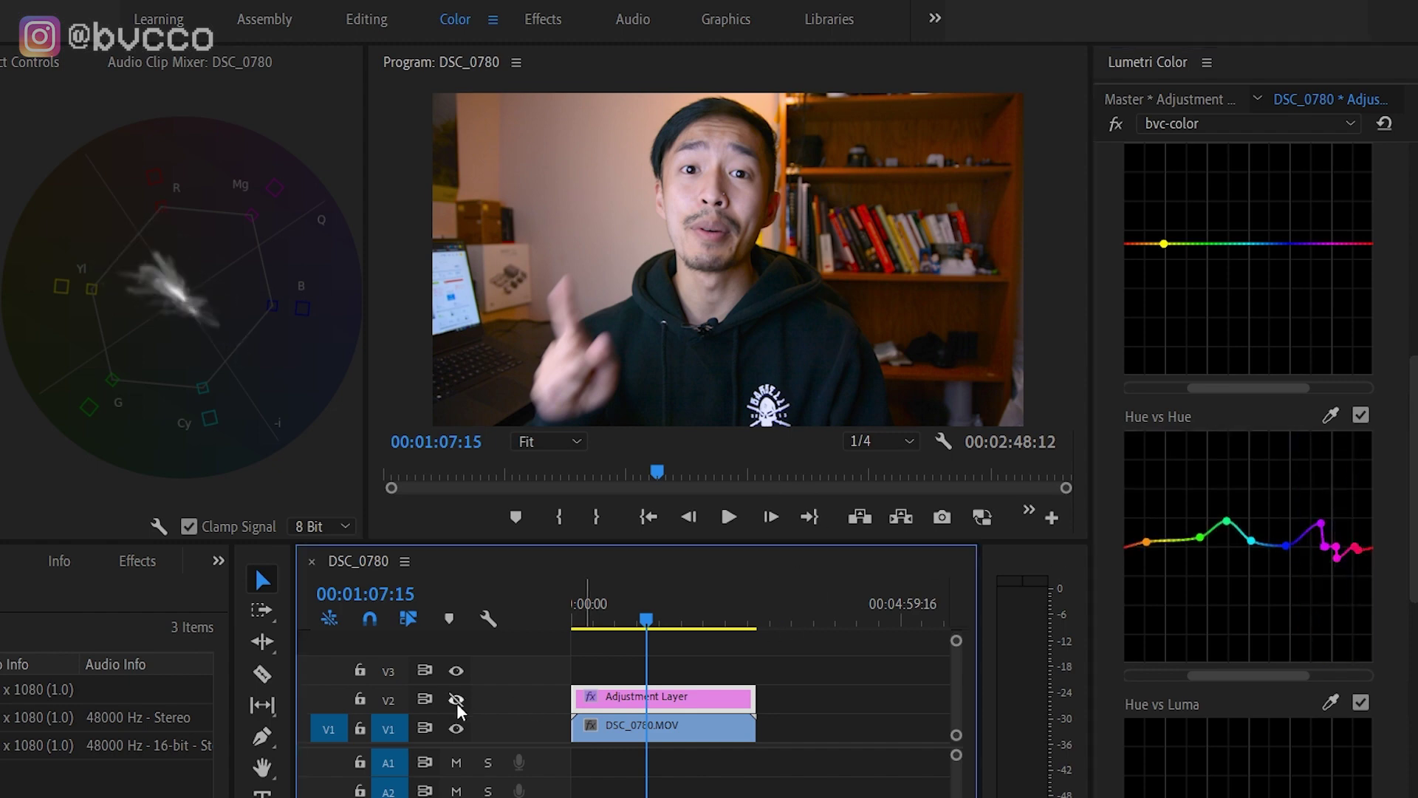
{"action": "left_click", "coordinate": [457, 699]}
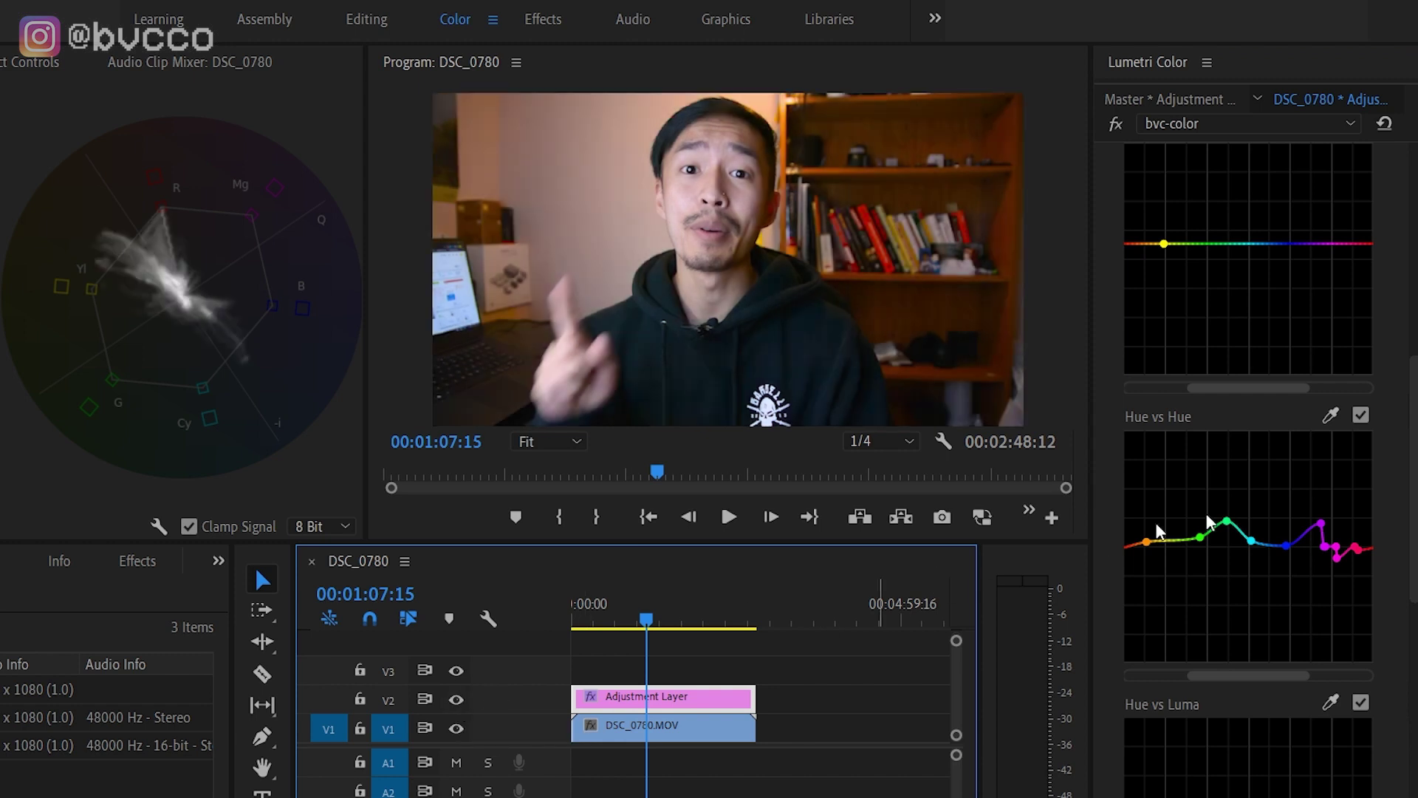
{"action": "left_click_drag", "start_coordinate": [1414, 539], "coordinate": [1413, 329]}
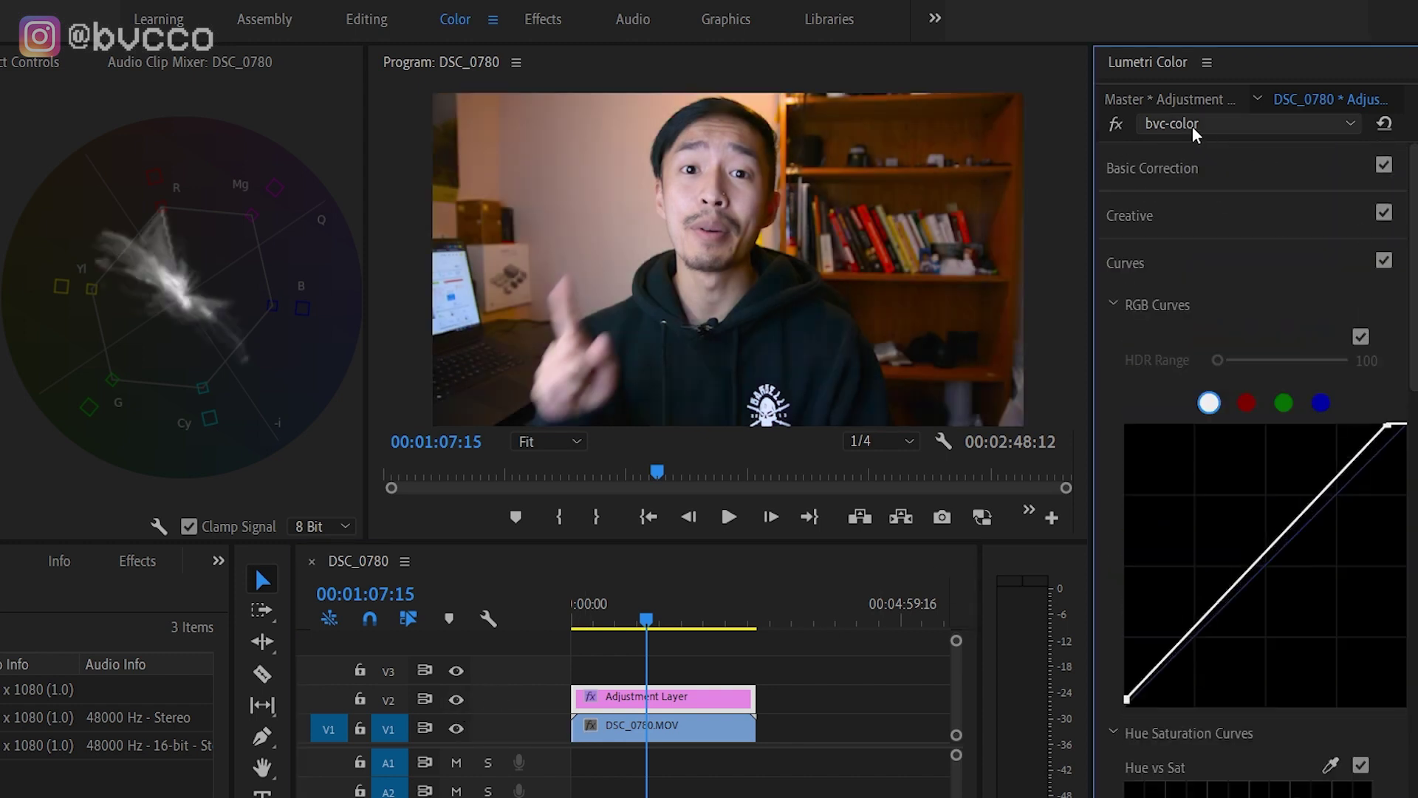
{"action": "left_click", "coordinate": [1132, 167]}
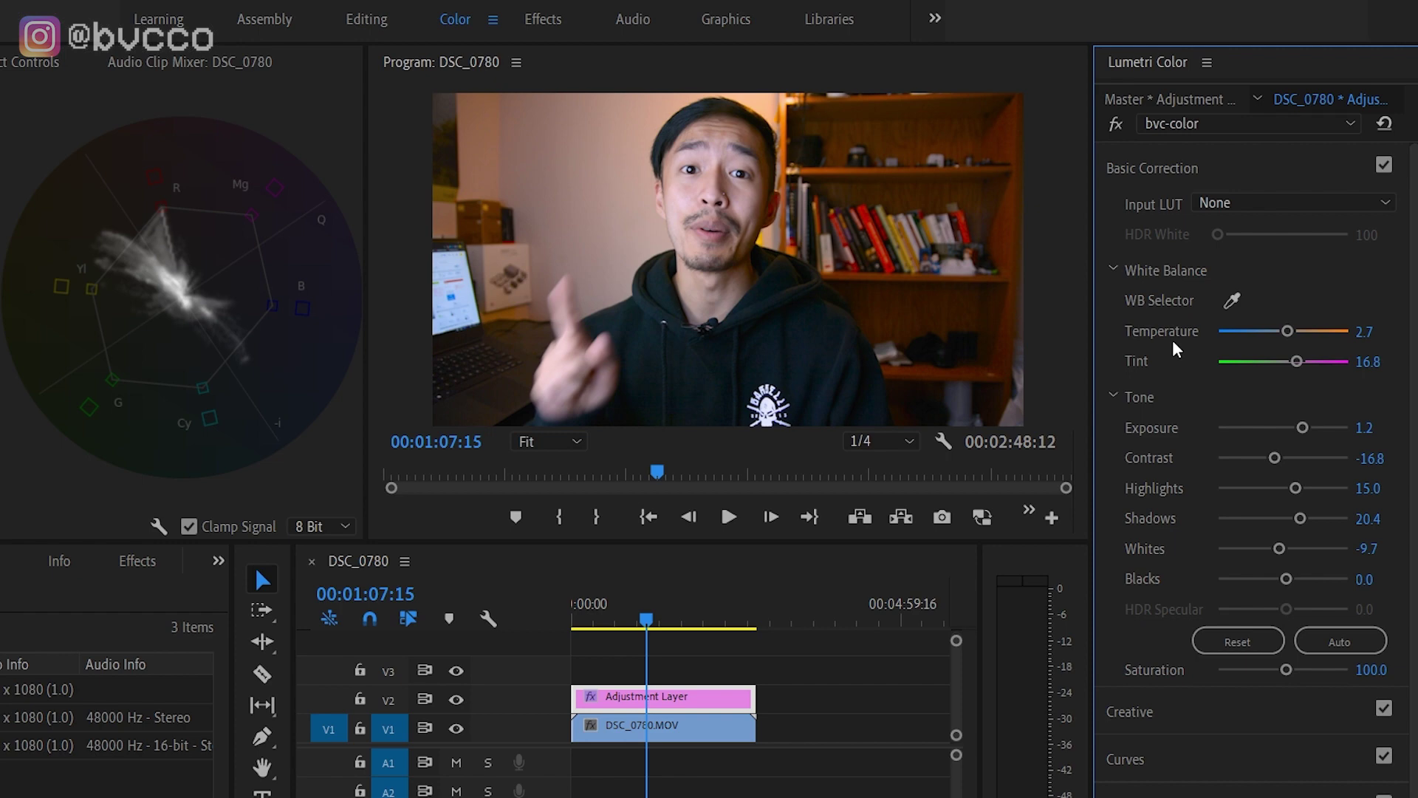